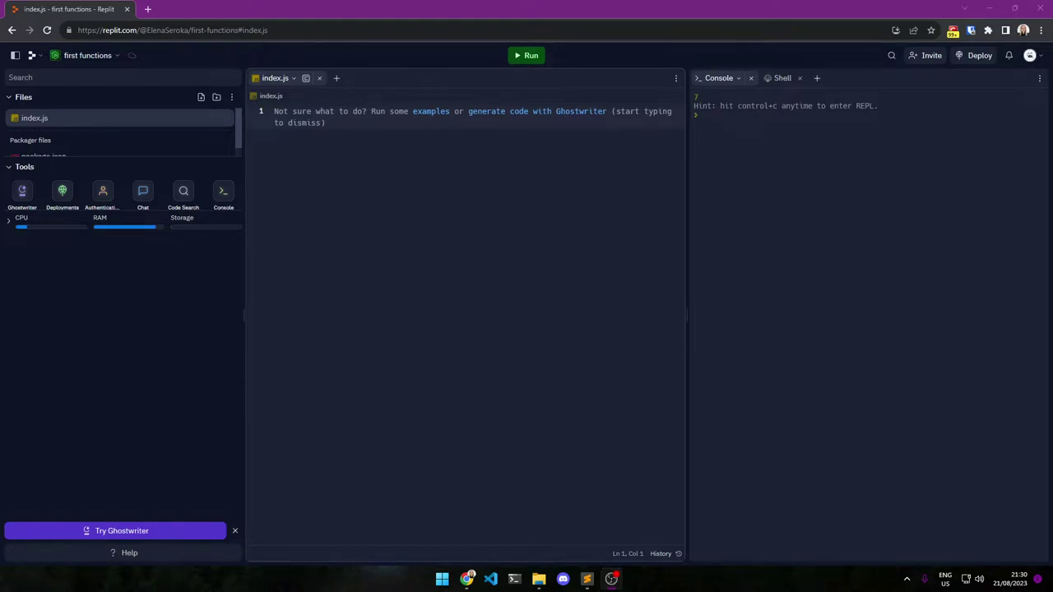
# - Remove the trial import package line from index.js
pyautogui.hotkey('alt', 'Tab')
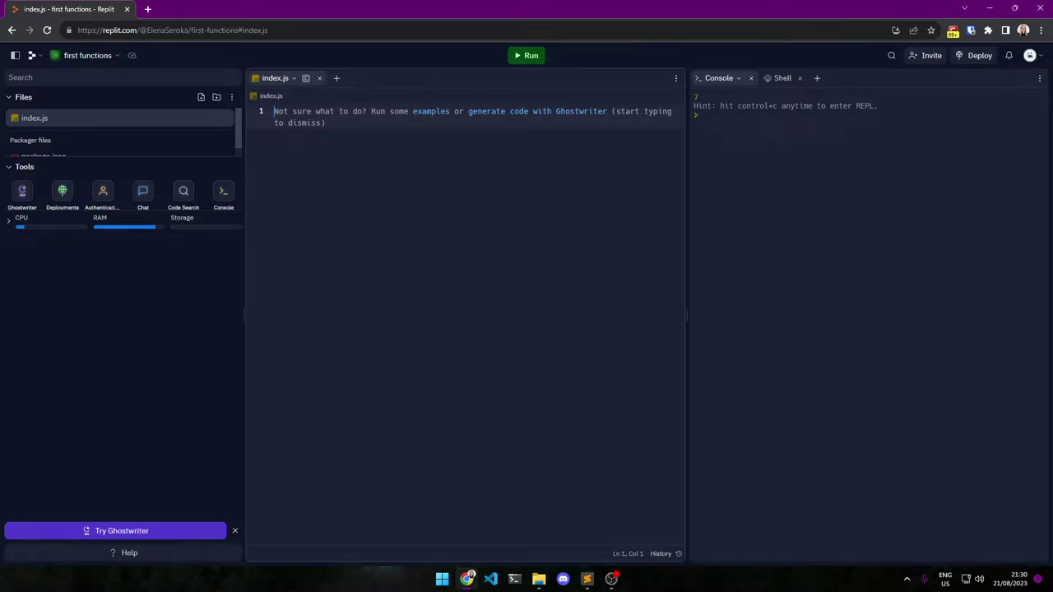
pyautogui.write('f')
pyautogui.write('mport ')
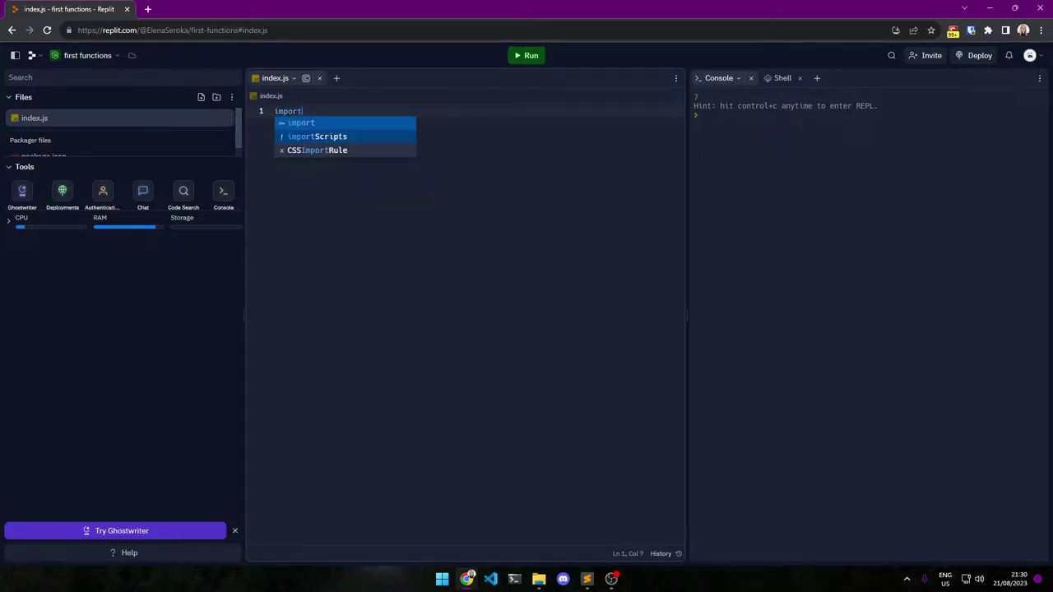
pyautogui.write('package')
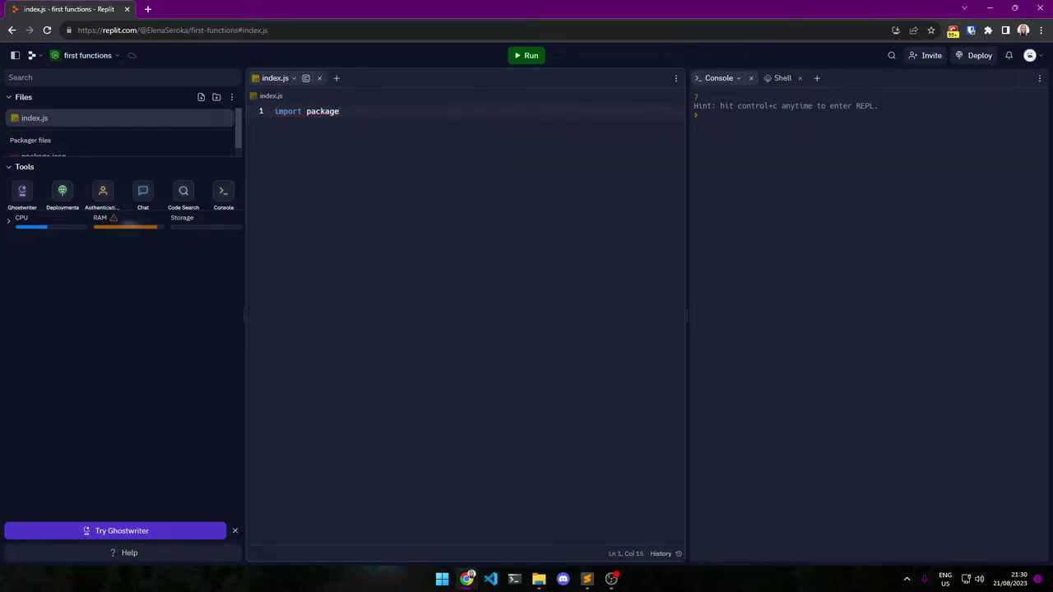
pyautogui.hotkey('ctrl', 'shift', 'Left')
pyautogui.hotkey('ctrl', 'shift', 'Left')
pyautogui.press('BackSpace')
pyautogui.write('va')
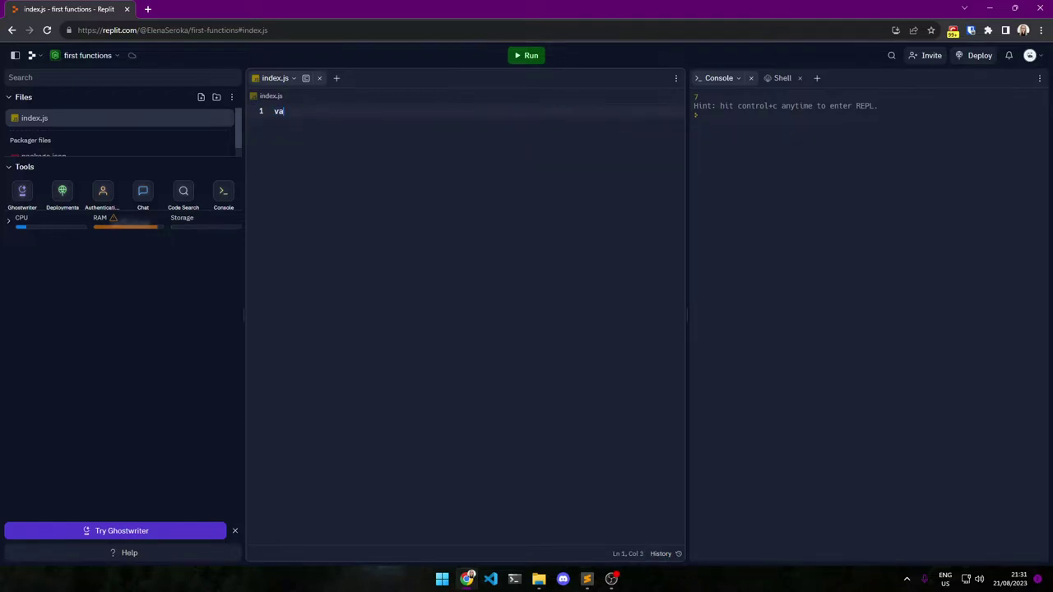
pyautogui.write('r su')
pyautogui.write('m')
# - Add a let sum line below the var sum line
pyautogui.press('Return')
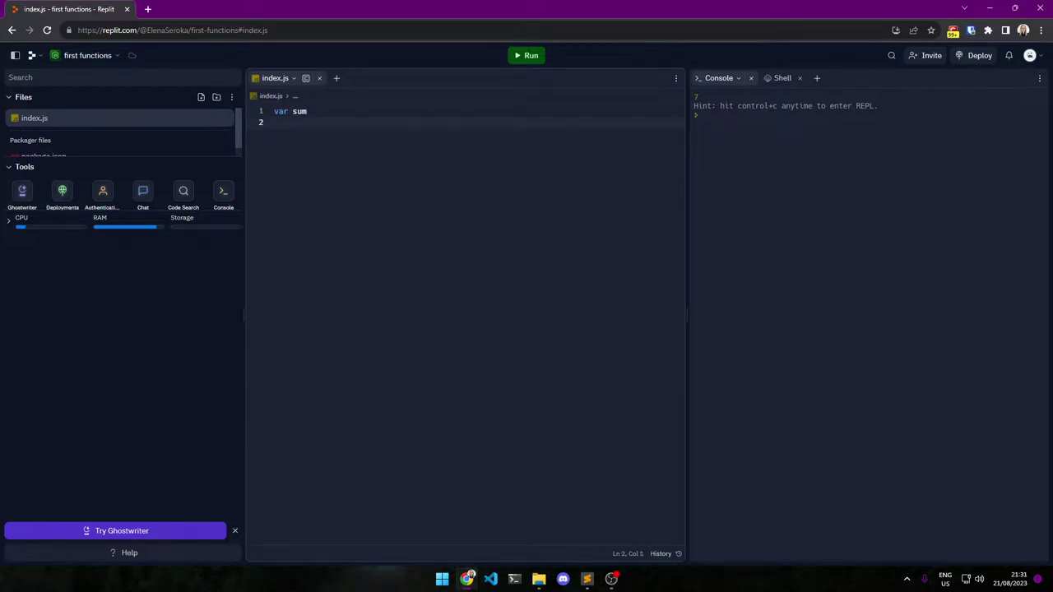
pyautogui.write('let s')
pyautogui.write('um')
pyautogui.press('Up')
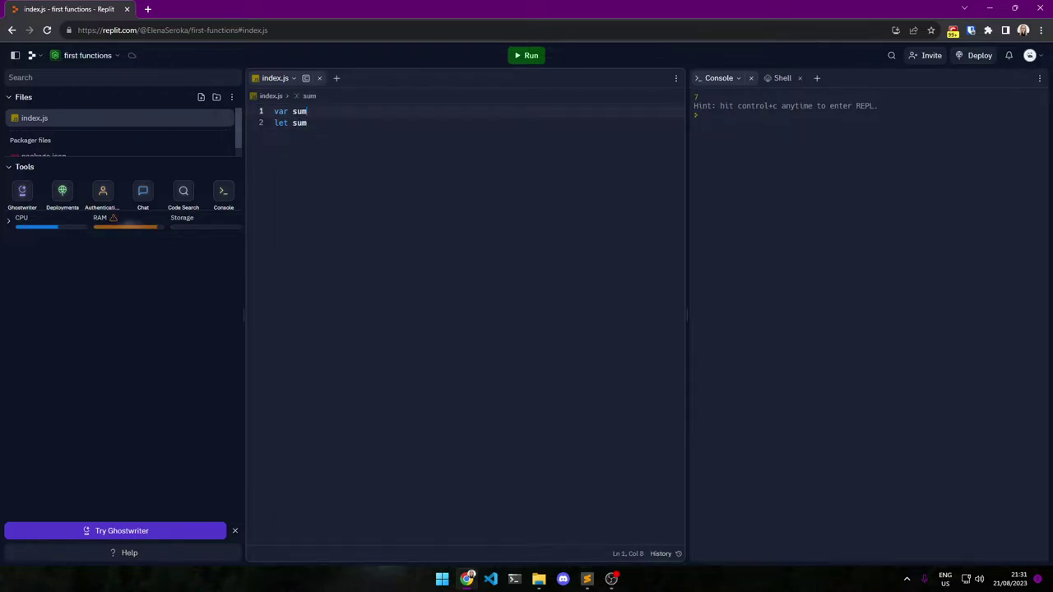
pyautogui.hotkey('ctrl', 'shift', 'Left')
pyautogui.hotkey('ctrl', 'shift', 'Left')
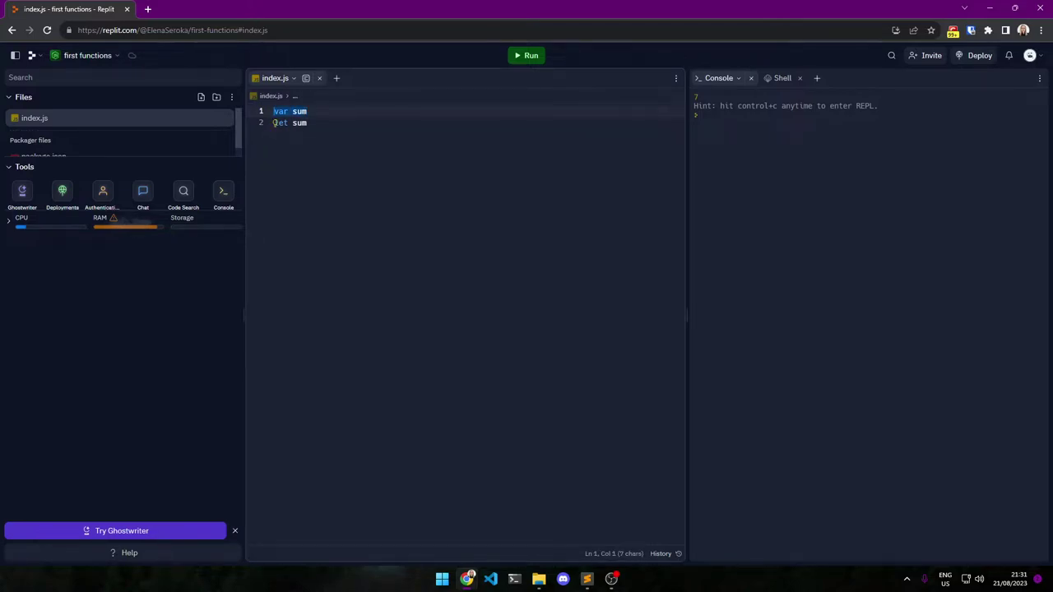
# - Delete the var sum line and the empty first line, leaving let sum on top
pyautogui.press('Down')
pyautogui.press('End')
pyautogui.hotkey('shift', 'Home')
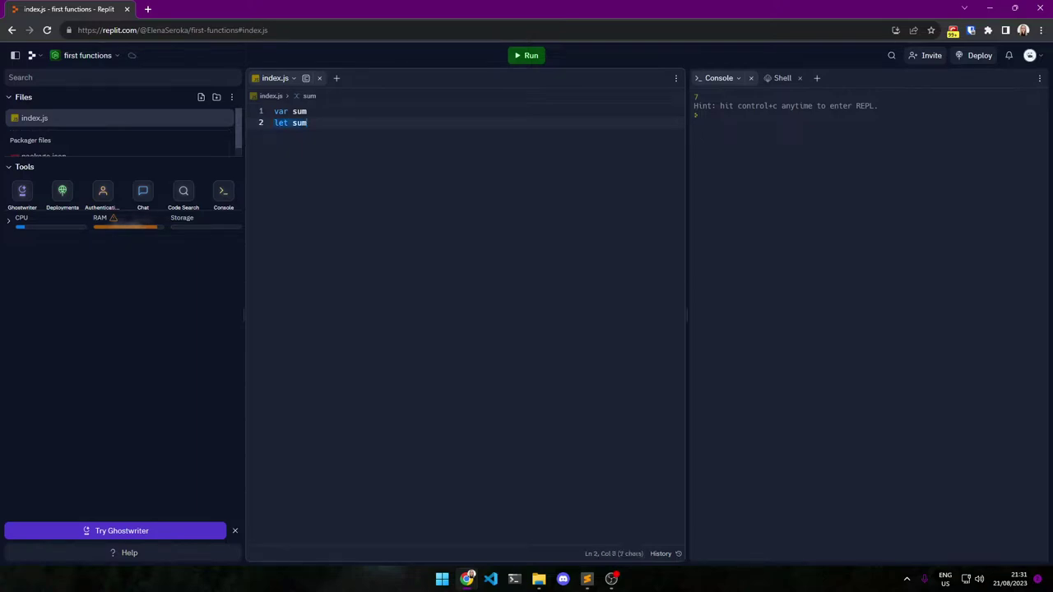
pyautogui.press('End')
pyautogui.press('Up')
pyautogui.hotkey('shift', 'Home')
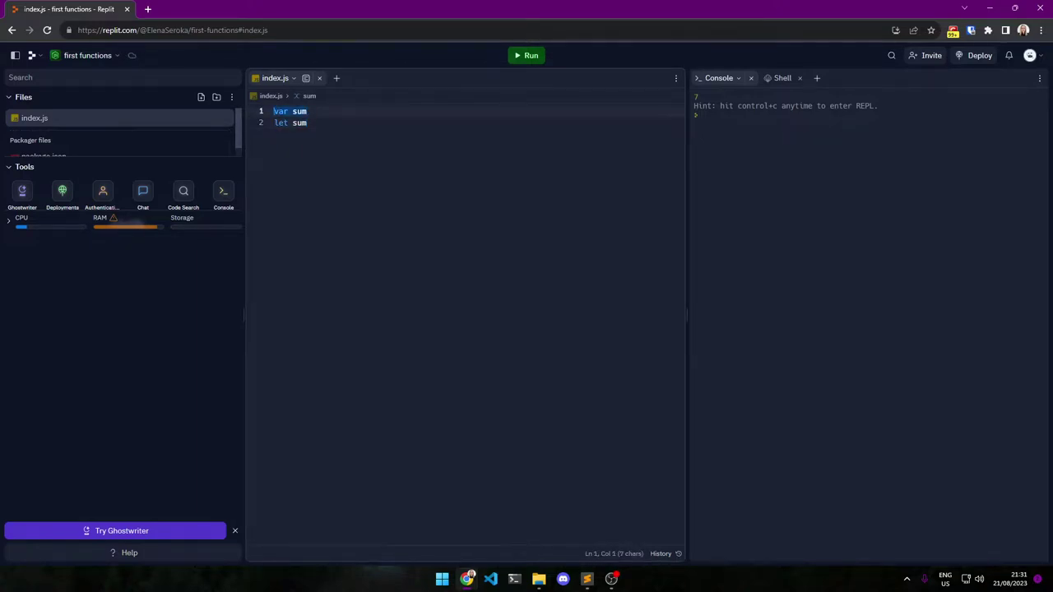
pyautogui.press('BackSpace')
pyautogui.press('Delete')
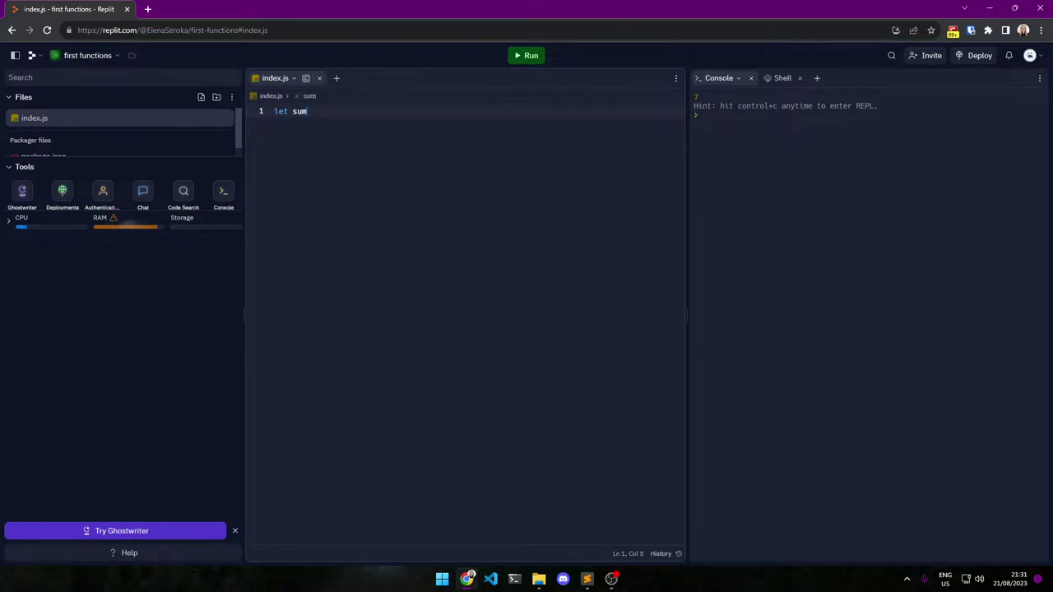
# - Add a const sum line after a blank line below let sum, and select it
pyautogui.press('End')
pyautogui.press('Return')
pyautogui.write('const ')
pyautogui.write('sun')
pyautogui.press('BackSpace')
pyautogui.write('m')
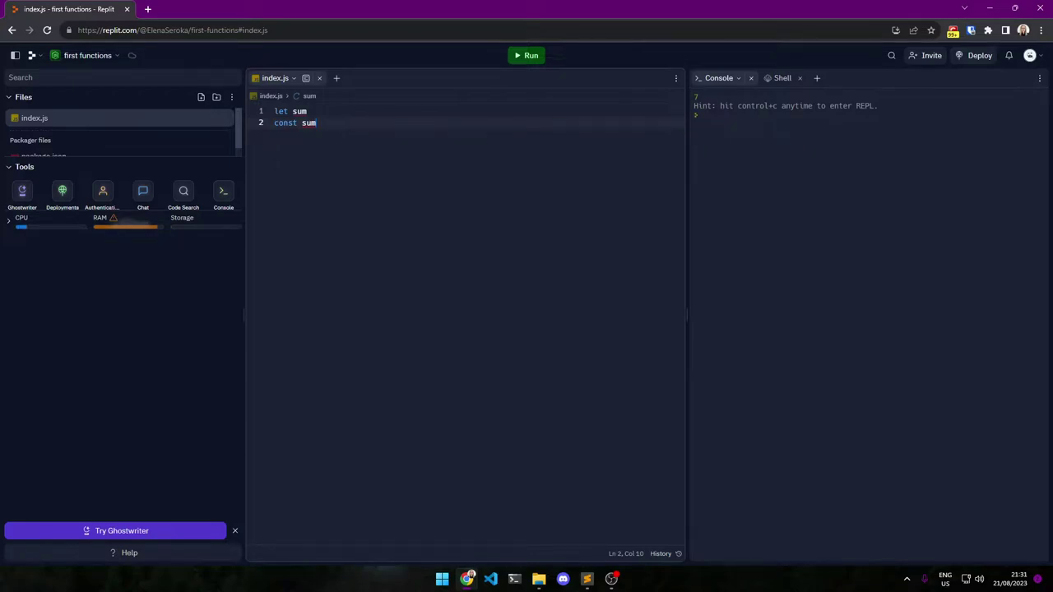
pyautogui.press('Up')
pyautogui.press('Return')
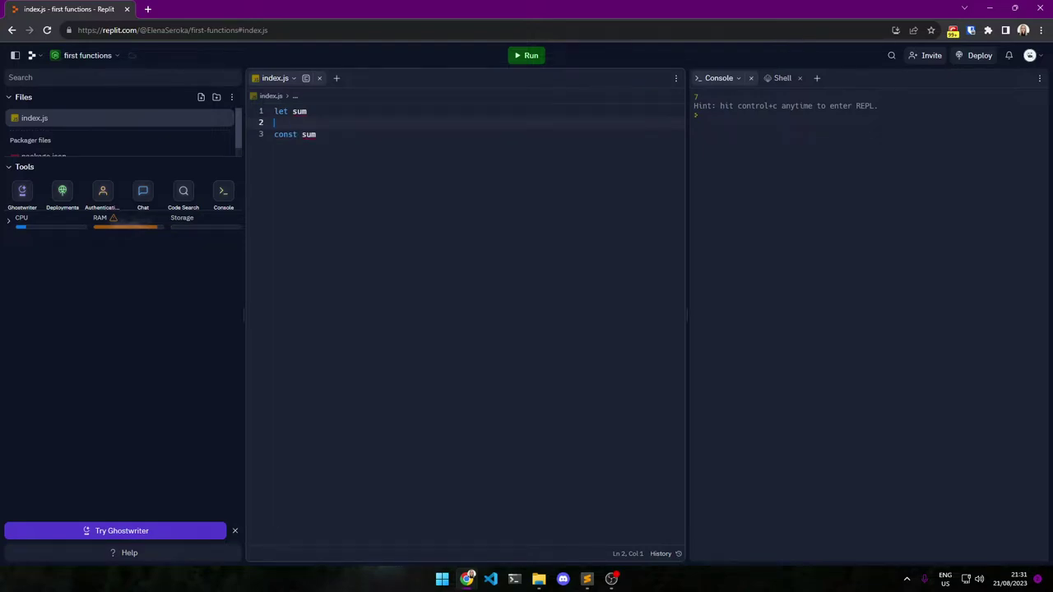
pyautogui.moveTo(316, 134); pyautogui.dragTo(274, 134)
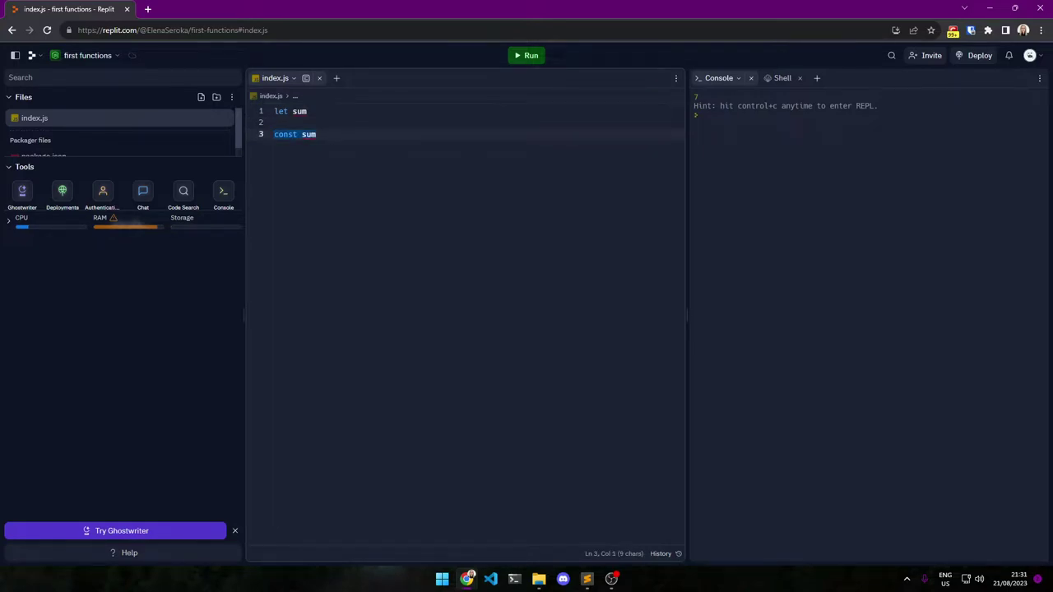
# - Replace the code with the six-line sum program and run it, printing 7
pyautogui.press('BackSpace')
pyautogui.hotkey('shift', 'Up')
pyautogui.hotkey('shift', 'Up')
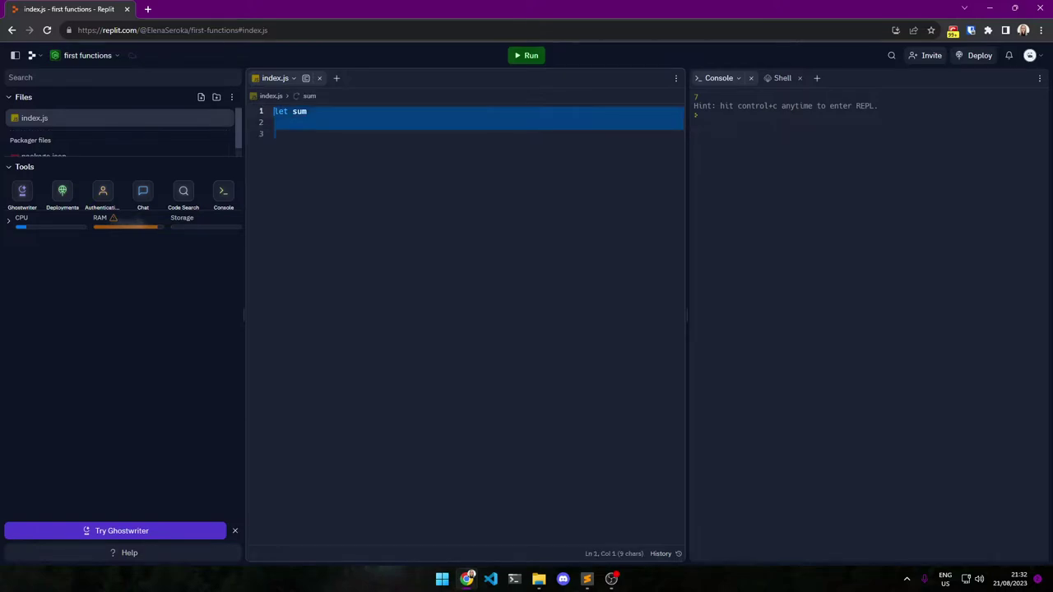
pyautogui.hotkey('ctrl', 'z')
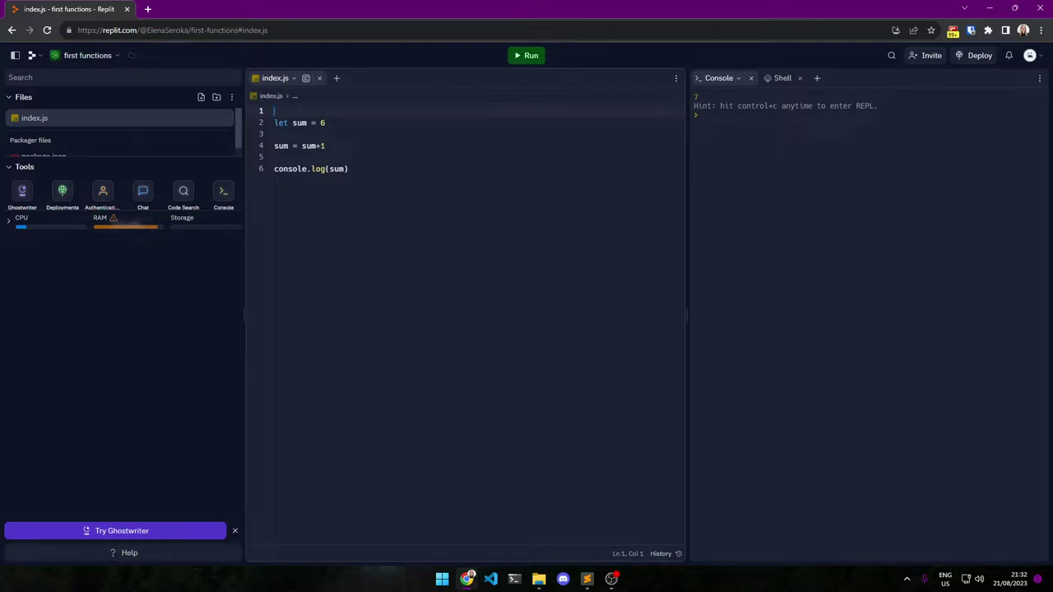
pyautogui.hotkey('ctrl', 'Return')
# - Change line 2's let declaration to const sum = 6
pyautogui.press('Down')
pyautogui.press('Down')
pyautogui.press('Down')
pyautogui.press('Up')
pyautogui.press('Up')
pyautogui.press('Up')
pyautogui.hotkey('ctrl', 'shift', 'Right')
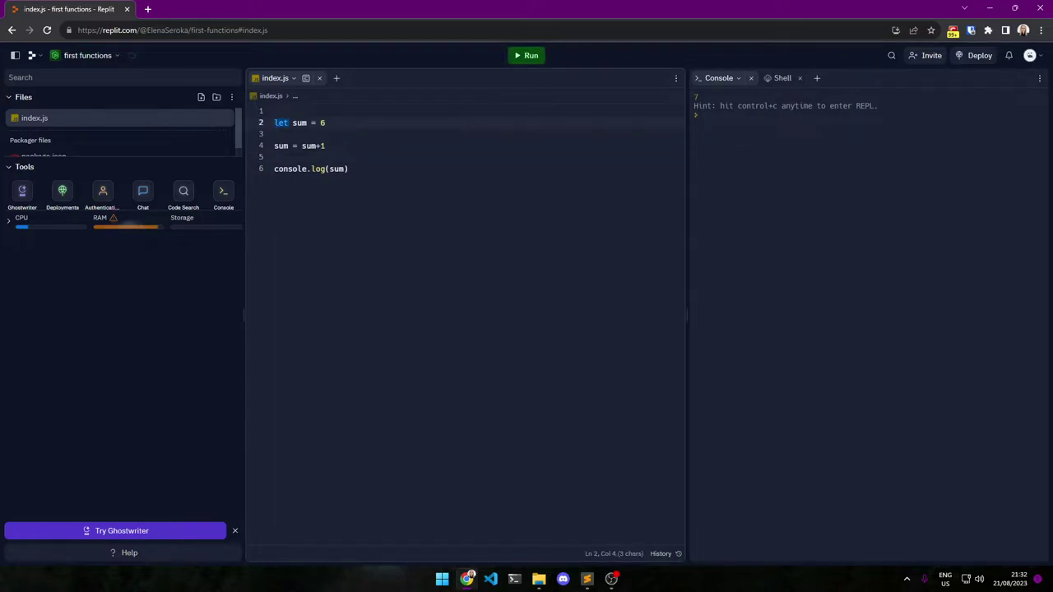
pyautogui.write('const')
pyautogui.press('BackSpace')
pyautogui.hotkey('ctrl', 'Return')
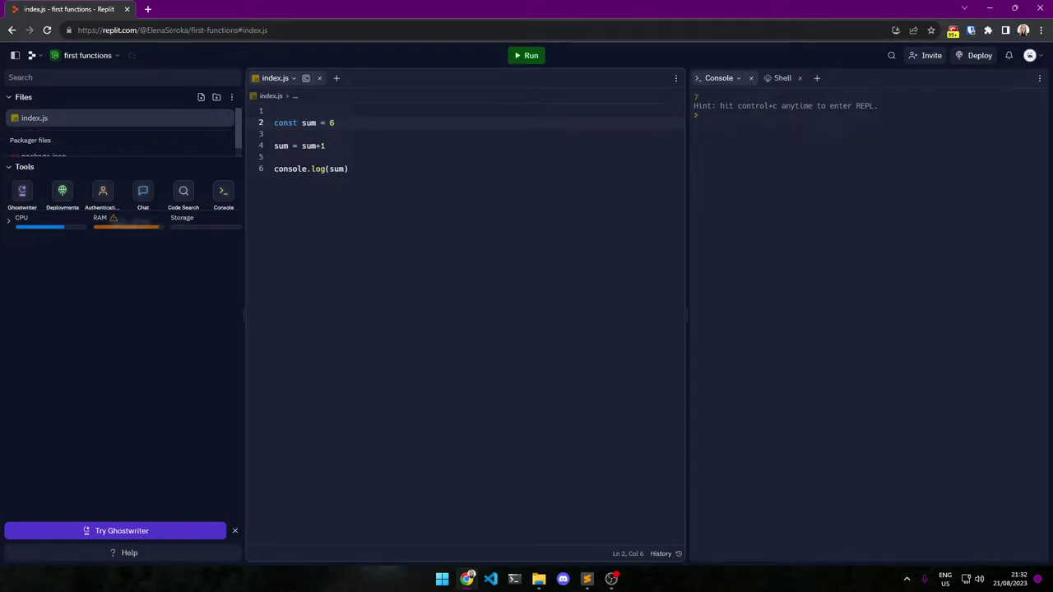
pyautogui.doubleClick(309, 123)
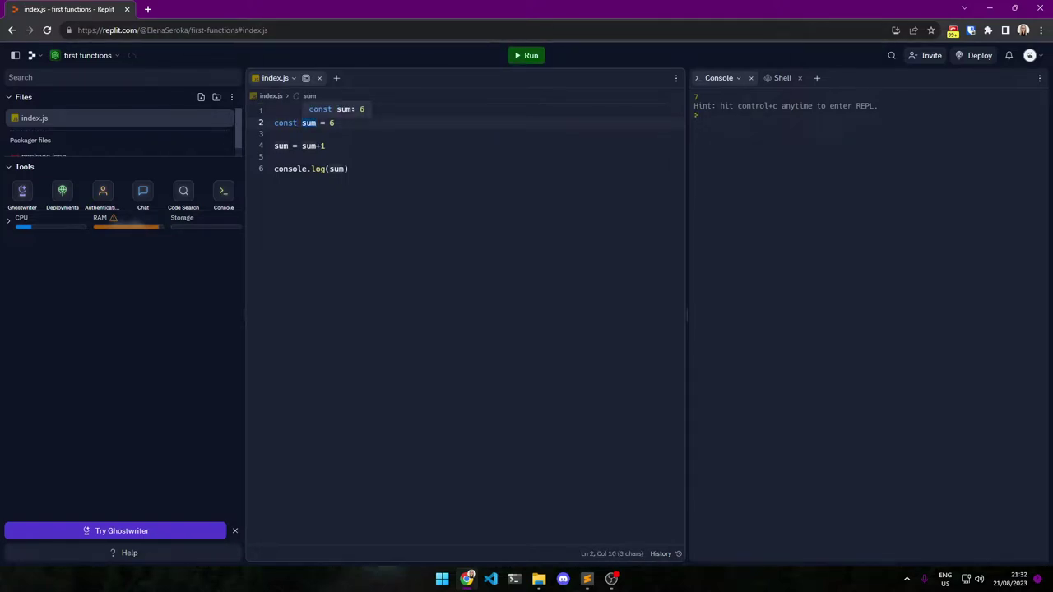
pyautogui.click(284, 122)
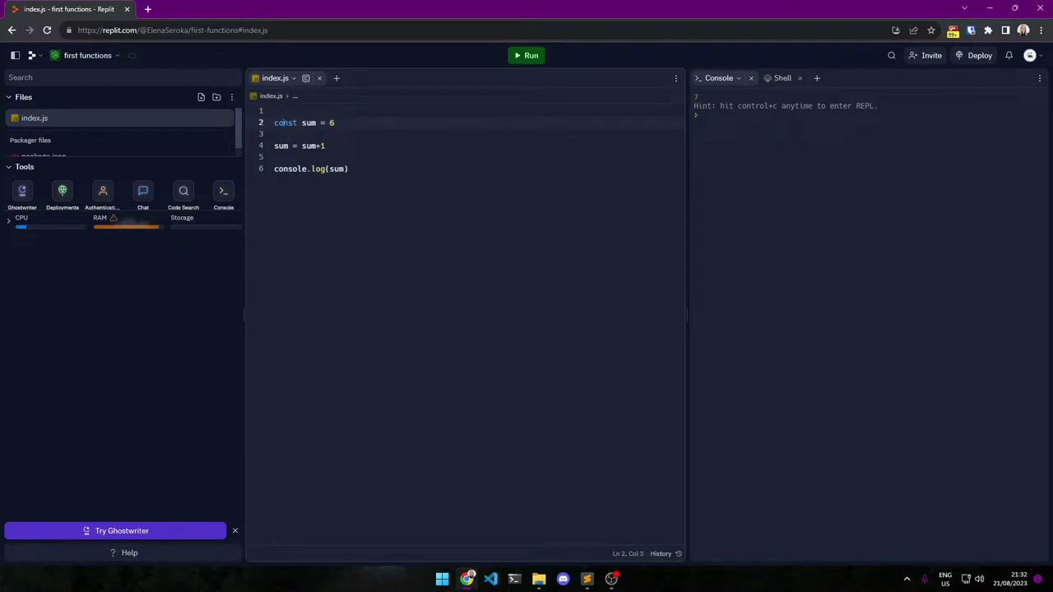
# - Run the const version, which raises a constant-assignment TypeError, then declare sum with let again
pyautogui.click(526, 55)
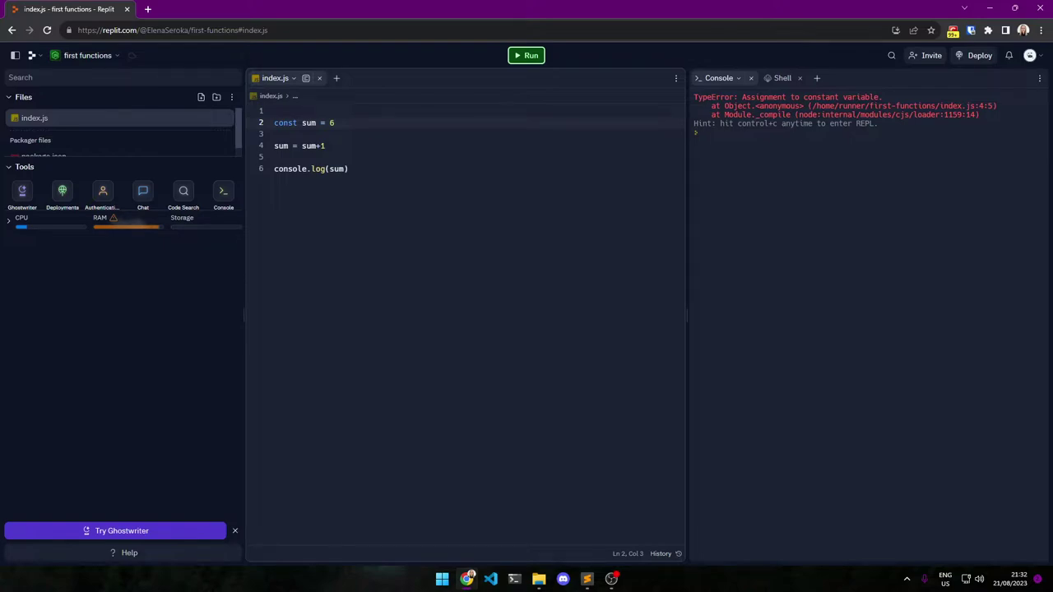
pyautogui.moveTo(326, 145); pyautogui.dragTo(274, 145)
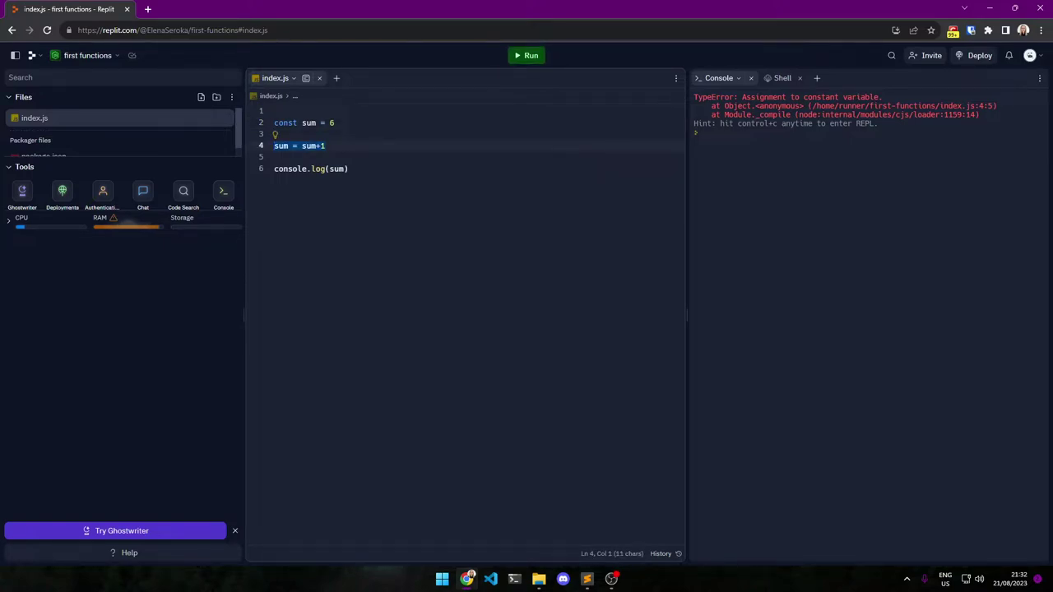
pyautogui.doubleClick(285, 123)
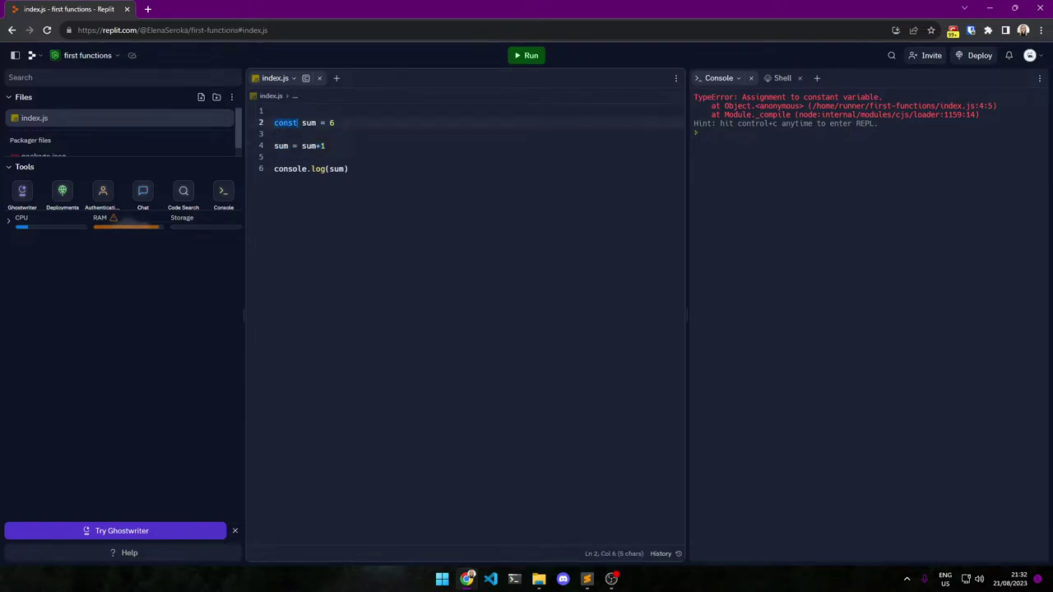
pyautogui.press('BackSpace')
pyautogui.write('let')
pyautogui.hotkey('ctrl', 'Return')
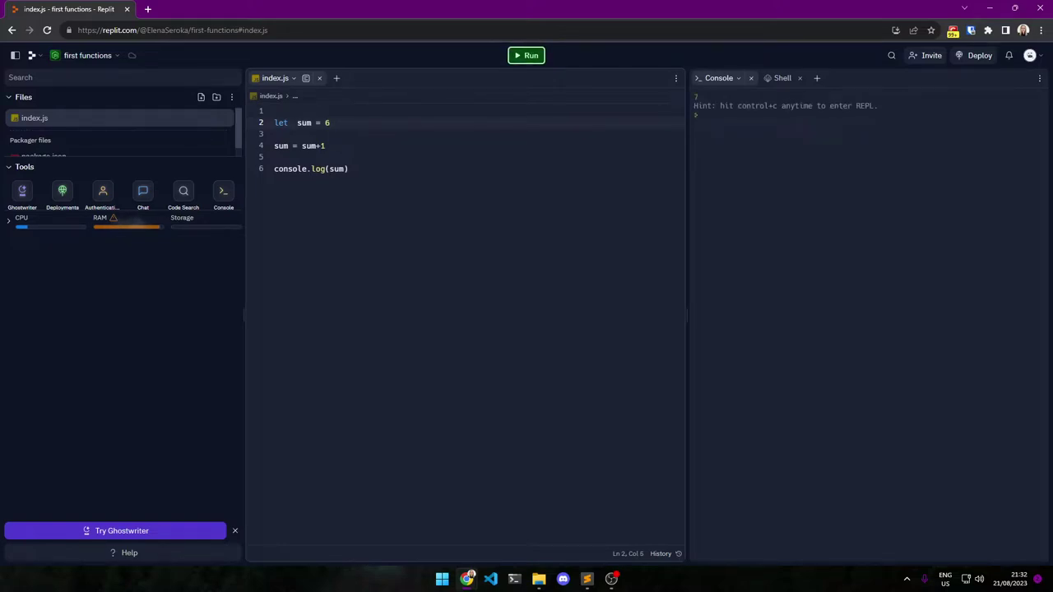
# - Add a var sum //WRONG line at the top with a blank line below it
pyautogui.press('Up')
pyautogui.write('var s')
pyautogui.write('um')
pyautogui.moveTo(330, 122); pyautogui.dragTo(274, 123)
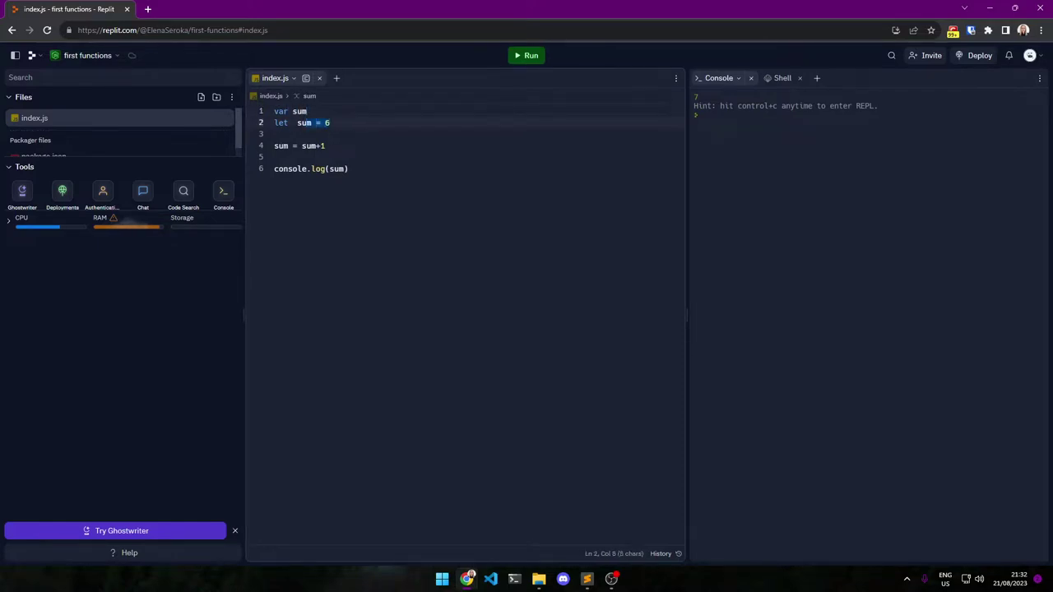
pyautogui.press('Down')
pyautogui.write('c')
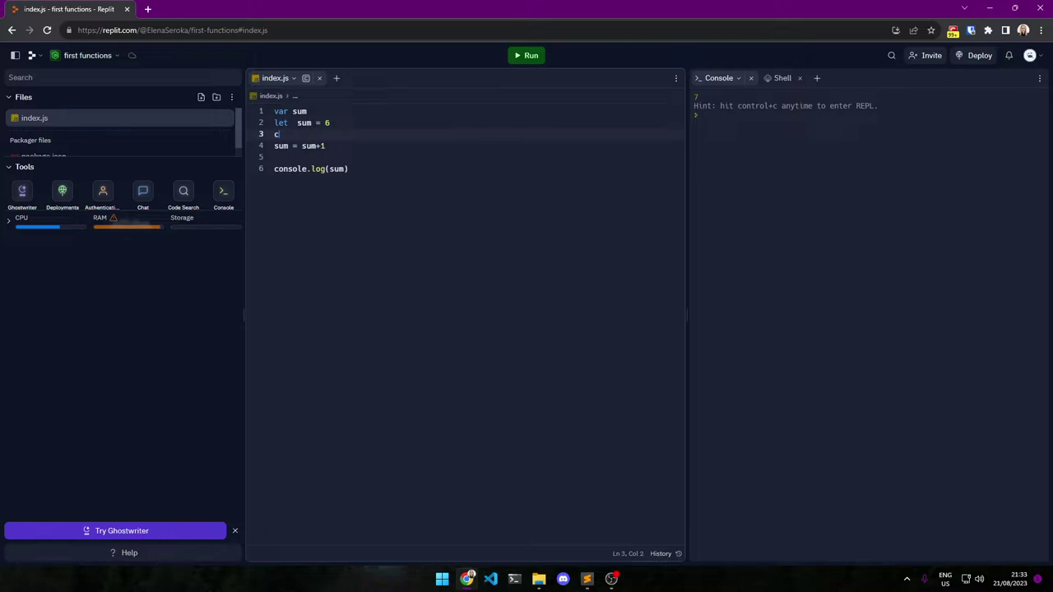
pyautogui.write('onst sum')
pyautogui.press('Up')
pyautogui.press('Up')
pyautogui.press('Return')
pyautogui.press('Up')
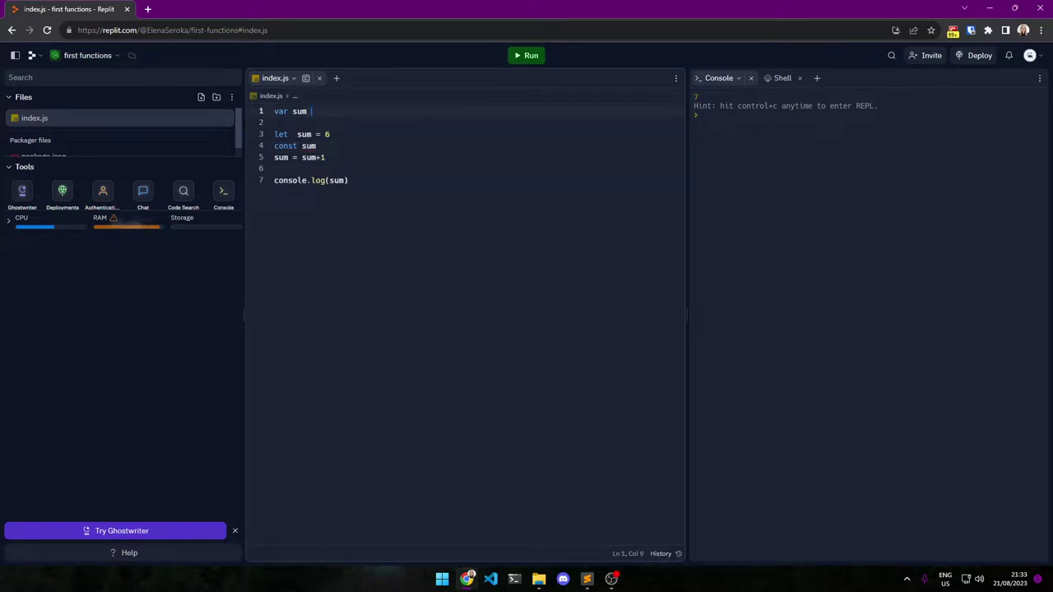
pyautogui.write('//WRO')
pyautogui.write('NG')
# - Copy the //RIGHT comment onto const sum, then add blank lines below var sum
pyautogui.press('Down')
pyautogui.press('Down')
pyautogui.write('//')
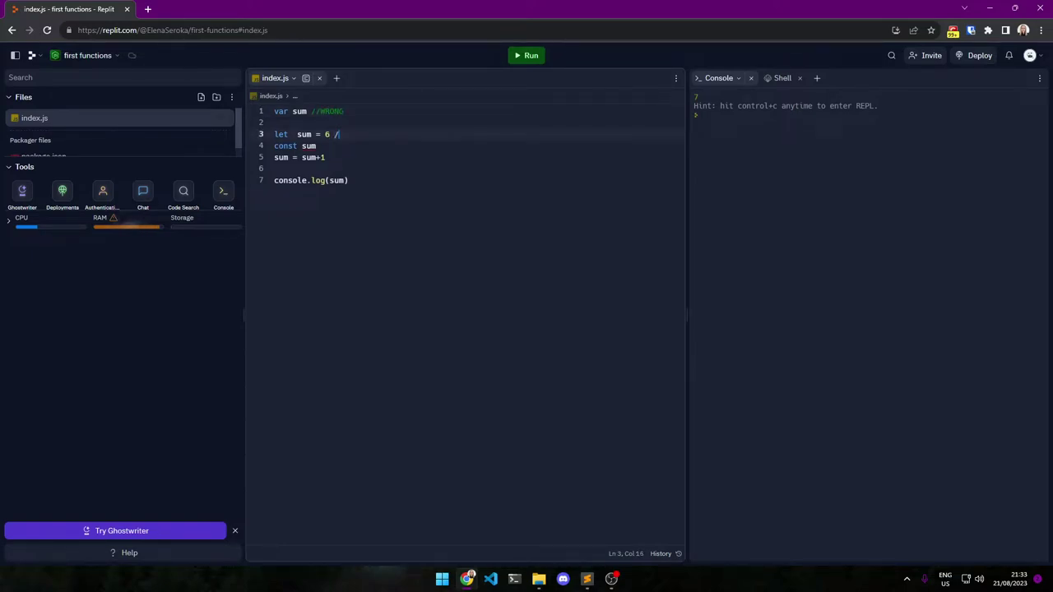
pyautogui.write('RIGHT')
pyautogui.hotkey('ctrl', 'shift', 'Left')
pyautogui.hotkey('ctrl', 'shift', 'Left')
pyautogui.hotkey('ctrl', 'c')
pyautogui.press('Down')
pyautogui.hotkey('ctrl', 'v')
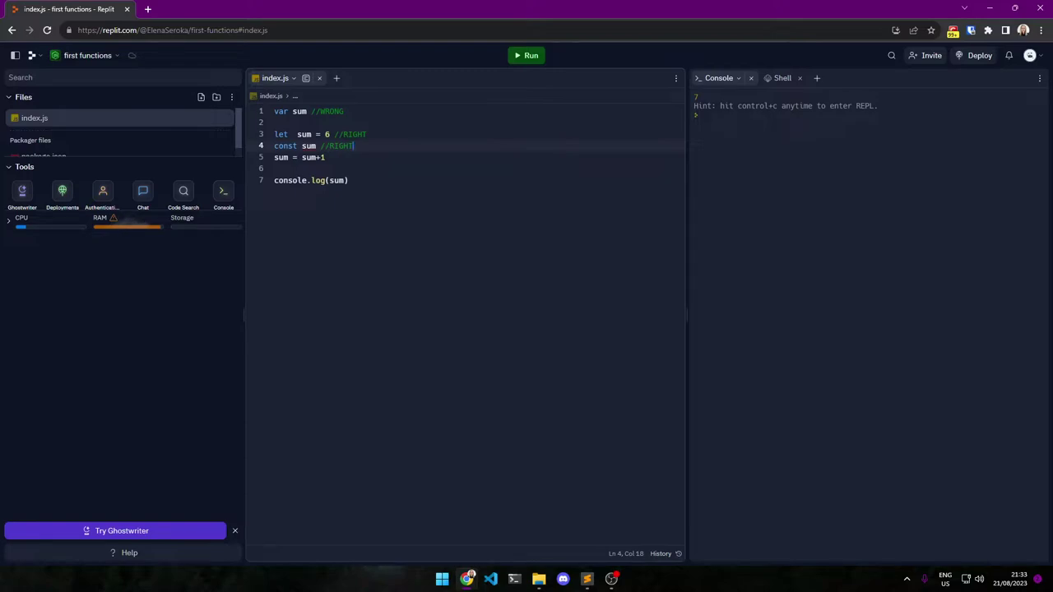
pyautogui.press('Up')
pyautogui.press('Up')
pyautogui.press('Return')
pyautogui.press('Up')
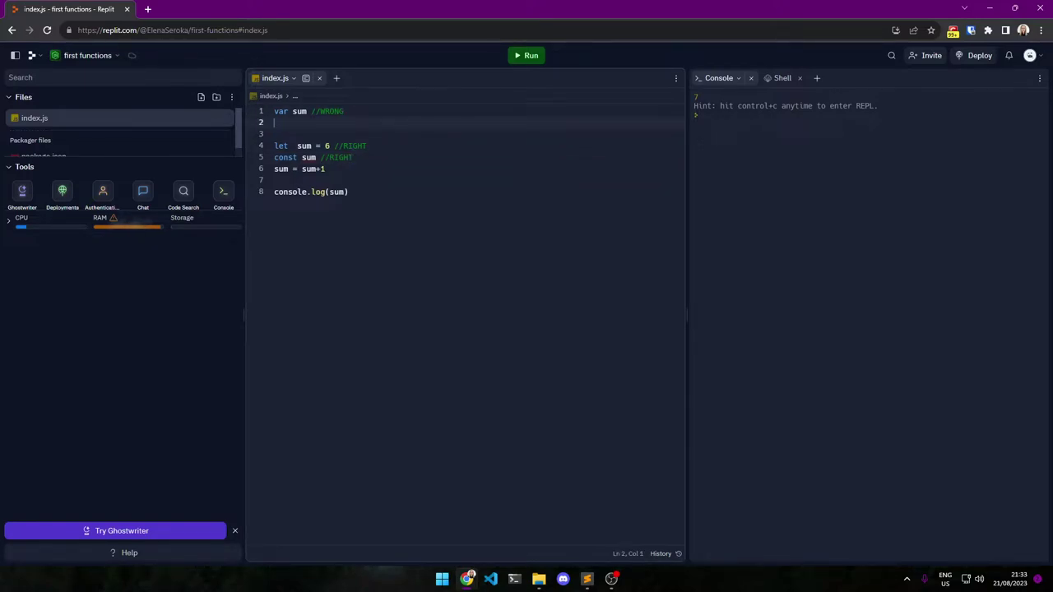
pyautogui.write('let ')
pyautogui.write('result')
pyautogui.write(';')
# - Write let result; on line 2 and console.log(result) below it, fixing the cosnole typo
pyautogui.hotkey('shift', 'Left')
pyautogui.press('Right')
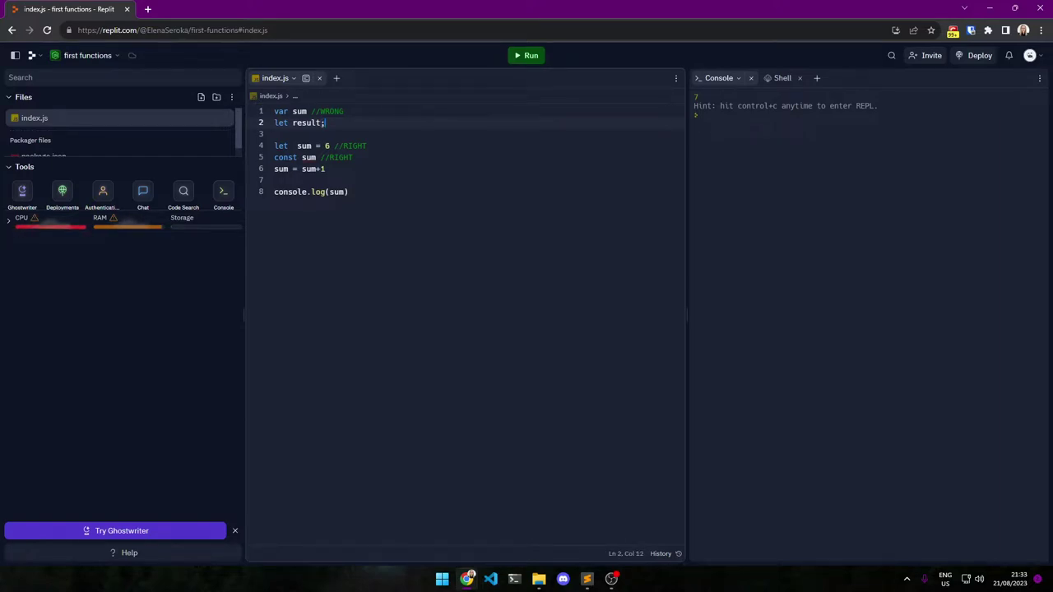
pyautogui.press('Left')
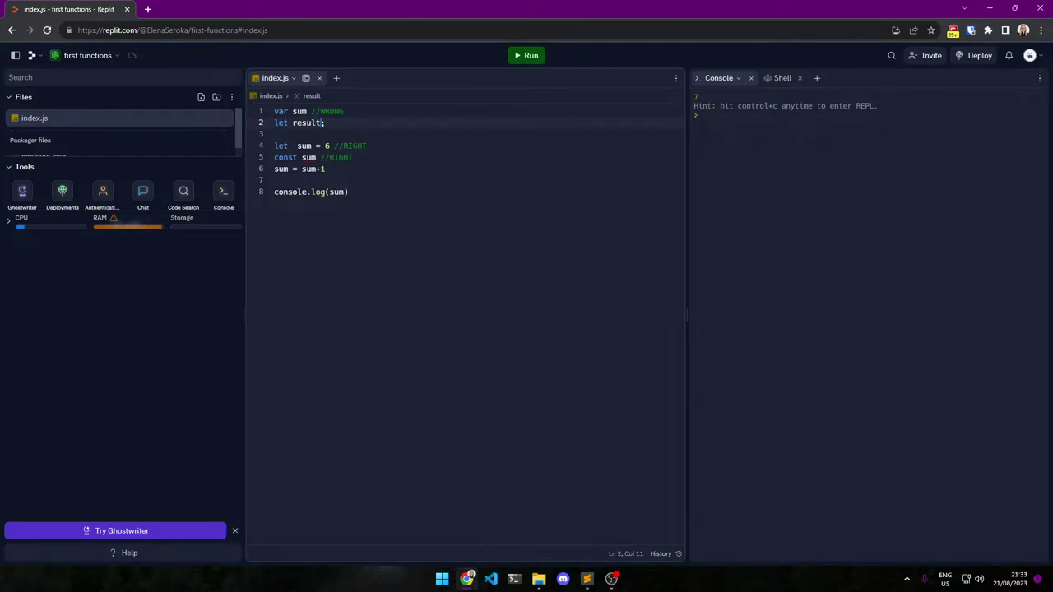
pyautogui.press('Right')
pyautogui.press('Return')
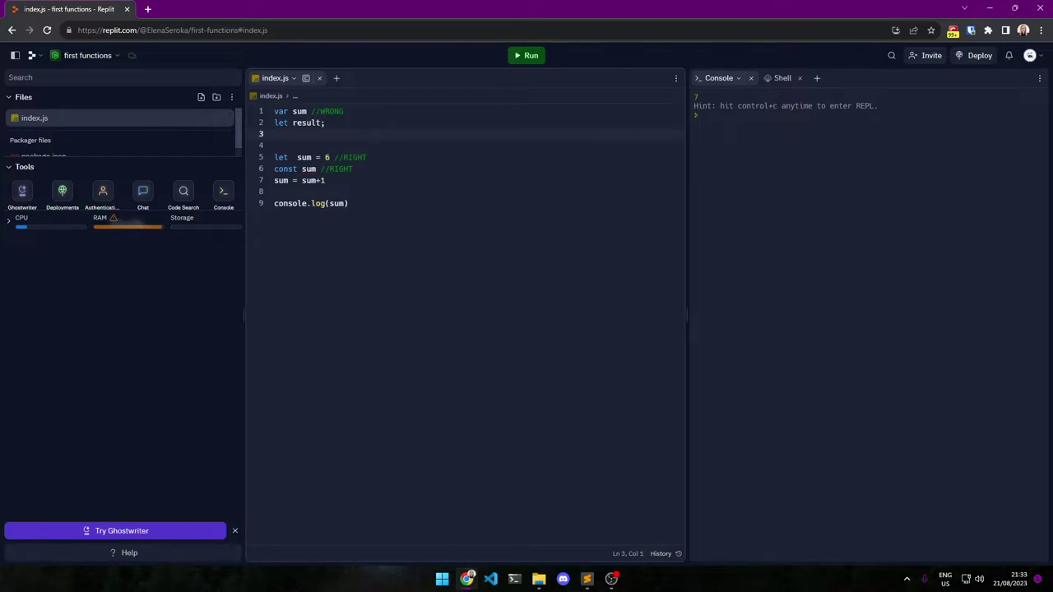
pyautogui.write('cosnole.')
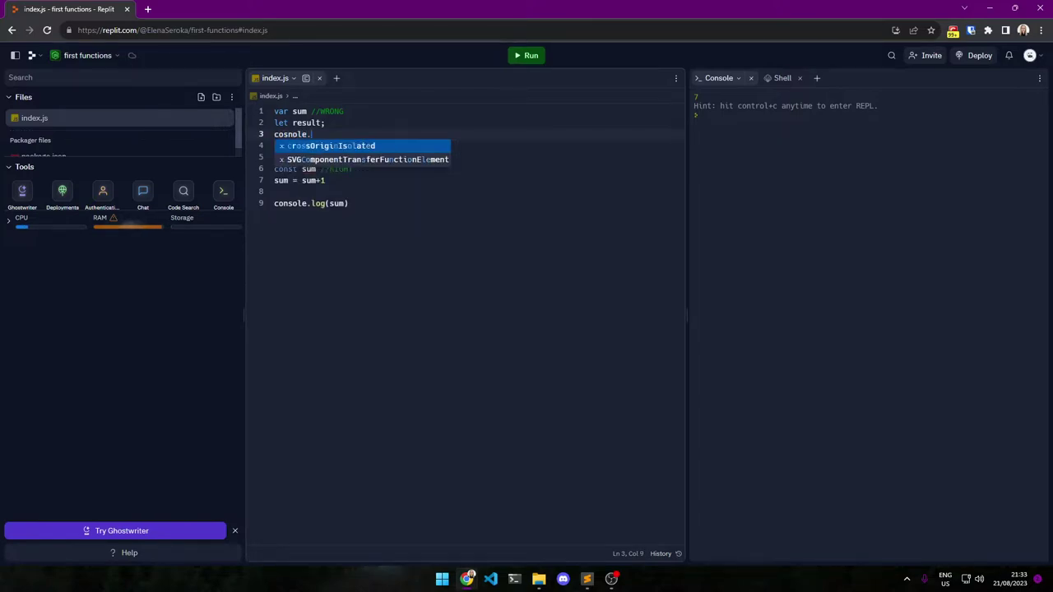
pyautogui.write('log')
pyautogui.click(297, 134)
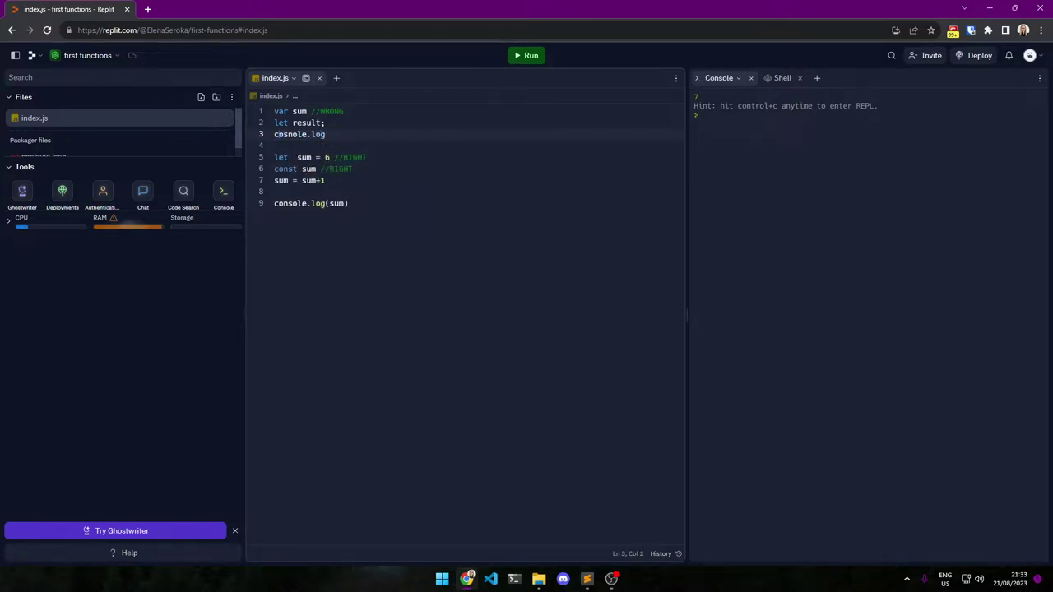
pyautogui.press('BackSpace')
pyautogui.press('BackSpace')
pyautogui.press('BackSpace')
pyautogui.write('nso')
pyautogui.click(327, 134)
pyautogui.write('(')
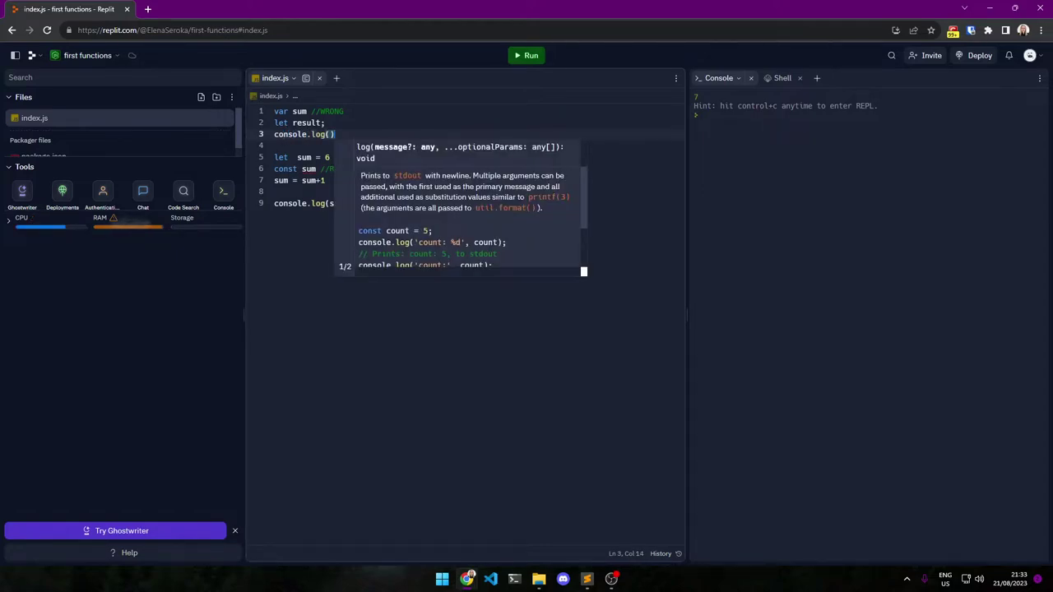
pyautogui.write('result)')
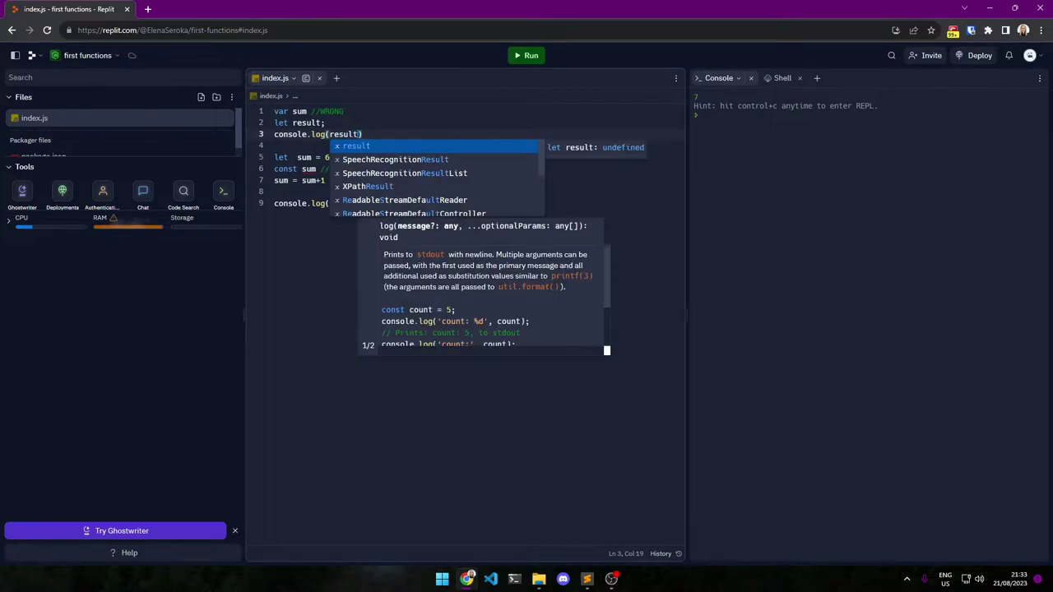
pyautogui.write(';')
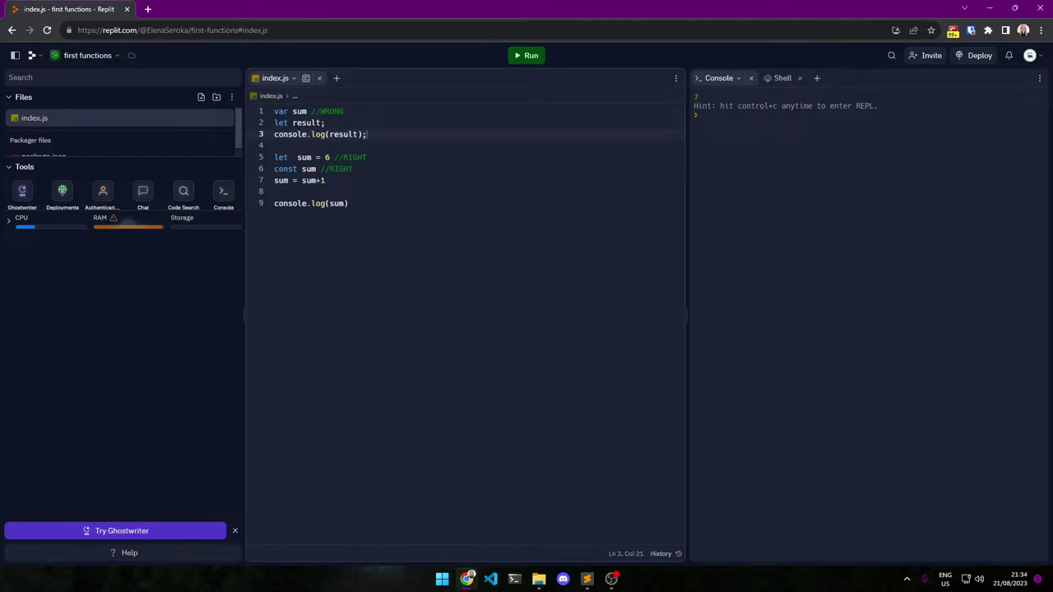
pyautogui.press('BackSpace')
pyautogui.press('Up')
pyautogui.press('BackSpace')
pyautogui.press('Down')
pyautogui.press('End')
pyautogui.hotkey('shift', 'Home')
pyautogui.hotkey('shift', 'Up')
pyautogui.press('End')
pyautogui.press('Down')
pyautogui.press('End')
pyautogui.write(';')
pyautogui.press('Up')
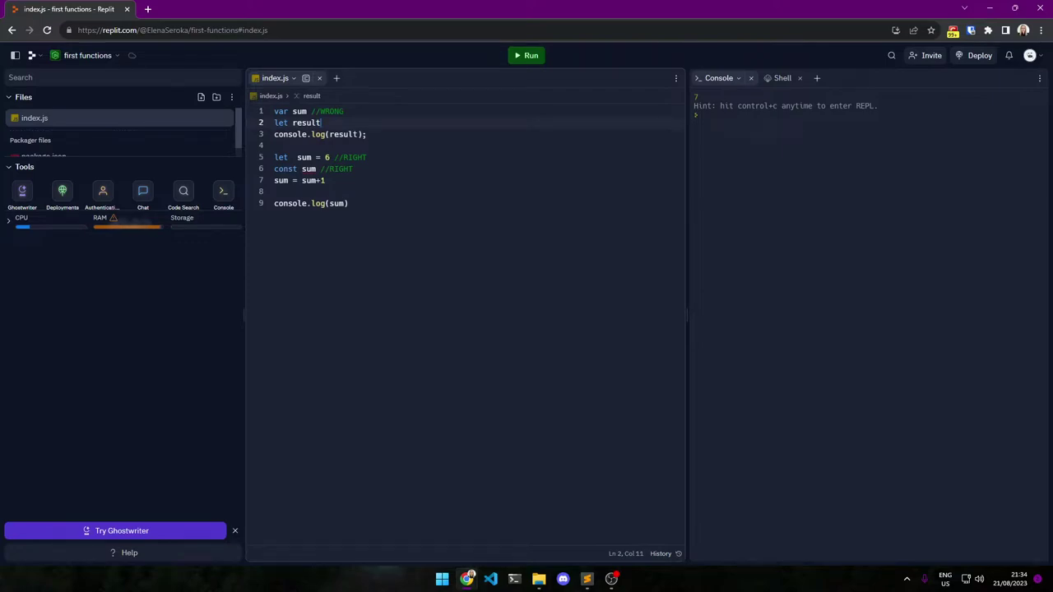
pyautogui.write(';')
pyautogui.press('BackSpace')
pyautogui.press('Down')
pyautogui.press('End')
pyautogui.press('BackSpace')
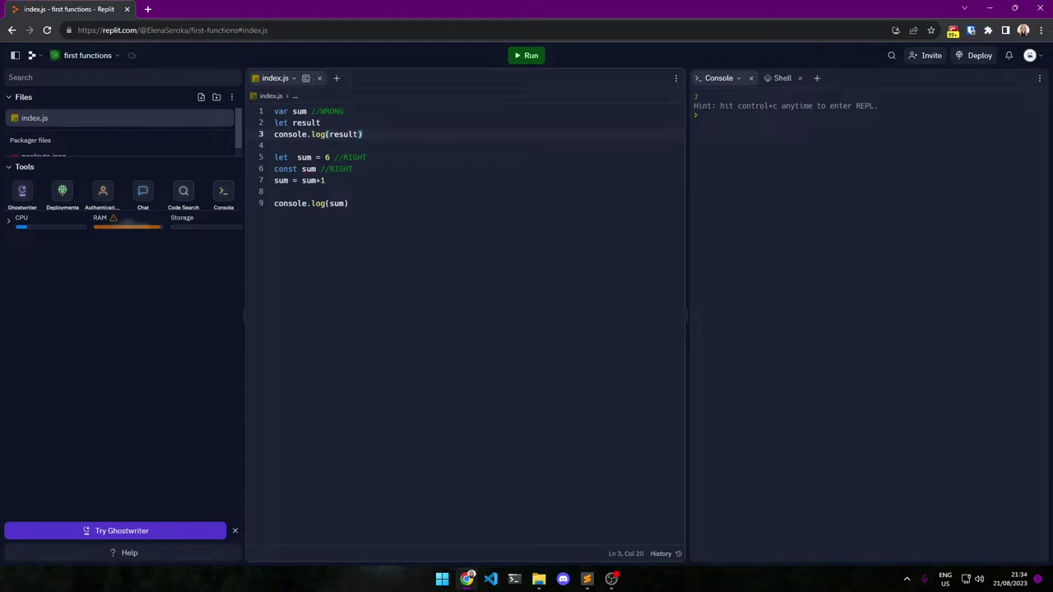
pyautogui.press('Up')
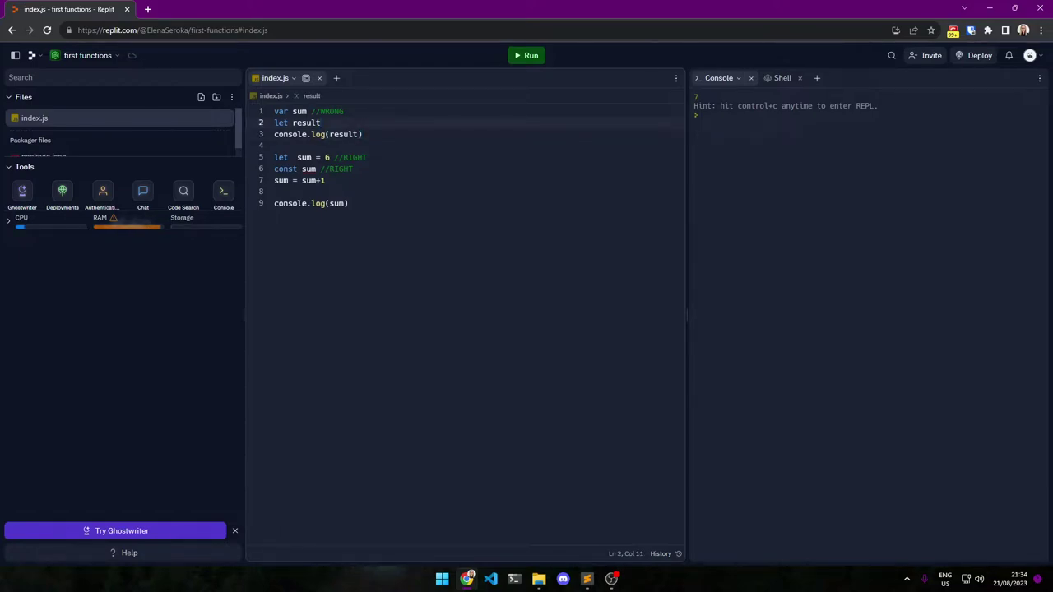
pyautogui.press('BackSpace')
pyautogui.write(';')
pyautogui.press('Left')
pyautogui.write('t')
pyautogui.press('Return')
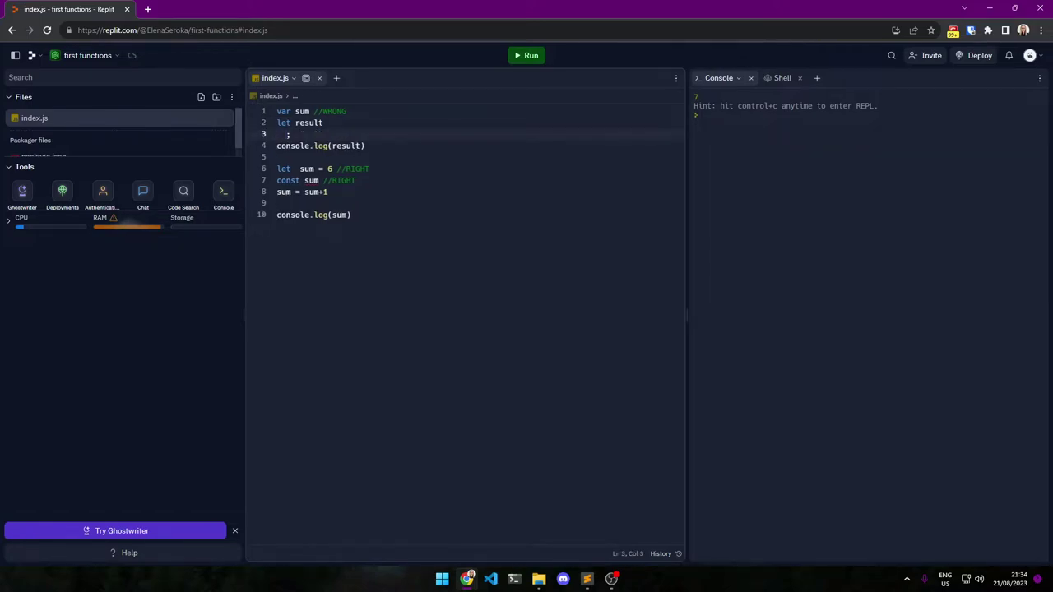
pyautogui.press('BackSpace')
pyautogui.press('BackSpace')
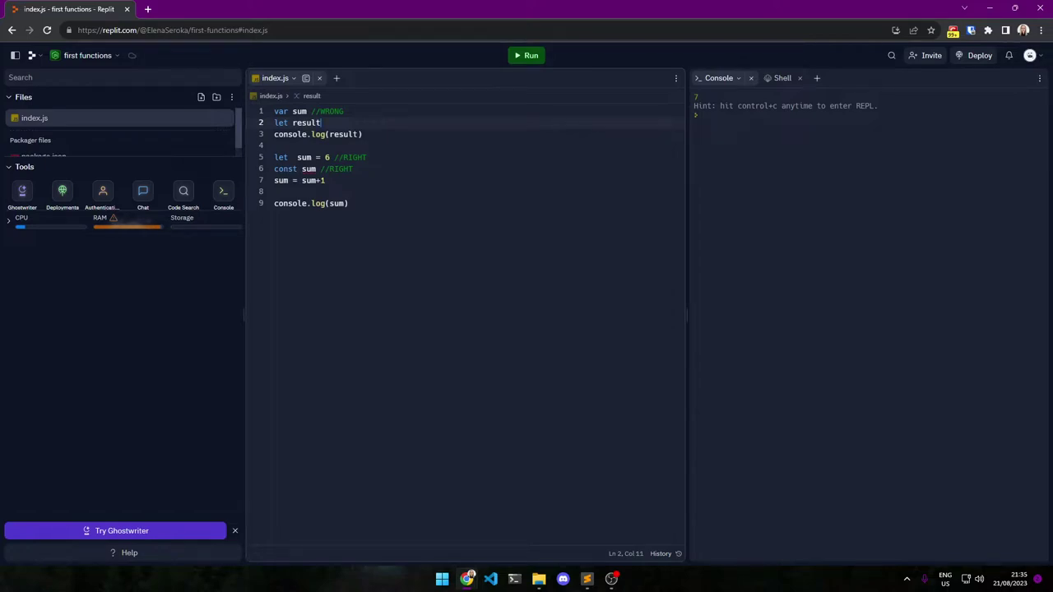
# - Select every line of code in index.js and delete it, leaving the file empty
pyautogui.hotkey('ctrl', 'End')
pyautogui.hotkey('shift', 'Up')
pyautogui.hotkey('shift', 'Up')
pyautogui.hotkey('shift', 'Up')
pyautogui.hotkey('shift', 'Up')
pyautogui.hotkey('shift', 'Up')
pyautogui.hotkey('shift', 'Home')
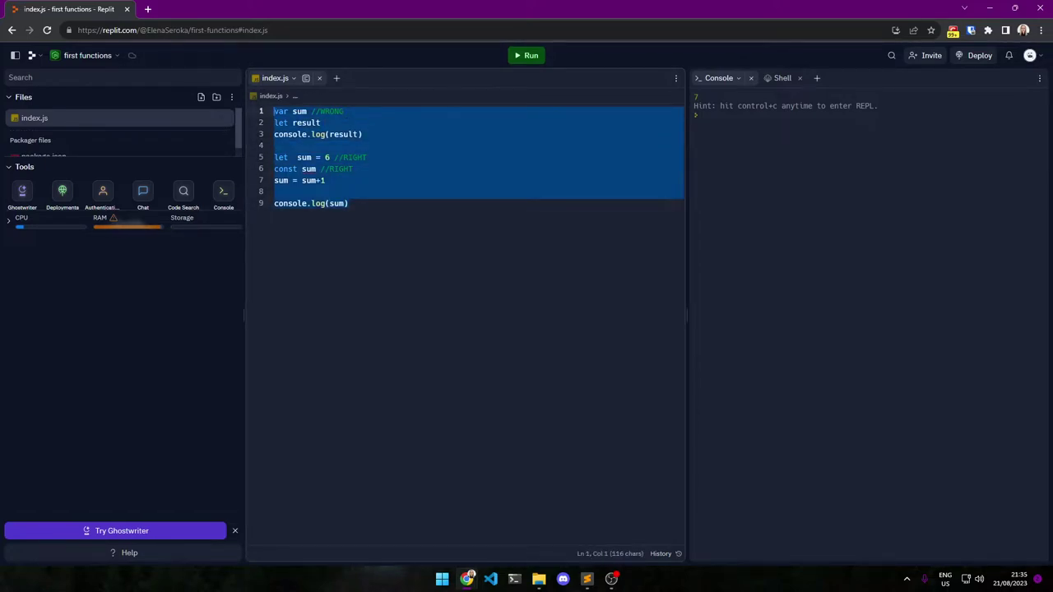
pyautogui.press('BackSpace')
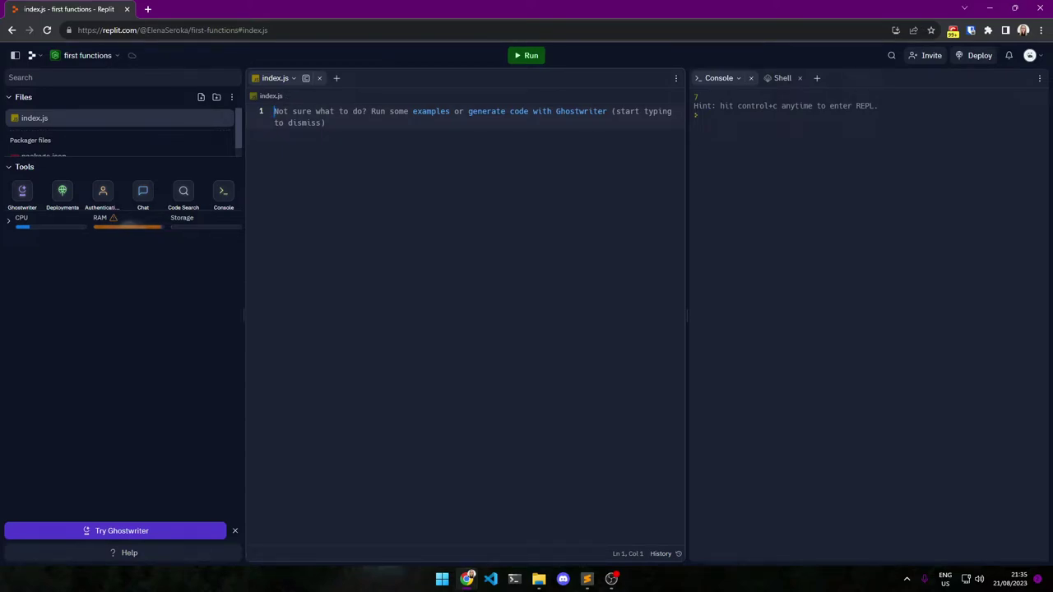
pyautogui.hotkey('alt', 'Tab')
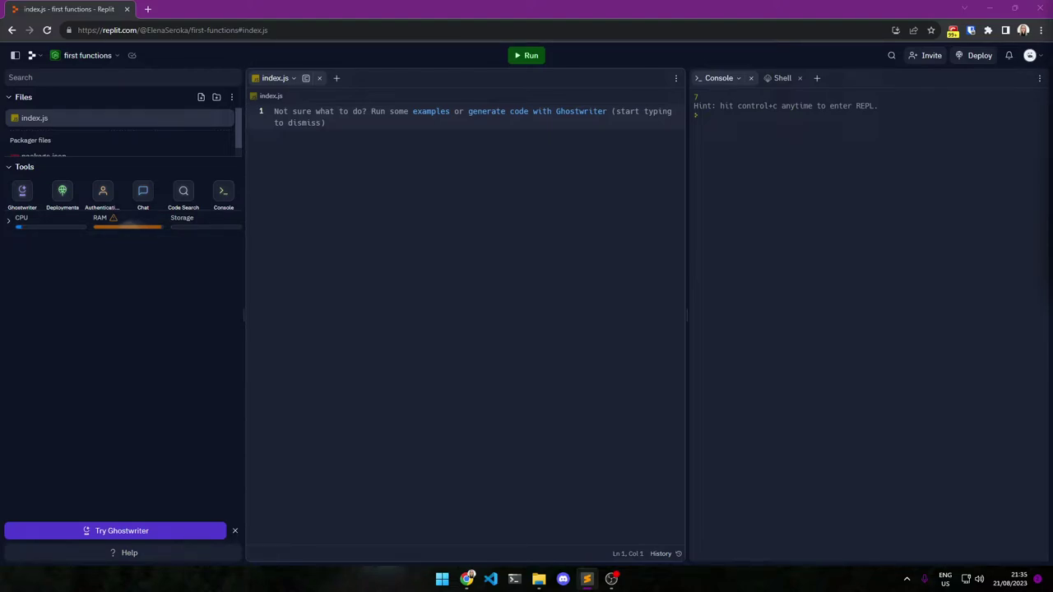
# - Paste the prepared FUNCTION 1 ex subtract code into index.js
pyautogui.hotkey('alt', 'Tab')
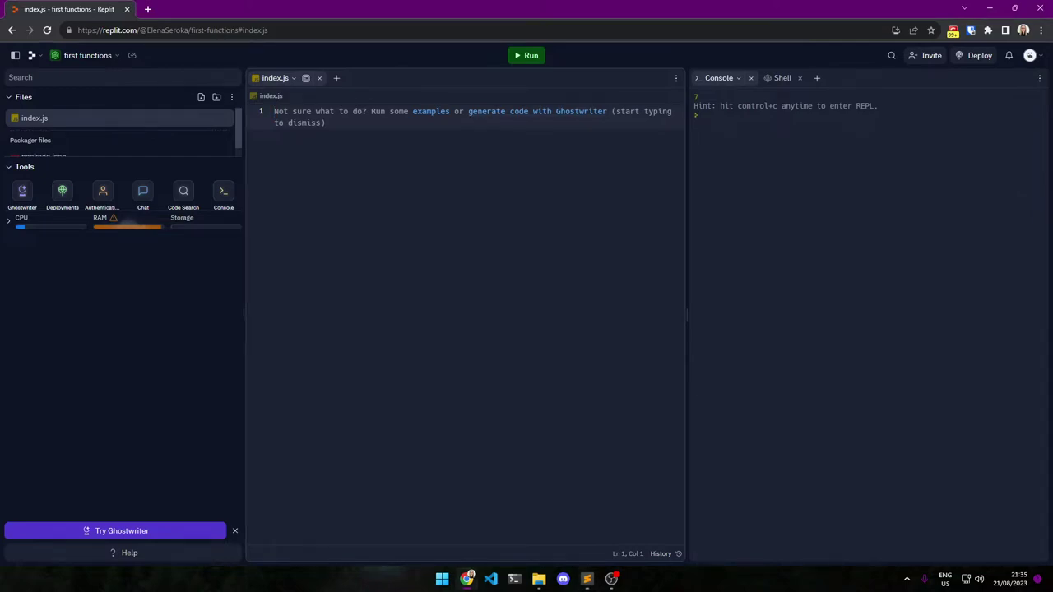
pyautogui.write("// FUNCTION 1 ex  function subtract(a) {   let sum = 1000 - a   return sum } console.log('FUNCTION 1 ex') console.log(subtract(10)) console.log('-----------------------------') //-----------------------------")
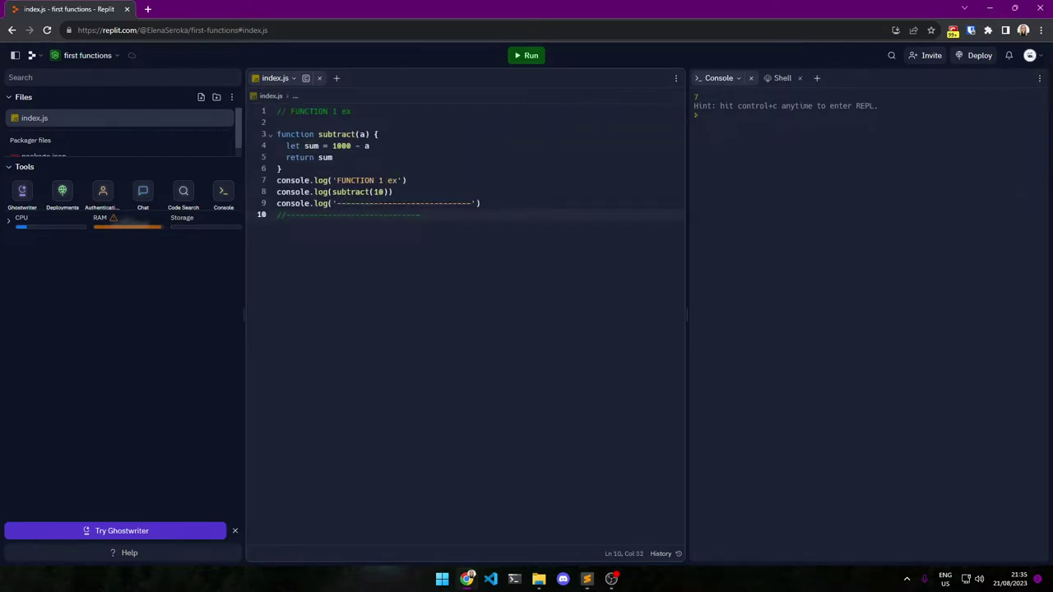
pyautogui.press('Up')
pyautogui.press('Up')
pyautogui.press('Up')
pyautogui.press('Down')
# - Select the whole subtract function block
pyautogui.press('Up')
pyautogui.press('Home')
pyautogui.hotkey('shift', 'Down')
pyautogui.hotkey('shift', 'Down')
pyautogui.hotkey('shift', 'Down')
pyautogui.hotkey('shift', 'End')
pyautogui.click(337, 134)
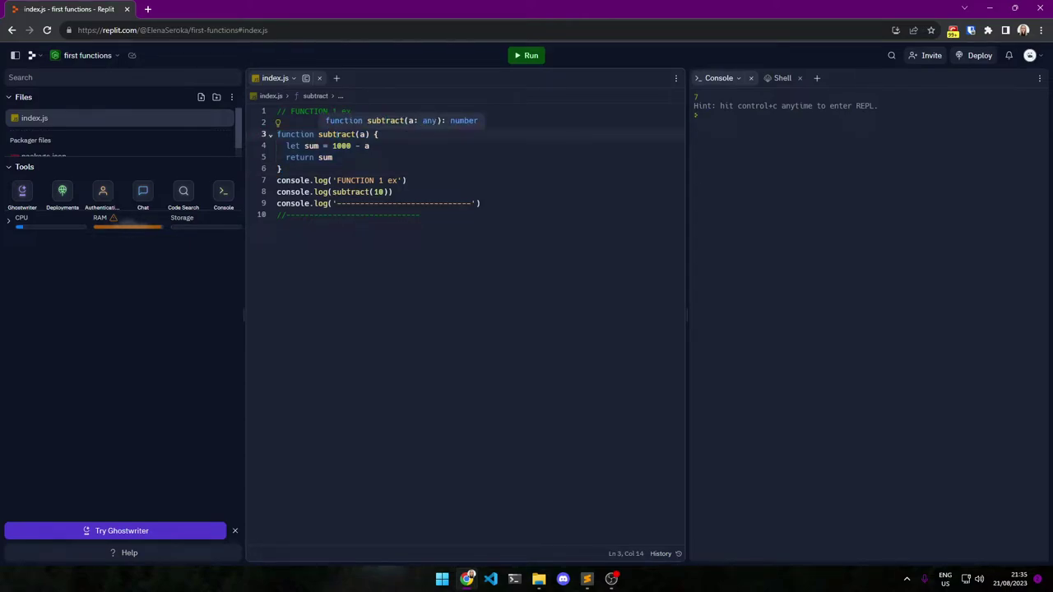
# - Highlight the name subtract, the parameter a, the body lines and return sum
pyautogui.doubleClick(337, 134)
pyautogui.click(332, 134)
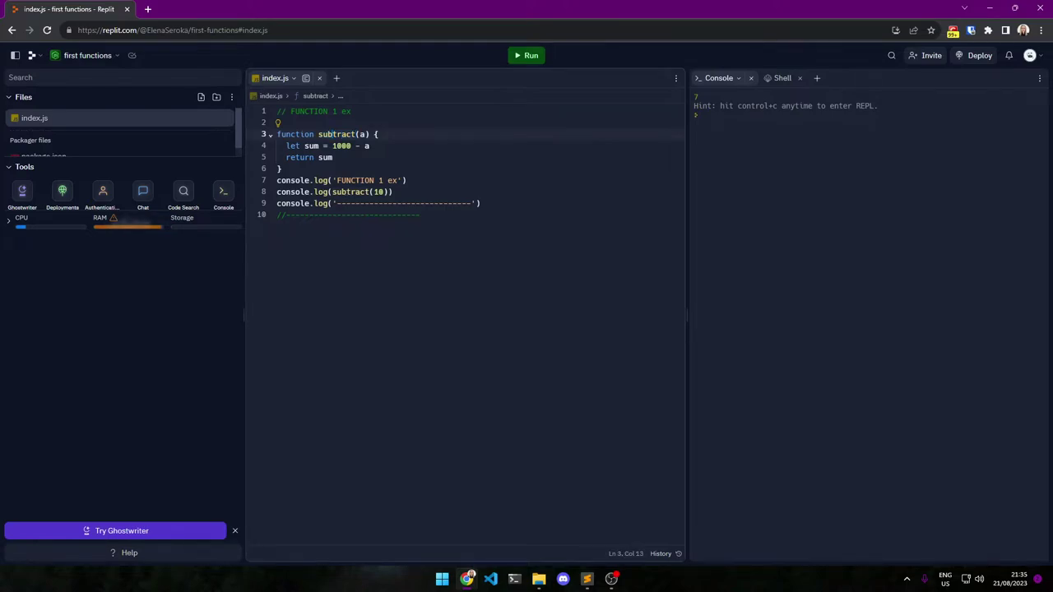
pyautogui.doubleClick(362, 134)
pyautogui.click(283, 145)
pyautogui.moveTo(287, 145)
pyautogui.mouseDown()
pyautogui.moveTo(333, 158)
pyautogui.moveTo(371, 146)
pyautogui.mouseUp()
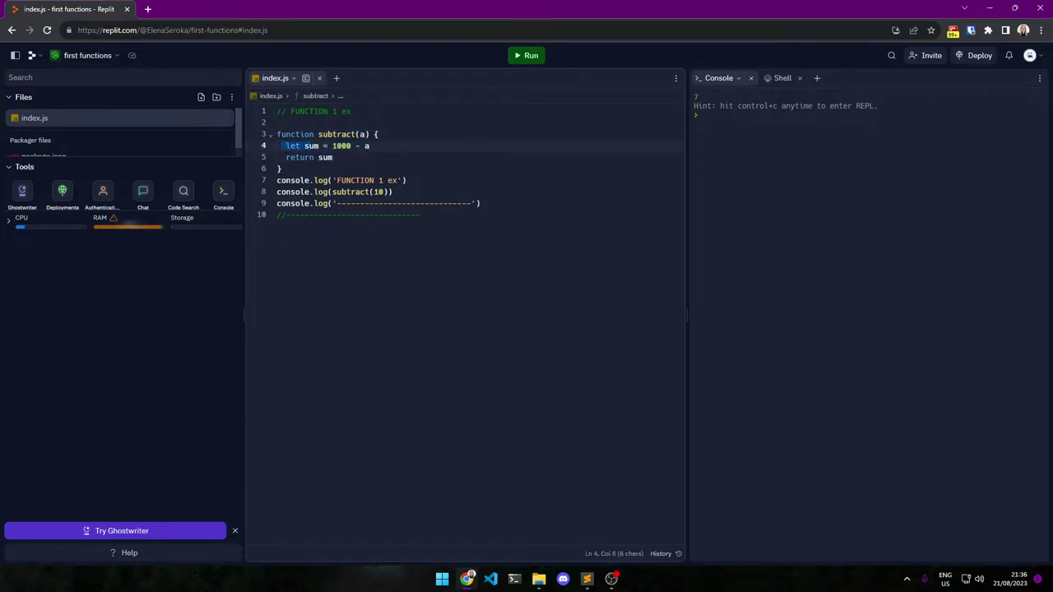
pyautogui.moveTo(287, 157); pyautogui.dragTo(333, 158)
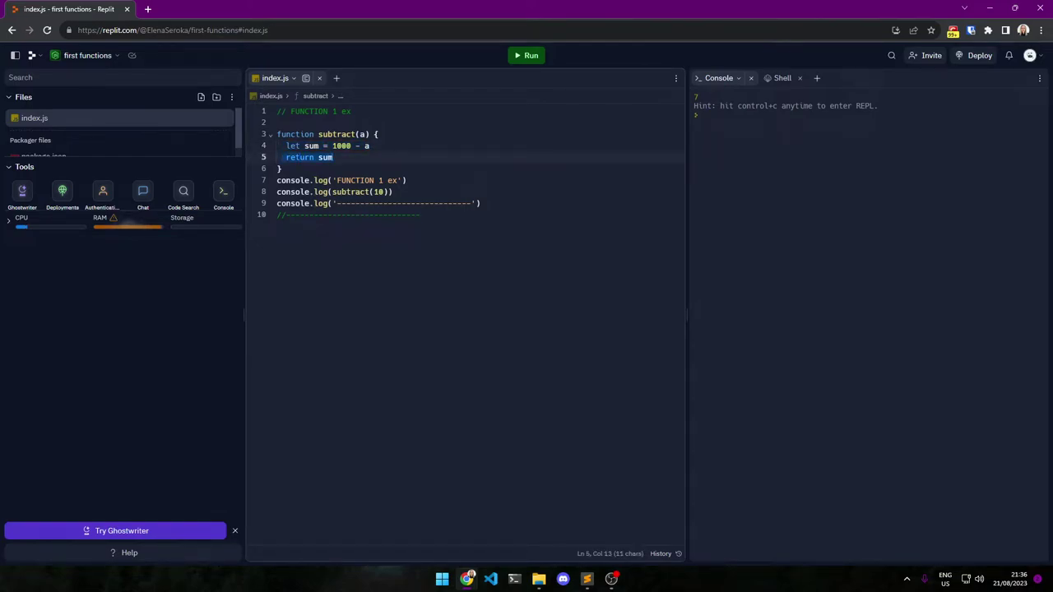
pyautogui.click(334, 158)
# - Run the program, printing 990, then highlight 1000, the argument 10 and the parameter a
pyautogui.click(527, 55)
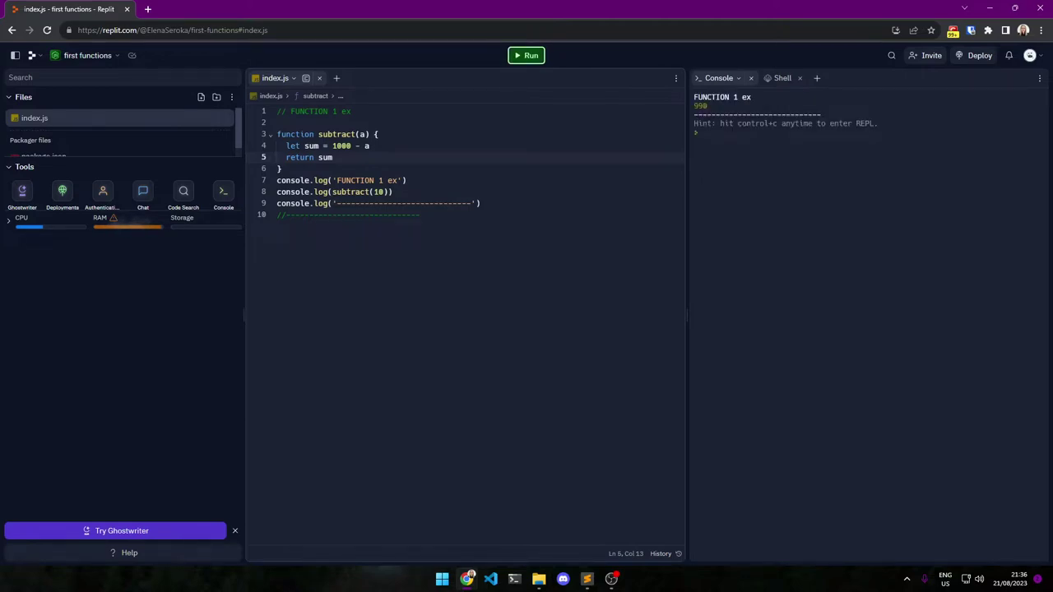
pyautogui.doubleClick(341, 145)
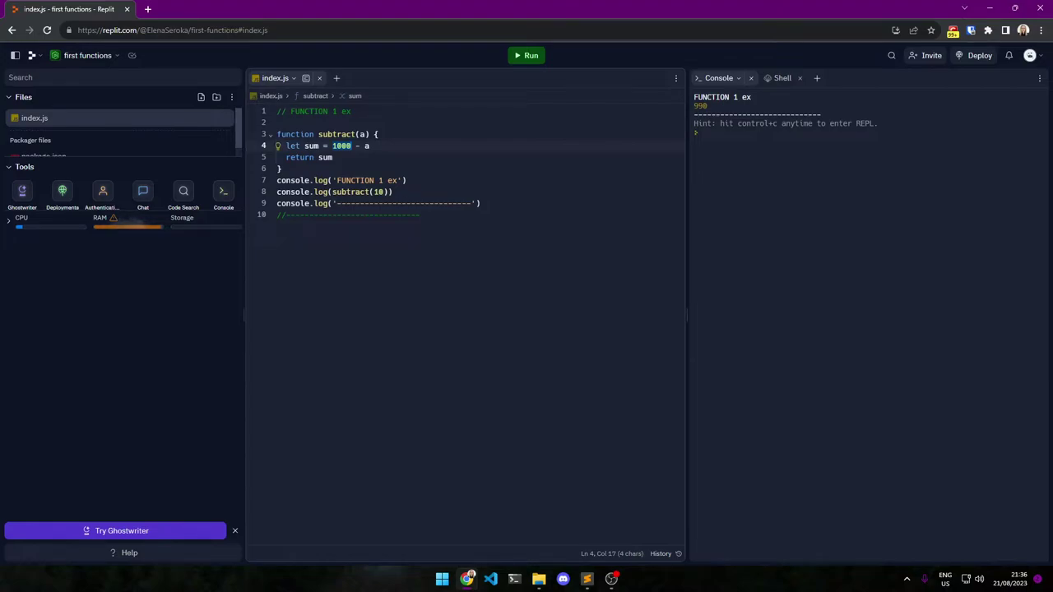
pyautogui.doubleClick(378, 191)
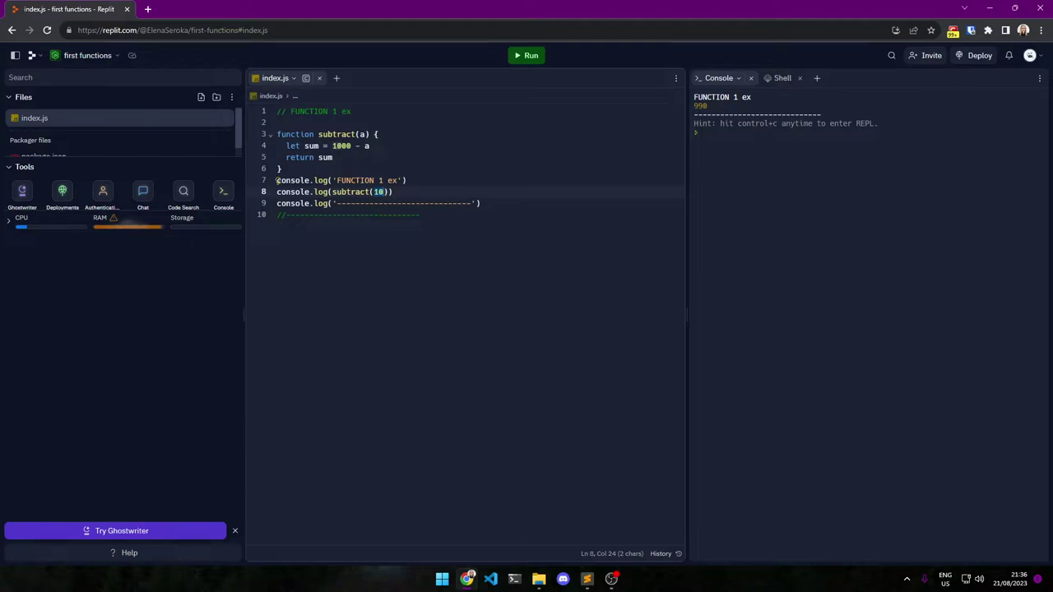
pyautogui.doubleClick(362, 134)
# - Change line 4 so it computes 1000 - 10
pyautogui.press('Right')
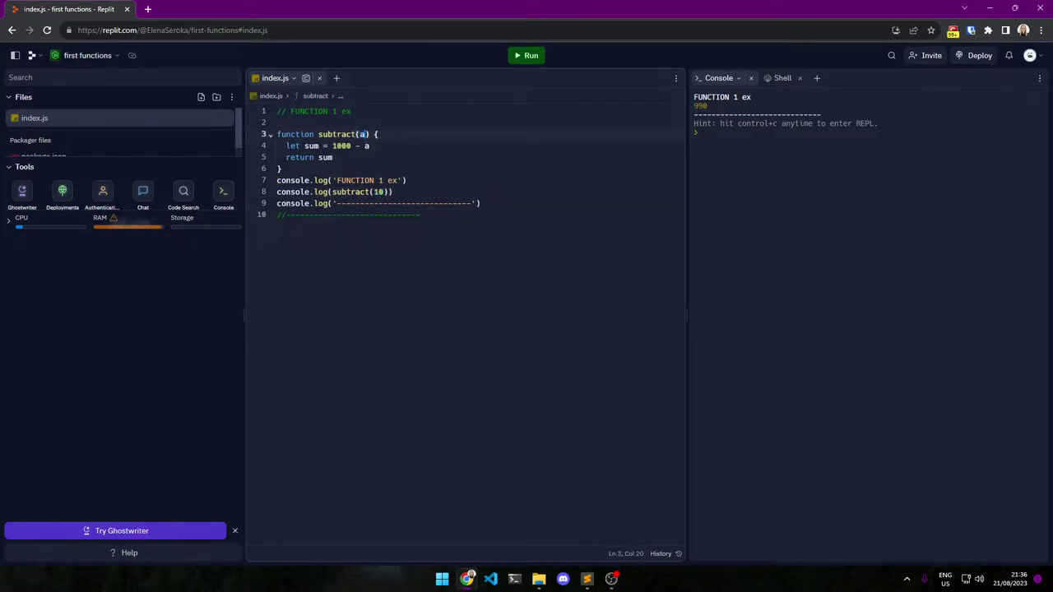
pyautogui.press('Down')
pyautogui.hotkey('shift', 'Right')
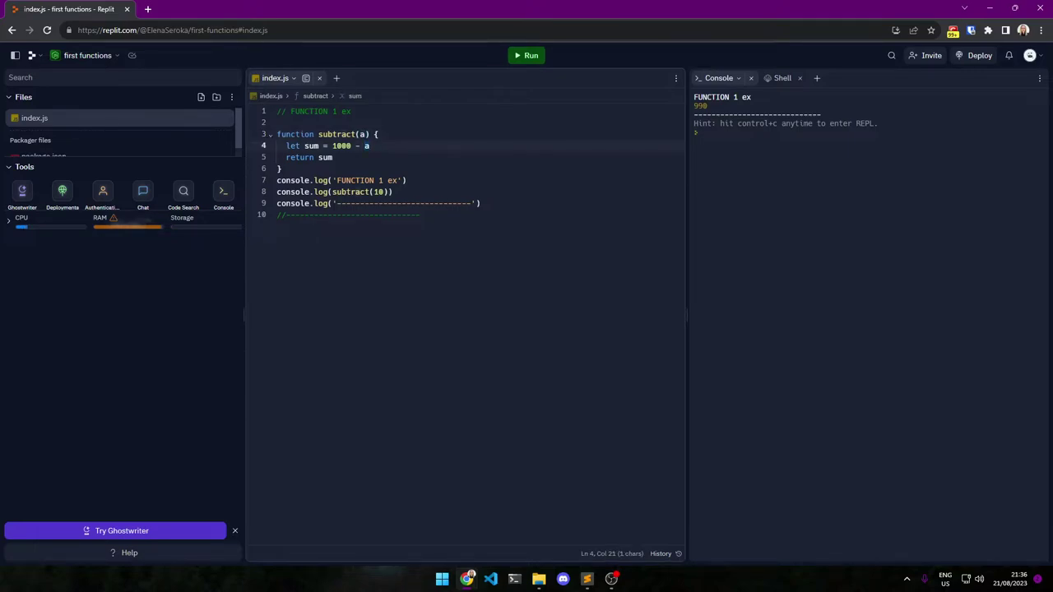
pyautogui.write('10')
pyautogui.hotkey('shift', 'End')
pyautogui.moveTo(314, 192); pyautogui.dragTo(388, 192)
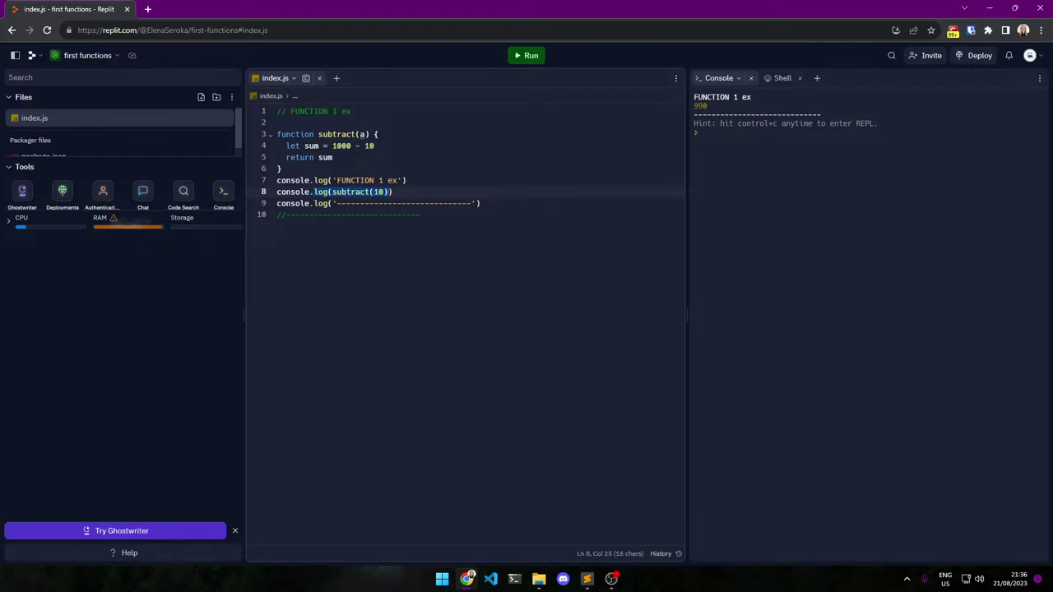
pyautogui.doubleClick(325, 157)
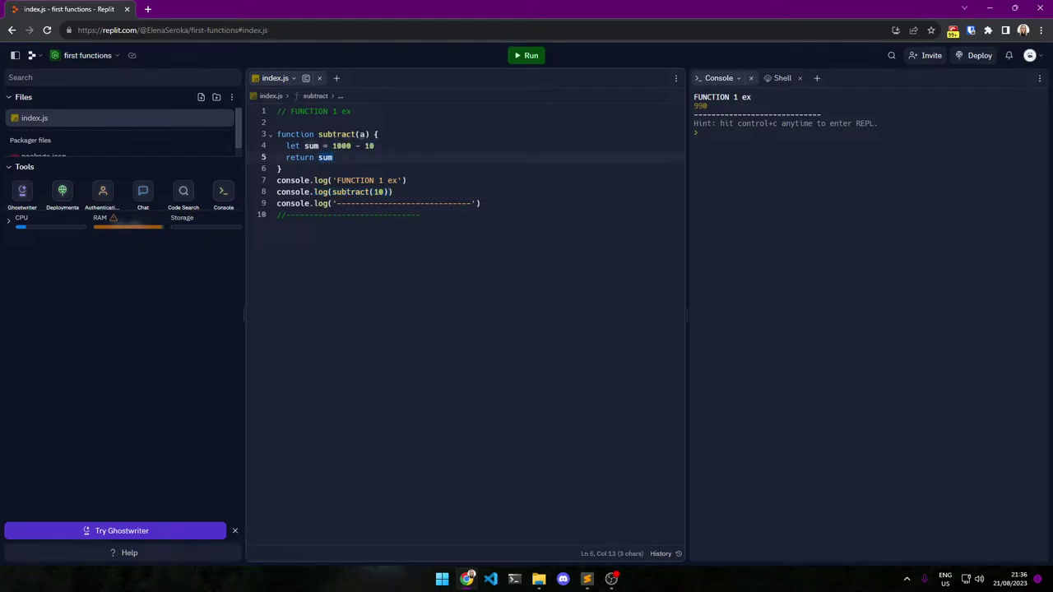
pyautogui.moveTo(695, 106); pyautogui.dragTo(803, 105)
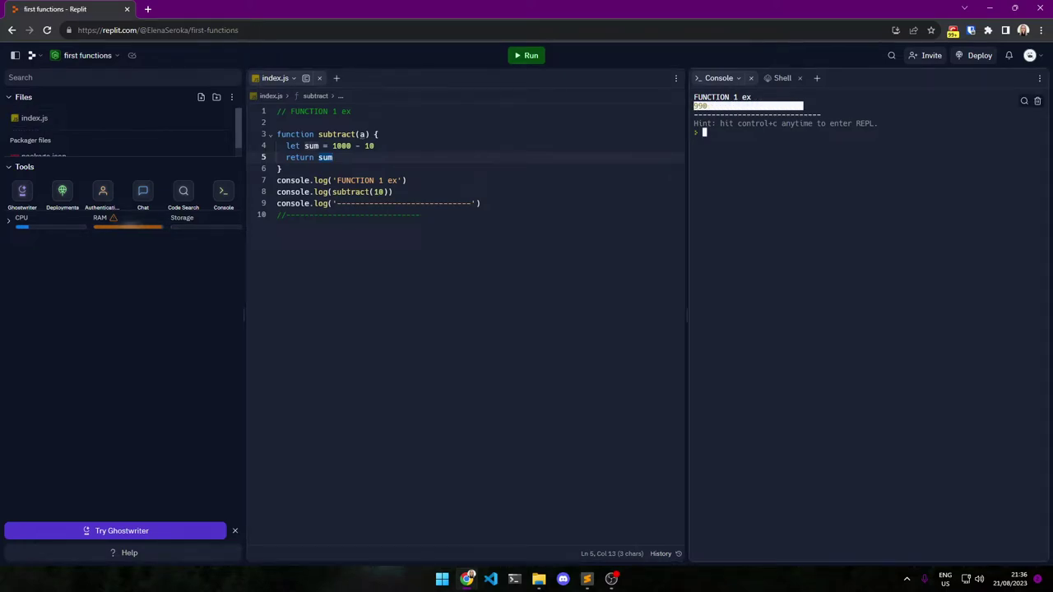
pyautogui.click(34, 118)
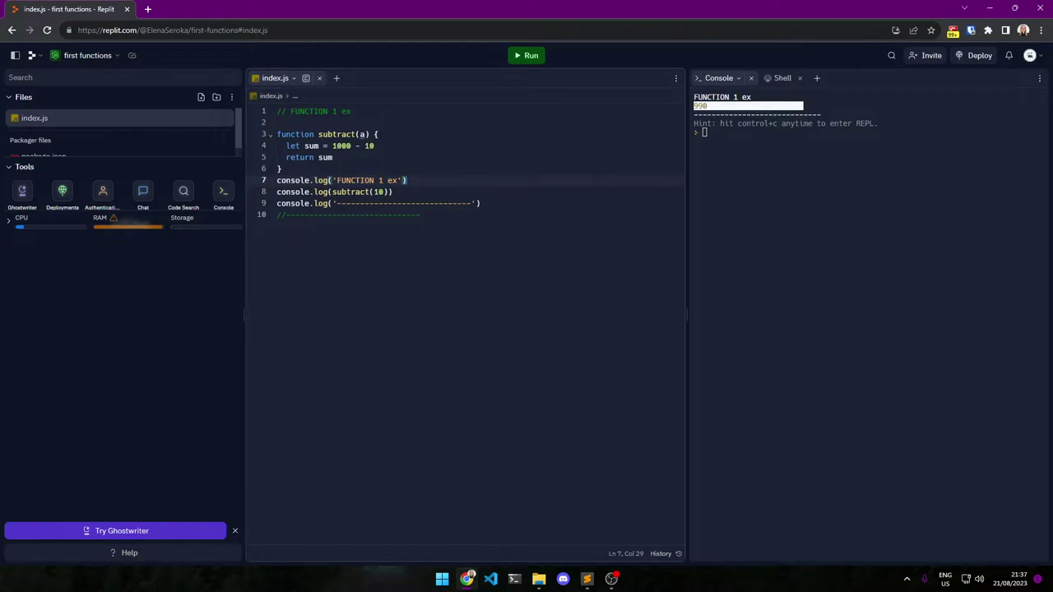
pyautogui.hotkey('shift', 'Up')
pyautogui.hotkey('shift', 'Up')
pyautogui.hotkey('shift', 'Up')
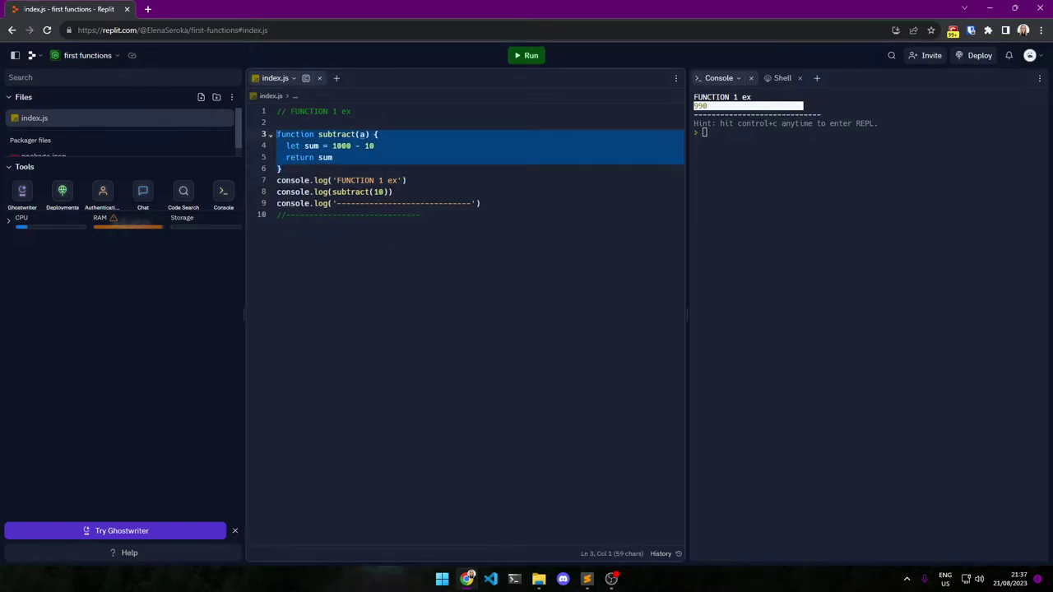
pyautogui.hotkey('ctrl', 'End')
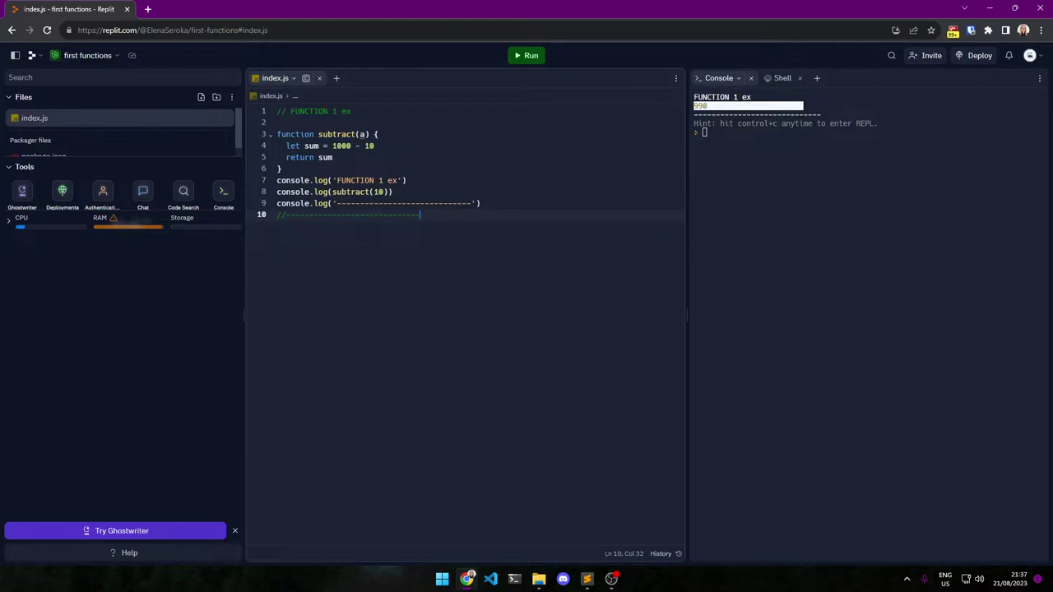
pyautogui.moveTo(333, 192); pyautogui.dragTo(392, 192)
pyautogui.hotkey('shift', 'Left')
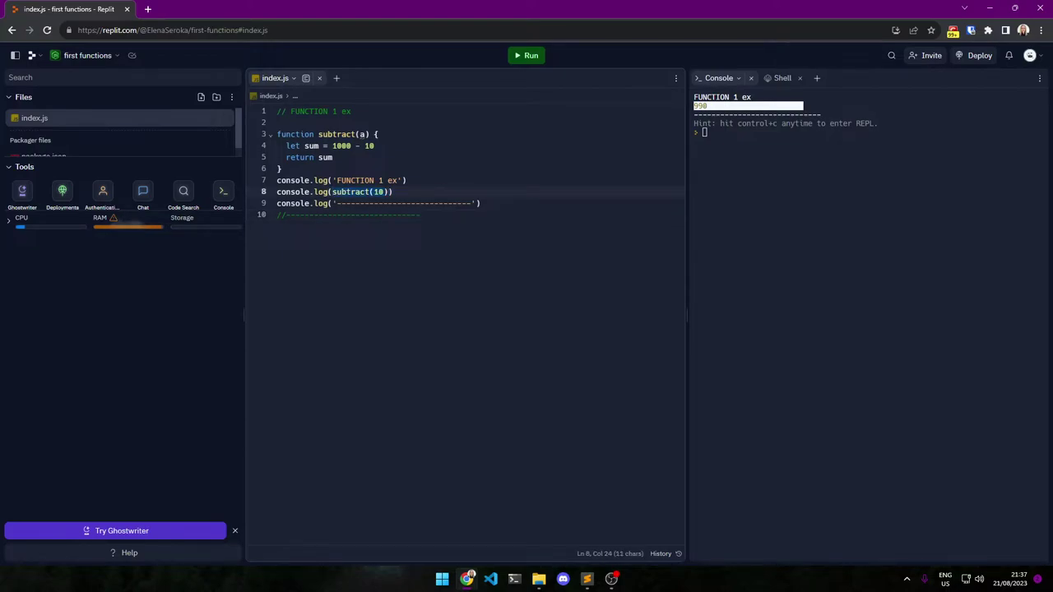
pyautogui.click(355, 192)
pyautogui.doubleClick(379, 191)
pyautogui.doubleClick(361, 134)
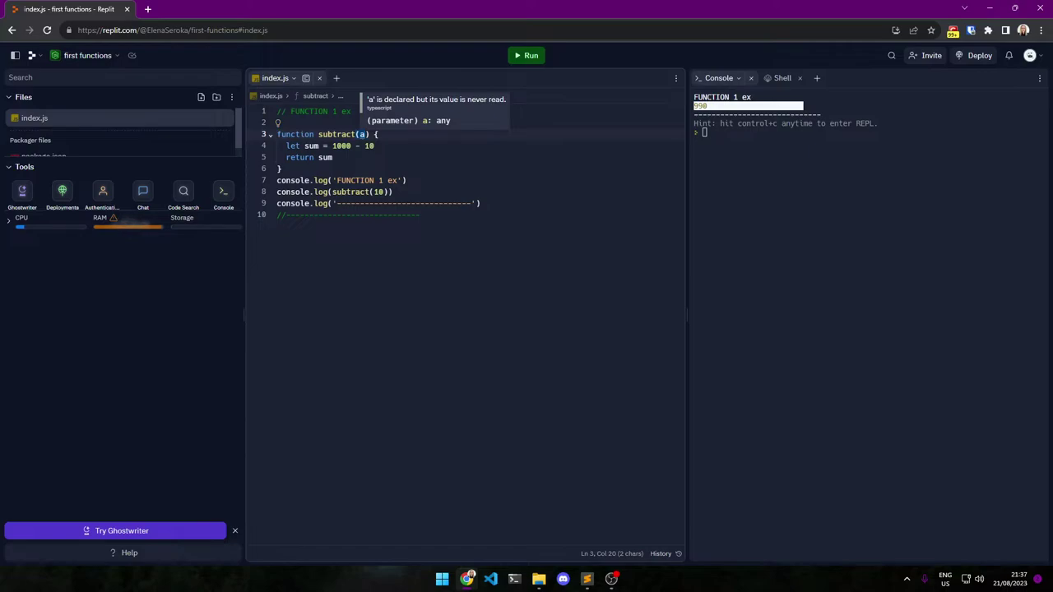
# - Clean up the subtract parameters and set line 4 back to 1000 - a
pyautogui.press('BackSpace')
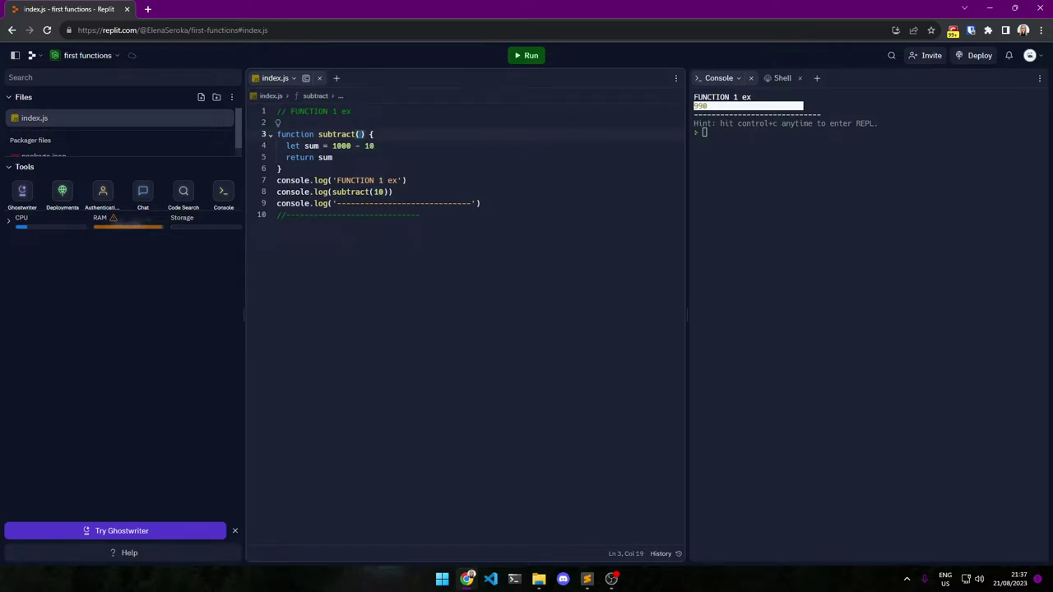
pyautogui.write('10')
pyautogui.press('BackSpace')
pyautogui.press('BackSpace')
pyautogui.write('a')
pyautogui.press('Down')
pyautogui.press('End')
pyautogui.press('BackSpace')
pyautogui.press('BackSpace')
pyautogui.write('a')
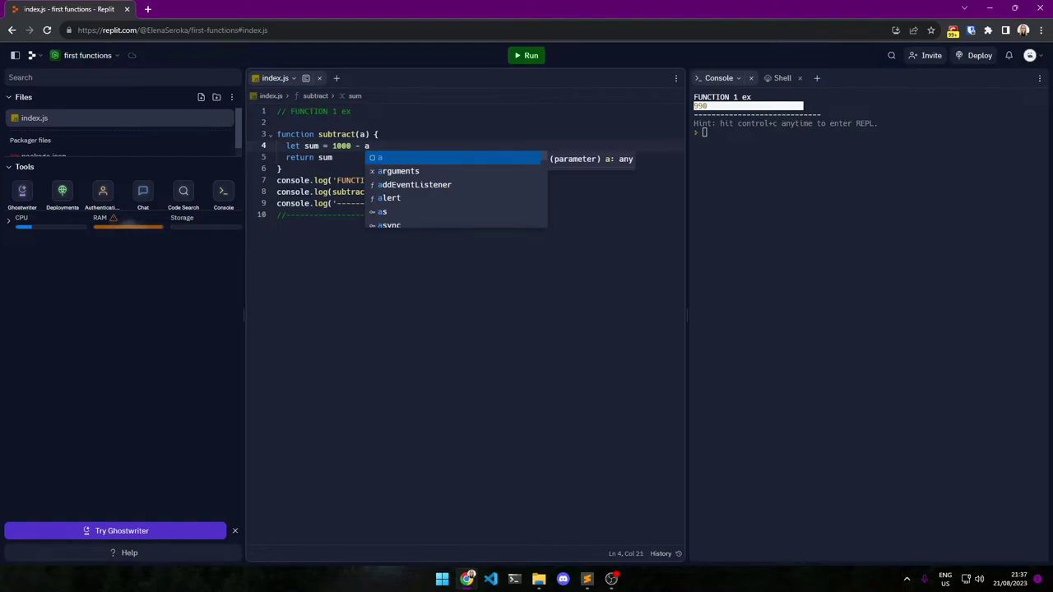
pyautogui.press('Escape')
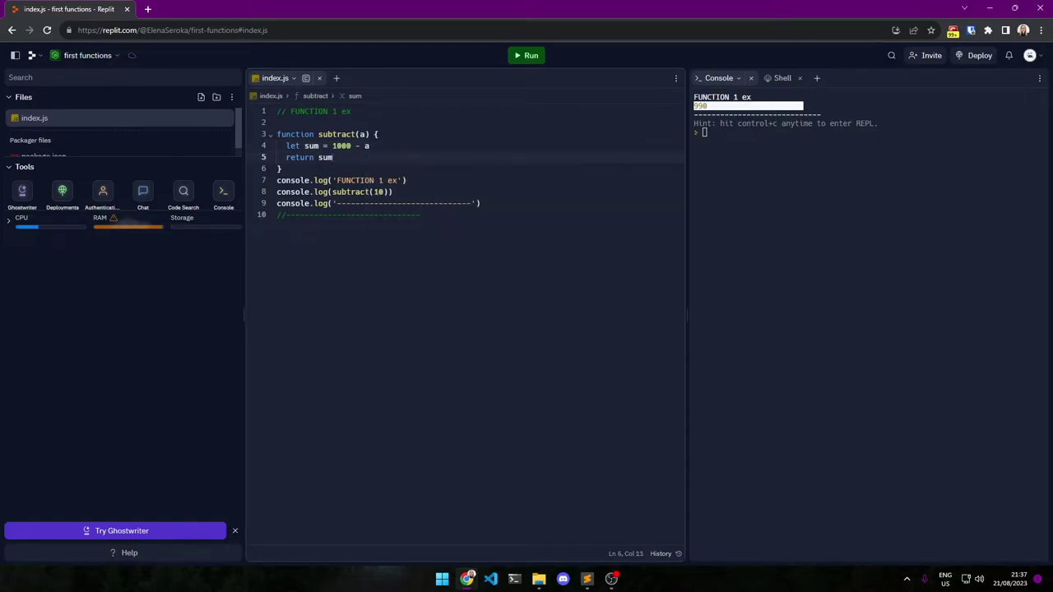
# - Select the return sum and subtract(10) lines, then rerun the program, which still prints 990
pyautogui.press('Down')
pyautogui.hotkey('shift', 'Left')
pyautogui.hotkey('shift', 'Left')
pyautogui.hotkey('shift', 'Left')
pyautogui.press('Down')
pyautogui.press('Down')
pyautogui.press('Down')
pyautogui.press('End')
pyautogui.hotkey('shift', 'Left')
pyautogui.hotkey('shift', 'Left')
pyautogui.hotkey('shift', 'Left')
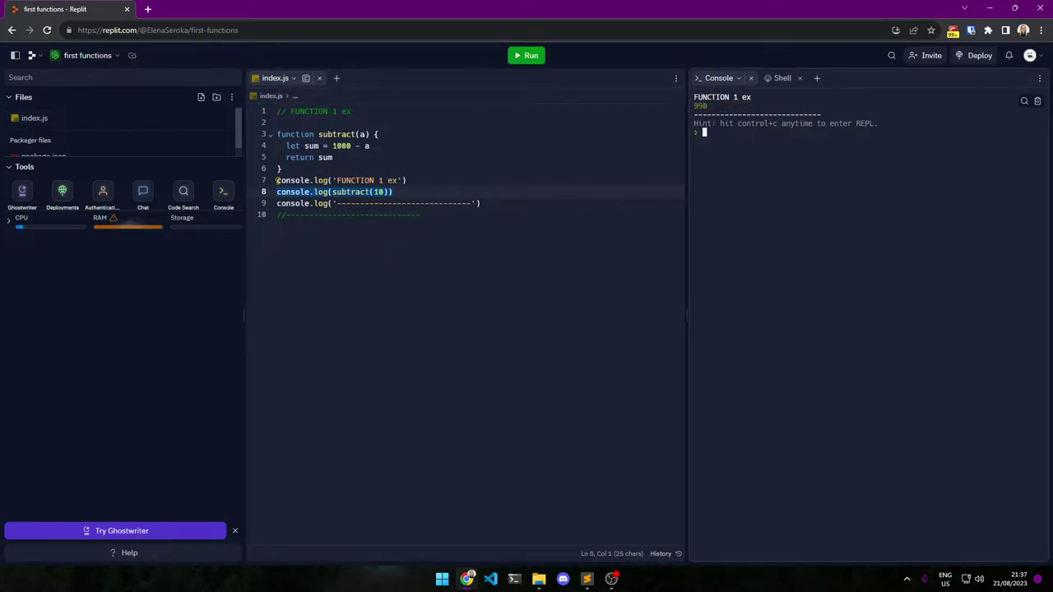
pyautogui.hotkey('ctrl', 'Return')
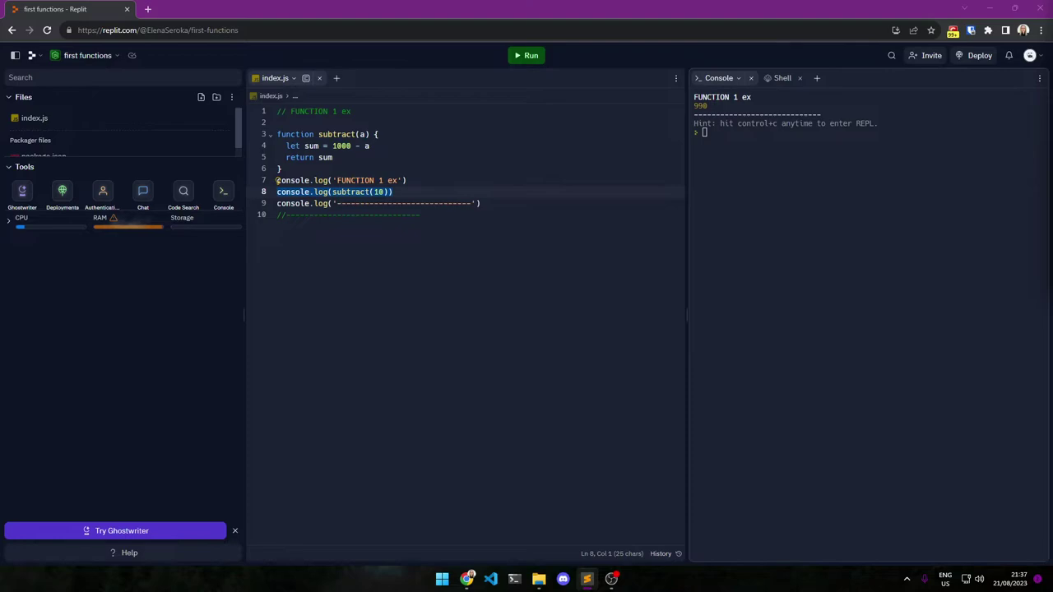
pyautogui.click(421, 215)
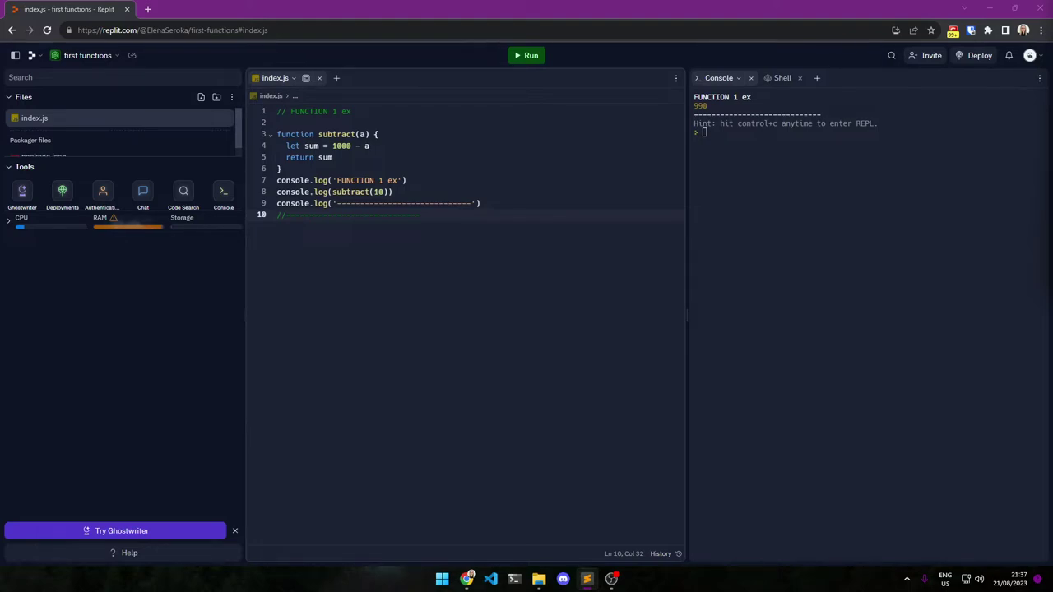
# - Paste the Saving a return block with add(a, b) and add(6,7) after line 10
pyautogui.press('Return')
pyautogui.press('Return')
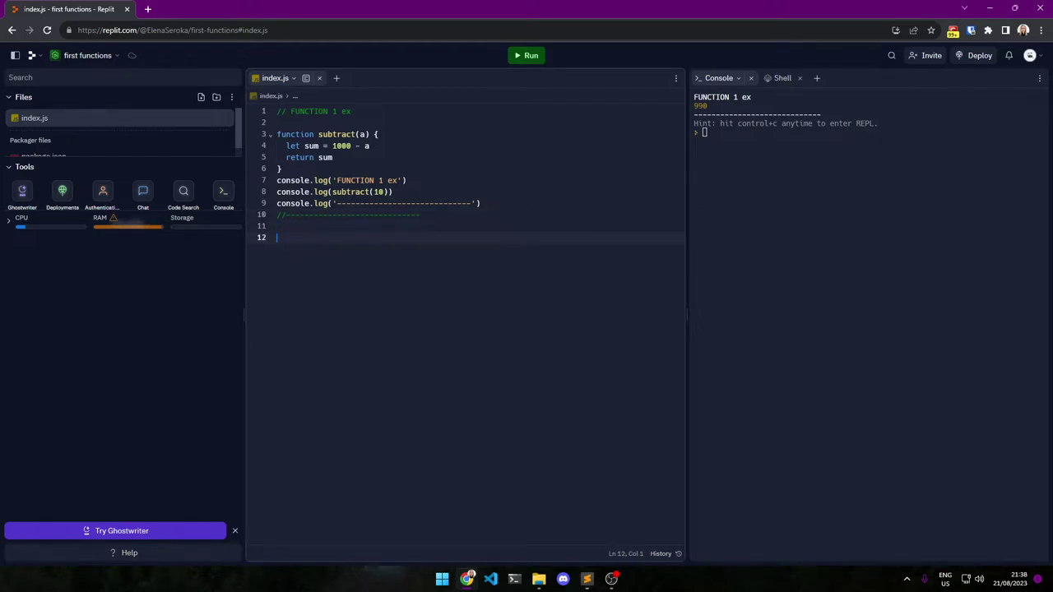
pyautogui.write("// Saving a return function add(a, b){   let sum = a+b   return sum }  let resultOfFunction = add(6,7) console.log('Saving a return ex') console.log(resultOfFunction) console.log('-----------------------------') //-----------------------------")
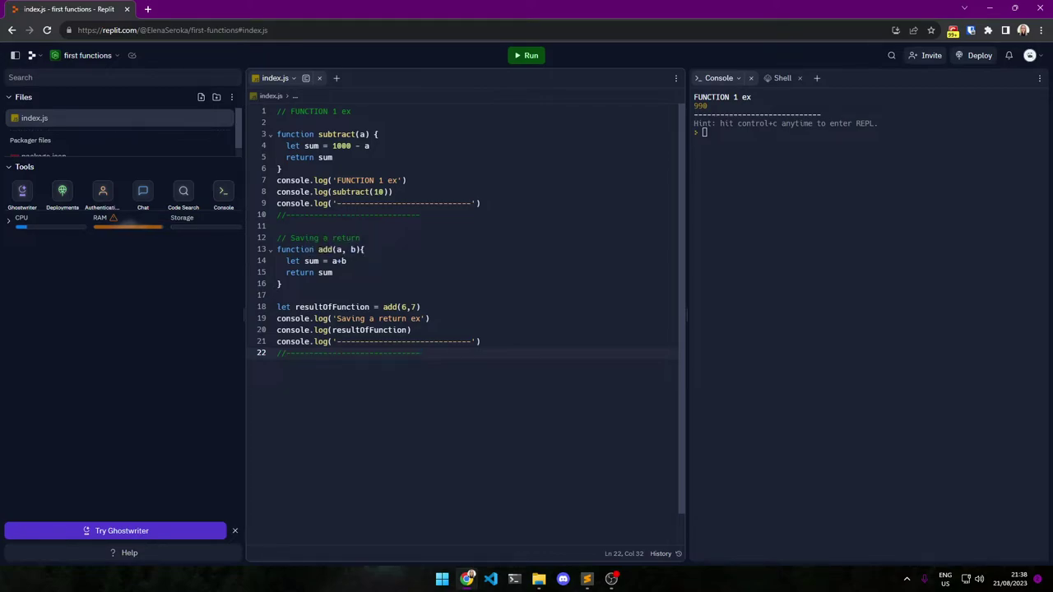
pyautogui.moveTo(286, 145); pyautogui.dragTo(371, 146)
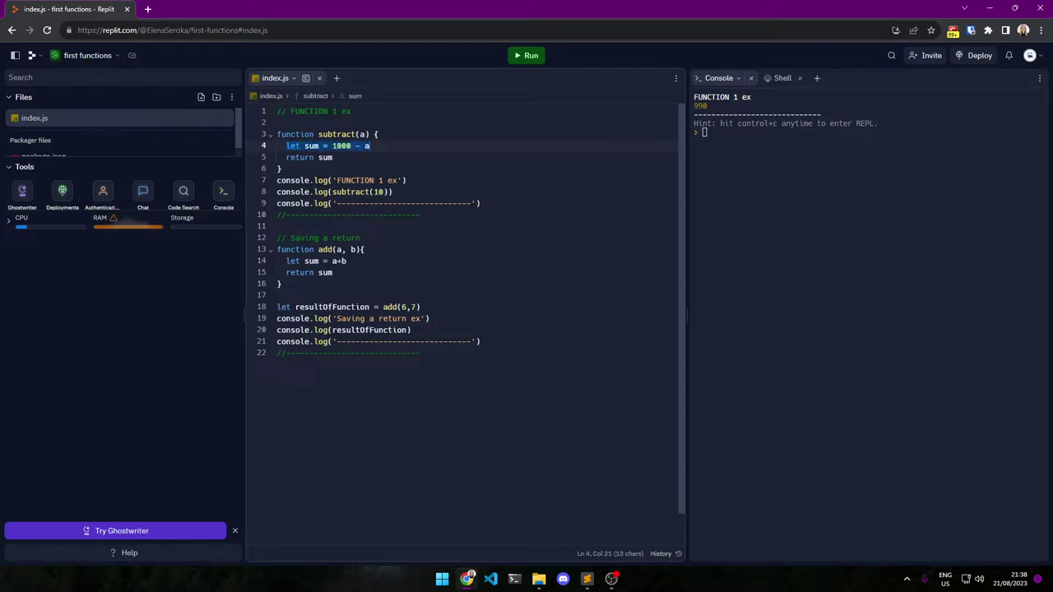
pyautogui.click(328, 261)
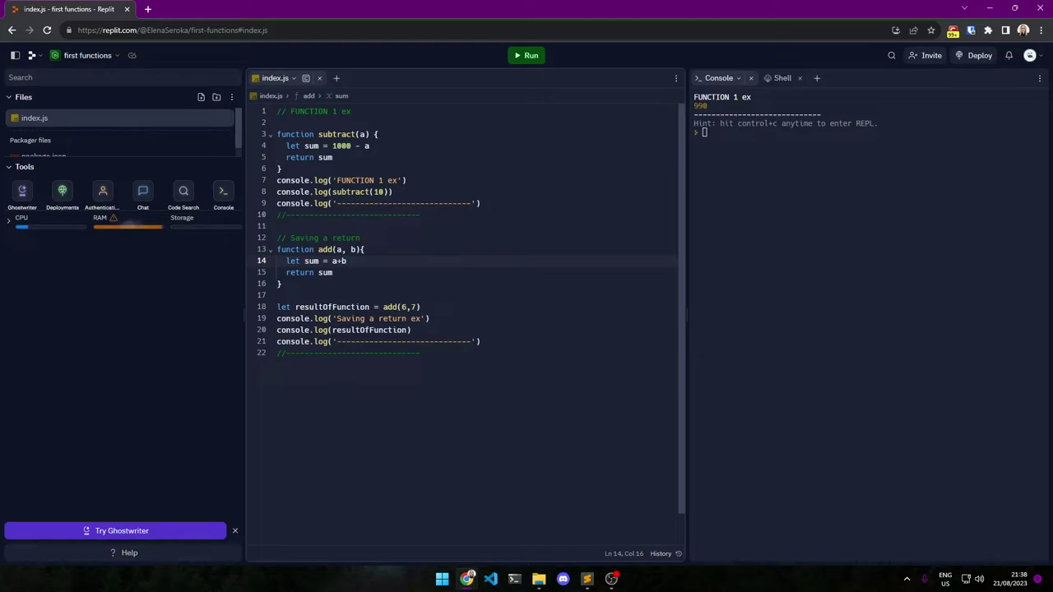
pyautogui.moveTo(373, 134); pyautogui.dragTo(379, 134)
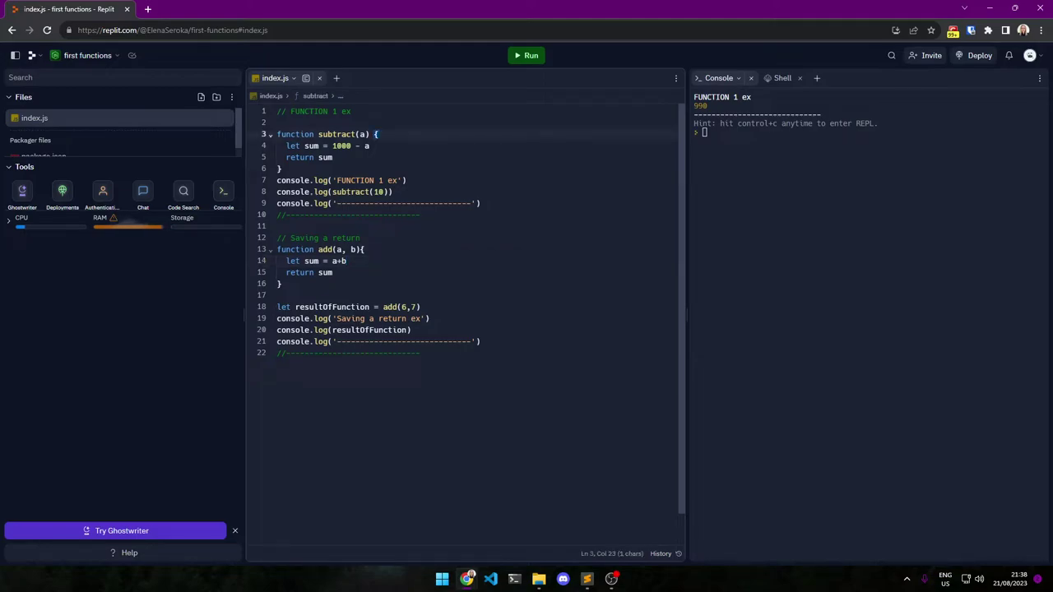
pyautogui.press('Down')
pyautogui.press('Down')
pyautogui.press('Down')
pyautogui.hotkey('shift', 'Left')
pyautogui.moveTo(373, 135); pyautogui.dragTo(379, 134)
pyautogui.press('Down')
pyautogui.press('Home')
pyautogui.hotkey('shift', 'ctrl', 'Right')
pyautogui.hotkey('shift', 'ctrl', 'Right')
pyautogui.hotkey('shift', 'ctrl', 'Right')
pyautogui.hotkey('shift', 'Down')
pyautogui.hotkey('shift', 'End')
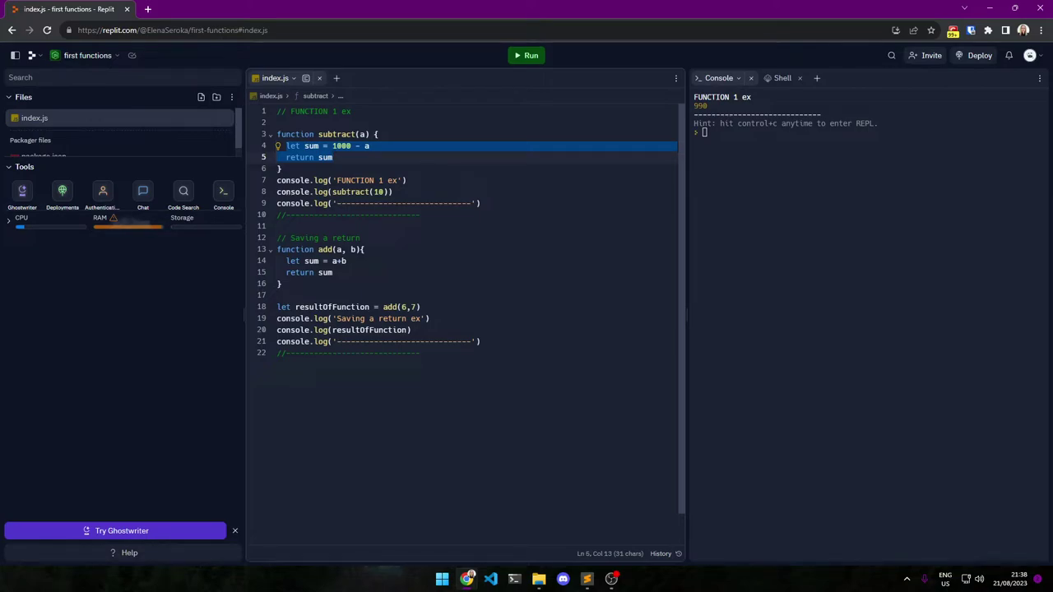
pyautogui.press('Down')
pyautogui.press('Down')
pyautogui.press('Down')
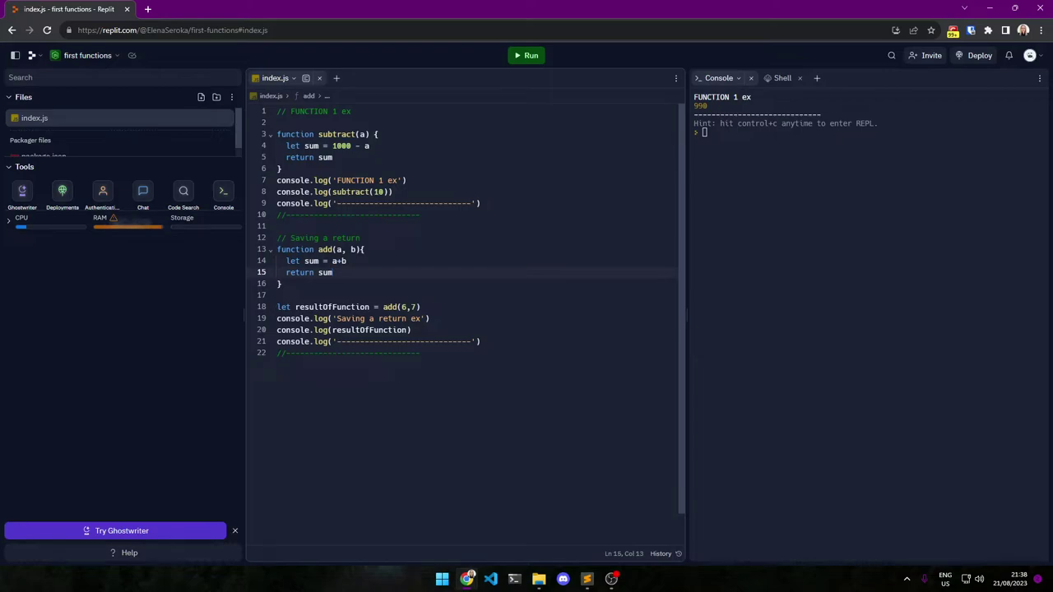
pyautogui.press('Up')
pyautogui.press('Home')
pyautogui.press('Home')
pyautogui.hotkey('shift', 'Right')
pyautogui.hotkey('shift', 'Right')
pyautogui.hotkey('shift', 'Right')
pyautogui.hotkey('shift', 'Right')
pyautogui.hotkey('shift', 'Right')
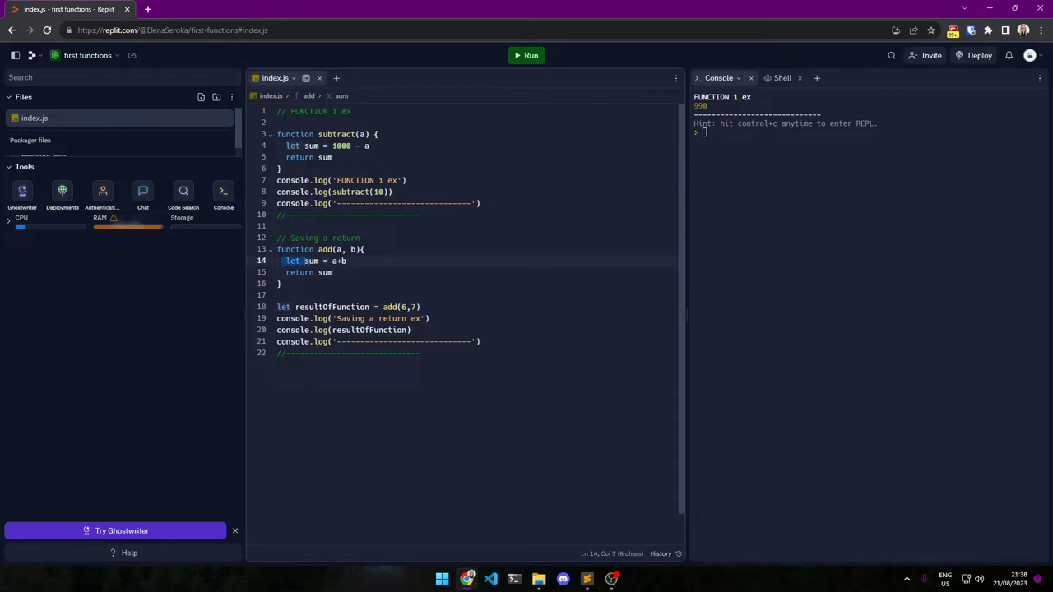
pyautogui.press('Home')
pyautogui.hotkey('shift', 'Right')
pyautogui.hotkey('shift', 'Right')
pyautogui.hotkey('shift', 'Right')
pyautogui.hotkey('shift', 'Right')
pyautogui.hotkey('shift', 'Right')
pyautogui.hotkey('shift', 'Right')
pyautogui.hotkey('shift', 'Right')
pyautogui.press('Up')
pyautogui.press('Up')
pyautogui.press('Up')
pyautogui.press('Home')
pyautogui.press('Left')
pyautogui.hotkey('shift', 'Right')
pyautogui.hotkey('shift', 'Right')
pyautogui.hotkey('shift', 'Right')
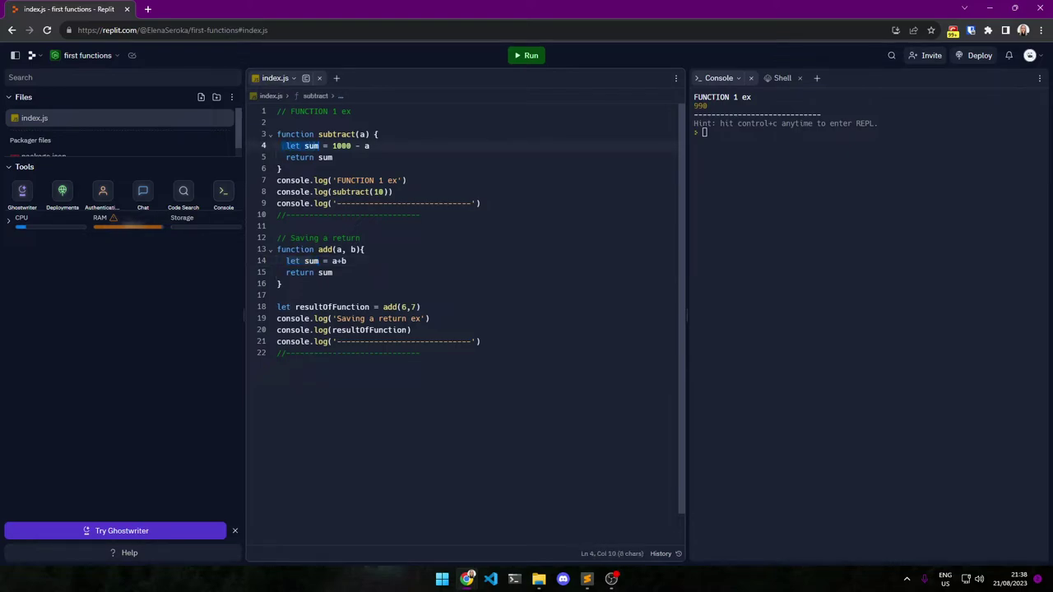
pyautogui.hotkey('shift', 'Right')
pyautogui.hotkey('shift', 'Right')
pyautogui.hotkey('shift', 'Right')
pyautogui.press('Up')
pyautogui.press('End')
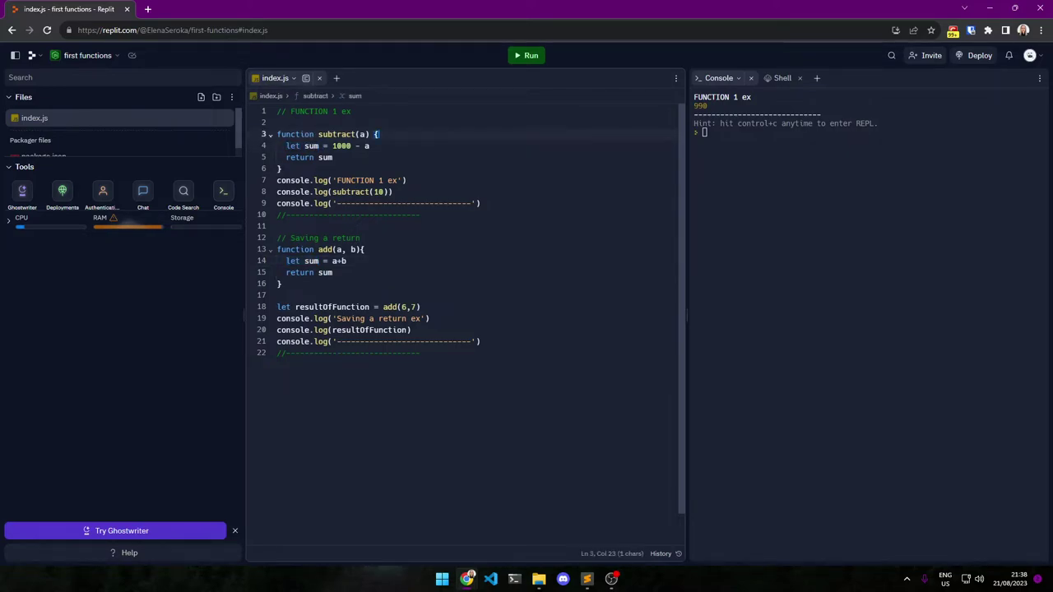
pyautogui.hotkey('shift', 'Down')
pyautogui.hotkey('shift', 'Down')
pyautogui.hotkey('shift', 'Down')
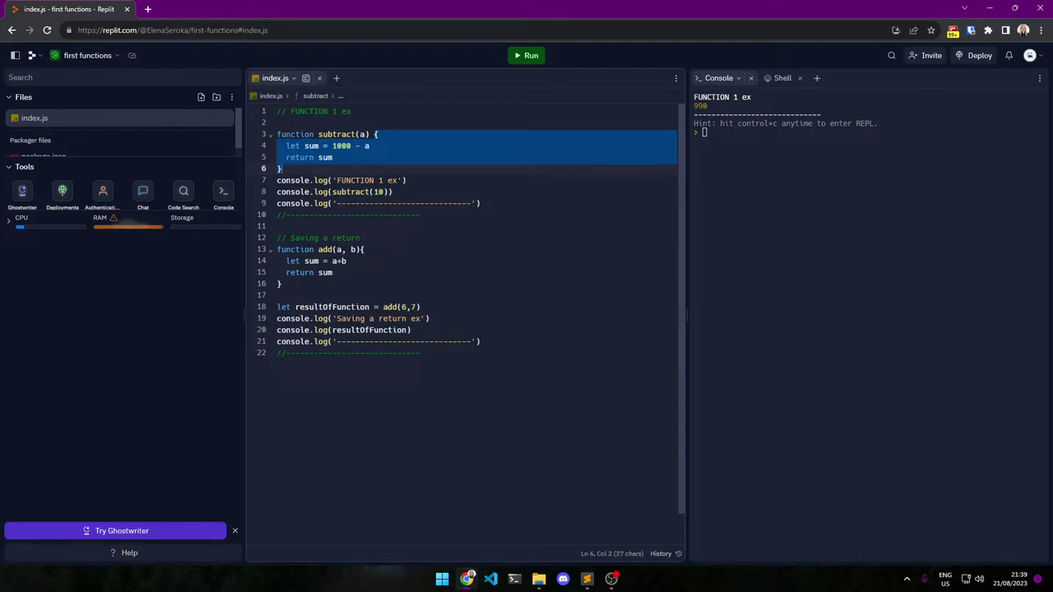
pyautogui.press('Down')
pyautogui.press('Down')
pyautogui.press('Down')
pyautogui.hotkey('shift', 'Down')
pyautogui.hotkey('shift', 'Down')
pyautogui.hotkey('shift', 'Down')
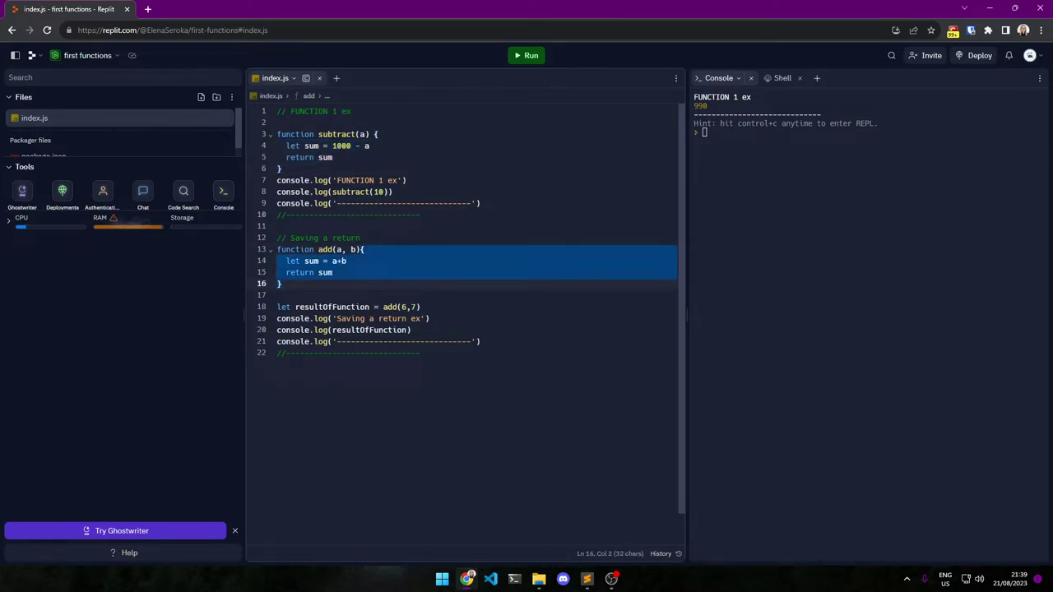
pyautogui.press('Up')
pyautogui.press('Up')
pyautogui.press('Up')
pyautogui.press('End')
pyautogui.press('Left')
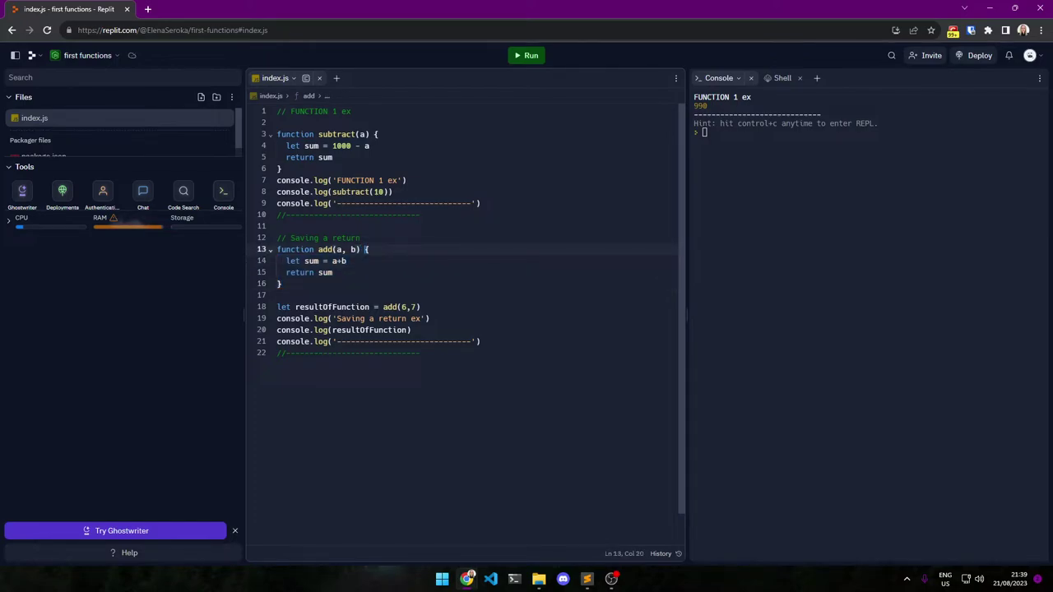
pyautogui.hotkey('shift', 'Right')
pyautogui.press('Down')
pyautogui.press('Down')
pyautogui.press('Down')
pyautogui.hotkey('shift', 'Left')
pyautogui.press('Up')
pyautogui.press('Up')
pyautogui.press('Up')
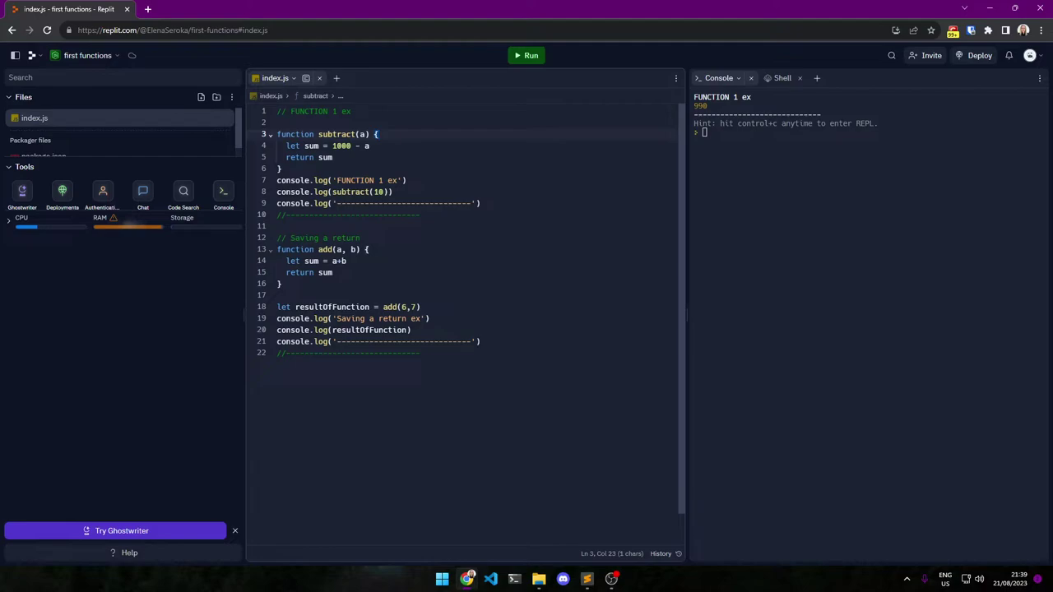
pyautogui.press('End')
pyautogui.hotkey('shift', 'Left')
pyautogui.hotkey('shift', 'Up')
pyautogui.hotkey('shift', 'Up')
pyautogui.hotkey('shift', 'Up')
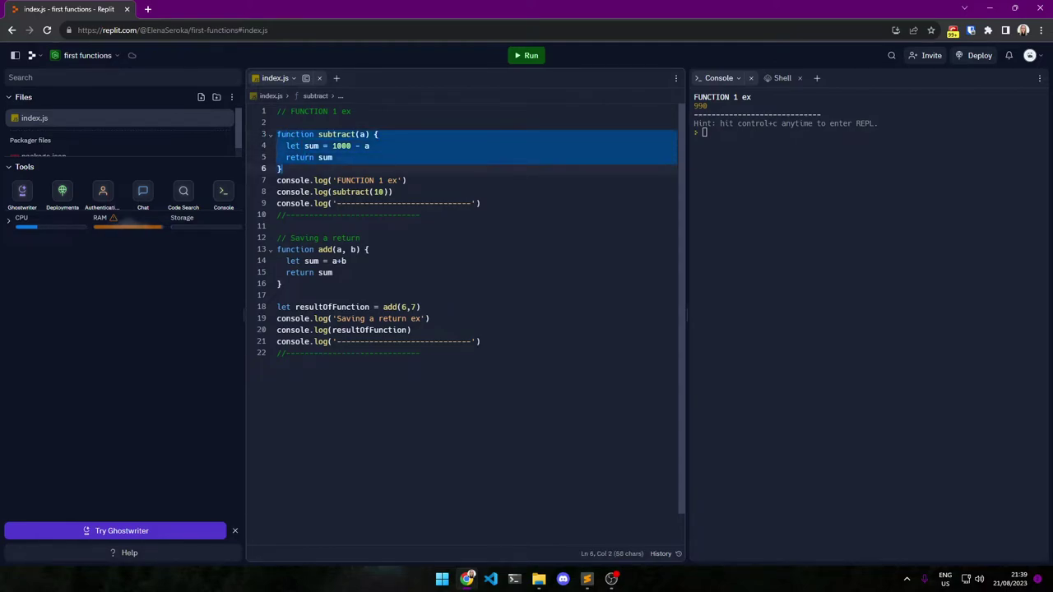
pyautogui.press('Up')
pyautogui.press('Up')
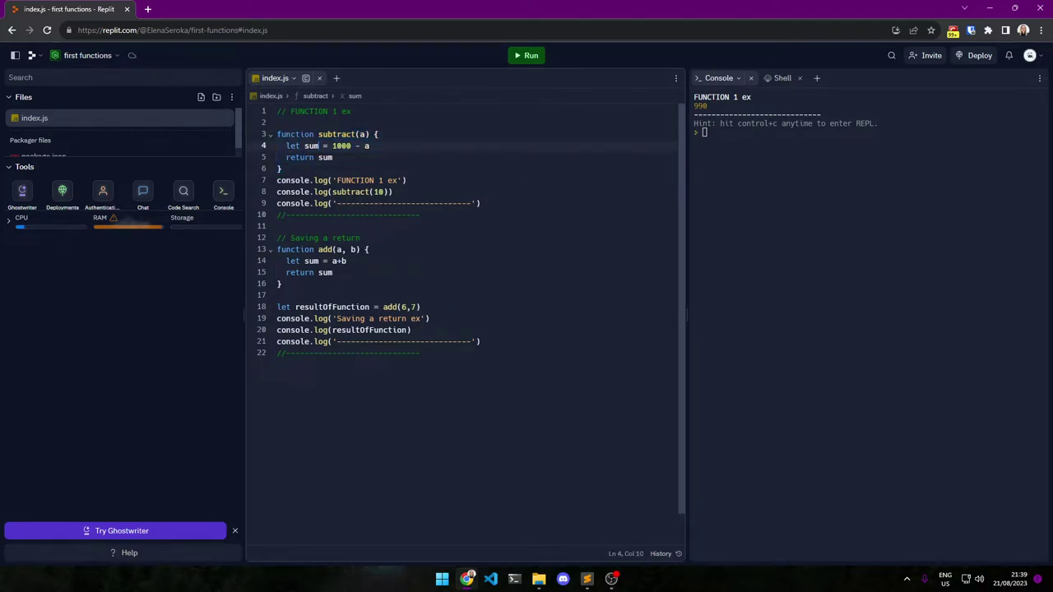
pyautogui.hotkey('shift', 'End')
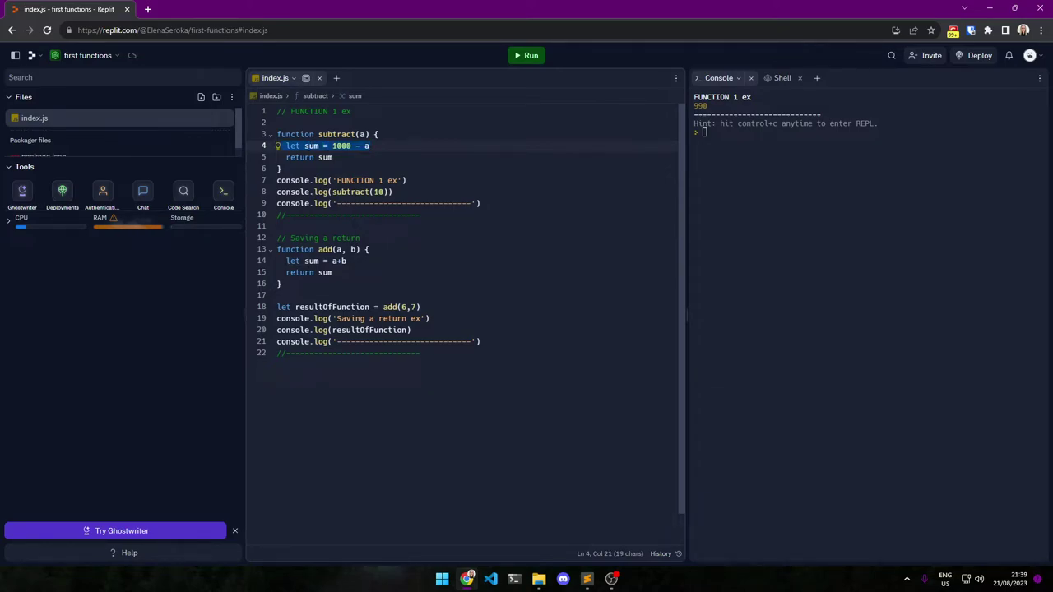
pyautogui.moveTo(283, 261); pyautogui.dragTo(347, 261)
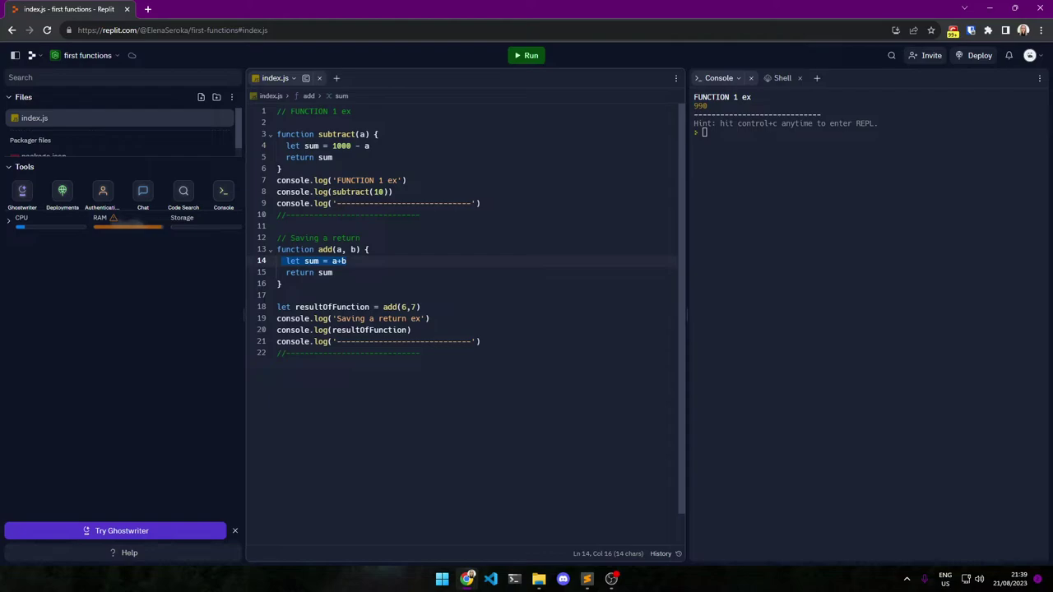
pyautogui.moveTo(287, 145); pyautogui.dragTo(370, 145)
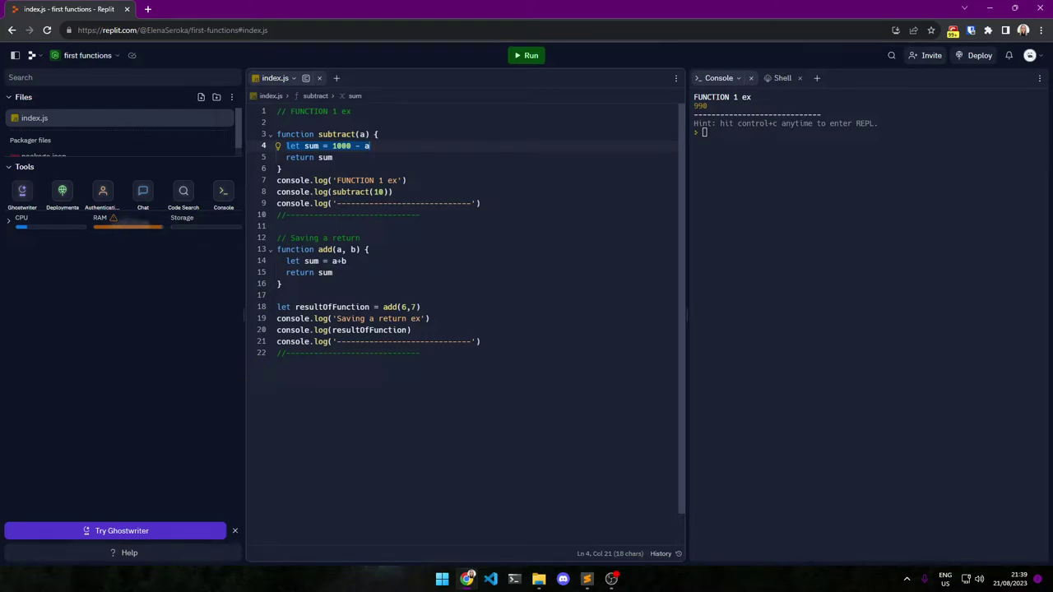
pyautogui.press('Up')
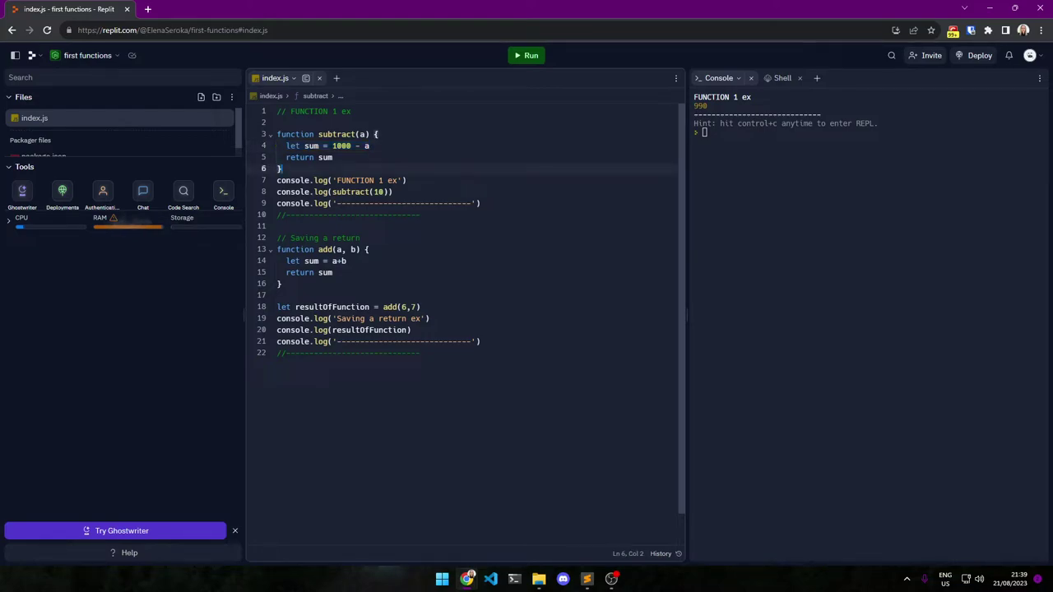
pyautogui.press('Right')
pyautogui.hotkey('shift', 'Right')
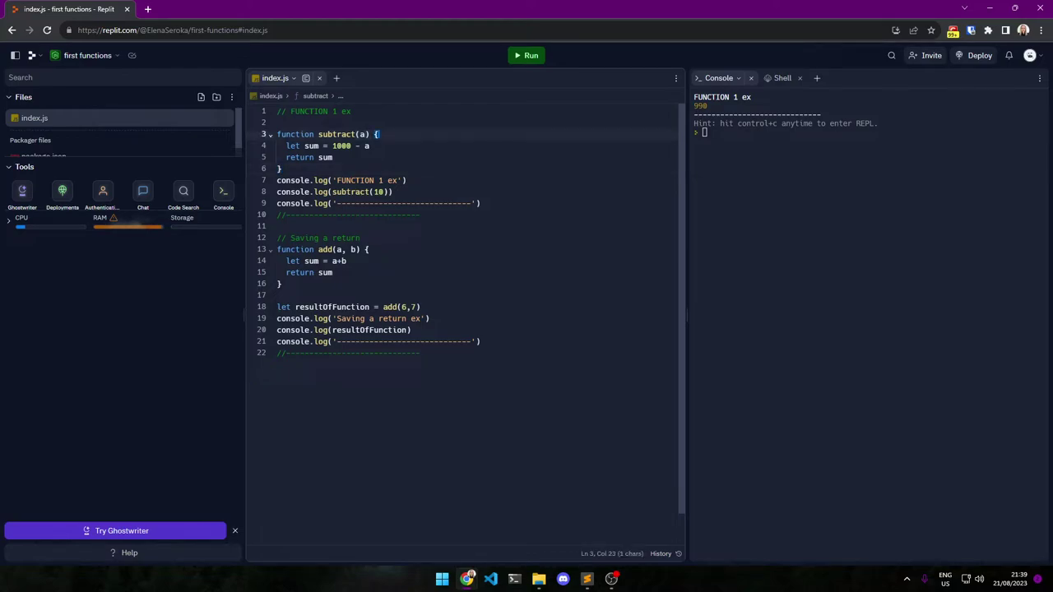
pyautogui.press('Down')
pyautogui.press('Down')
pyautogui.press('Down')
pyautogui.hotkey('shift', 'Left')
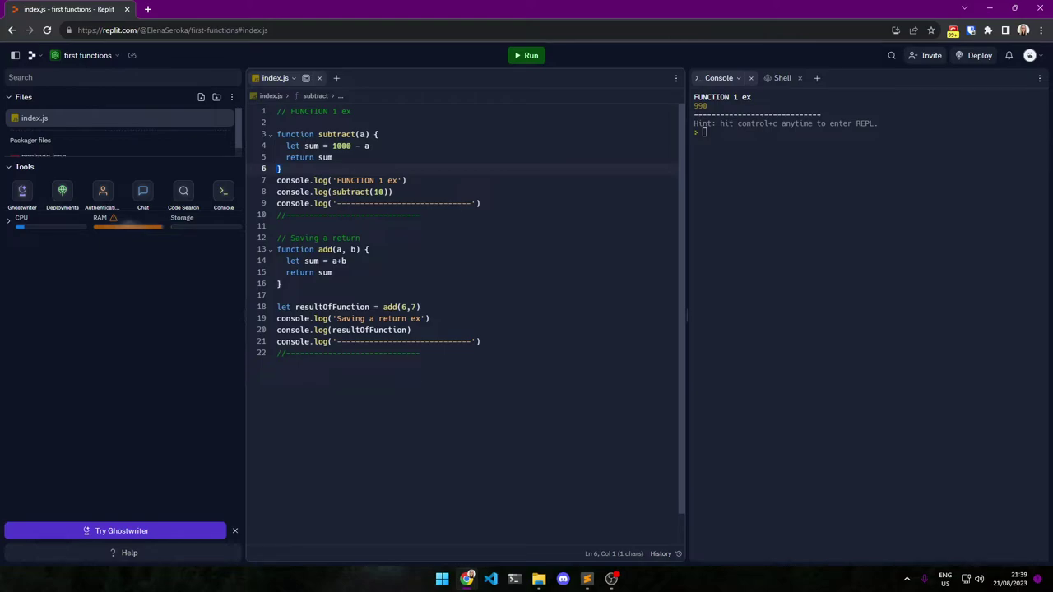
pyautogui.press('Down')
pyautogui.press('Down')
pyautogui.press('Down')
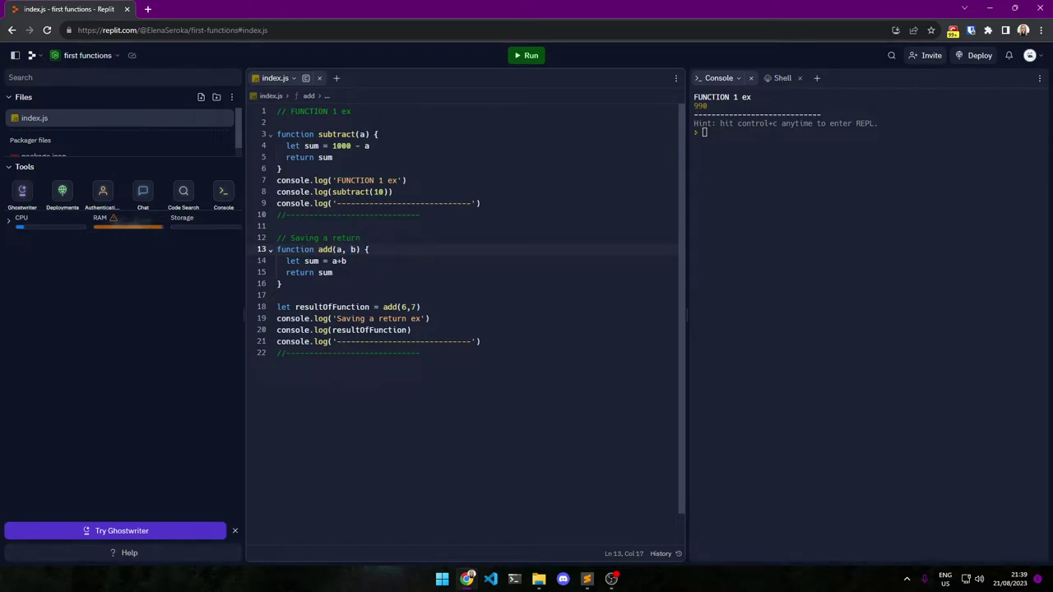
pyautogui.hotkey('ctrl', 'i')
pyautogui.click(407, 307)
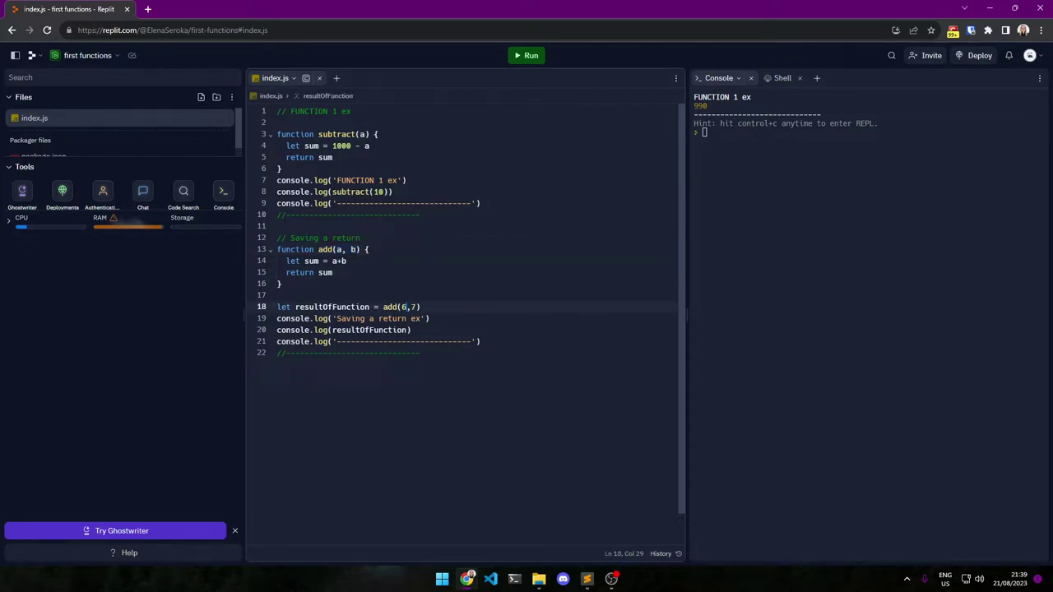
pyautogui.doubleClick(405, 307)
pyautogui.doubleClick(338, 250)
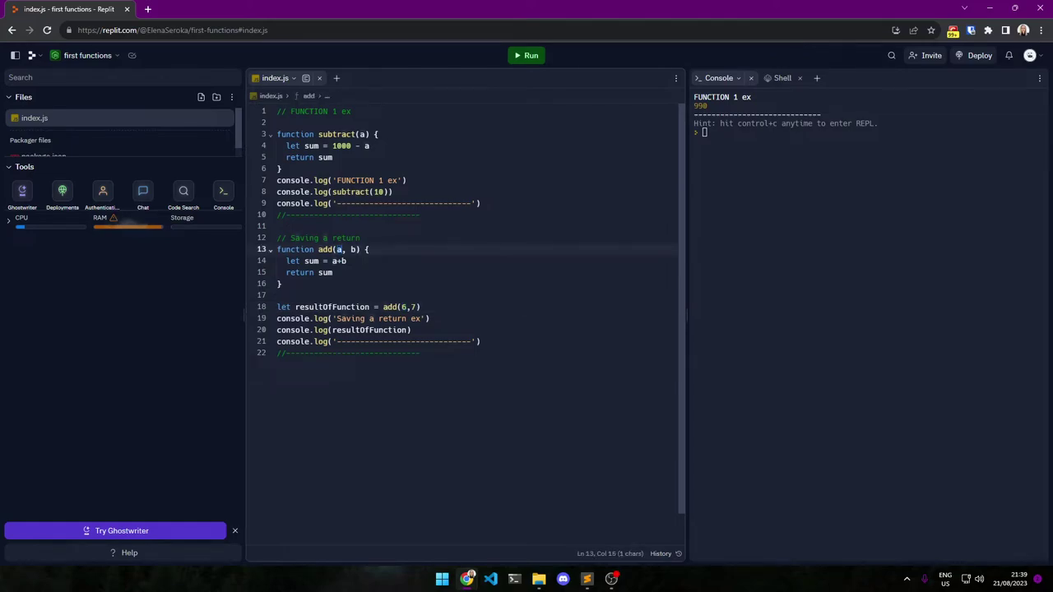
pyautogui.doubleClick(336, 261)
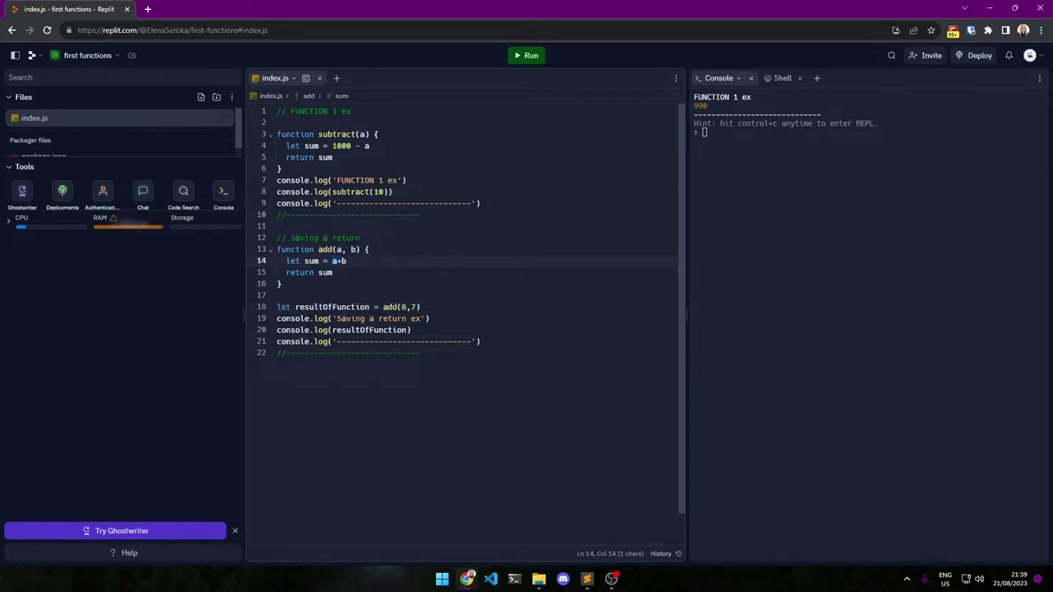
pyautogui.click(414, 307)
pyautogui.doubleClick(414, 307)
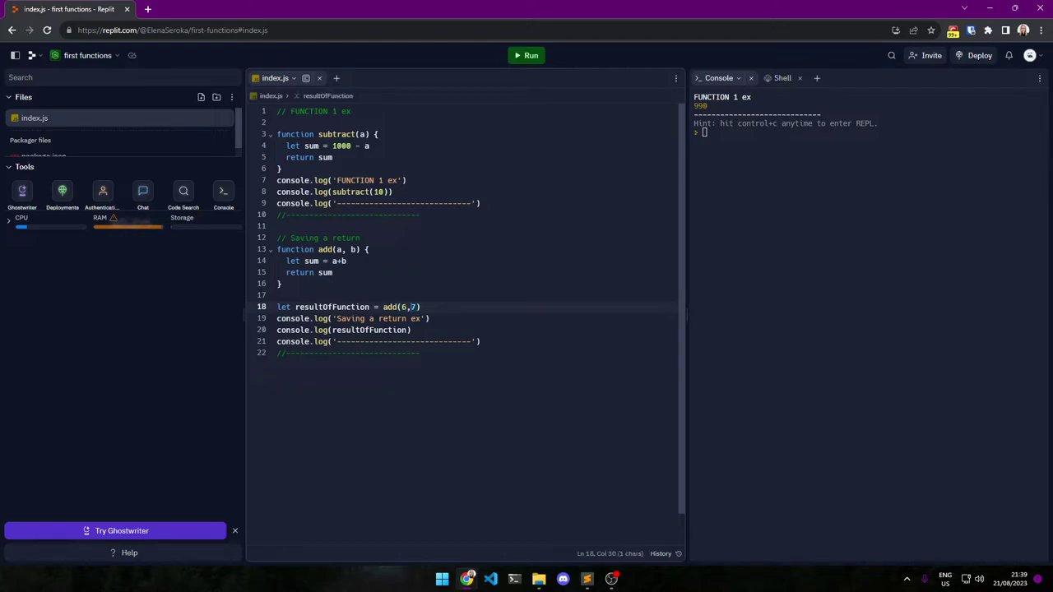
pyautogui.doubleClick(354, 250)
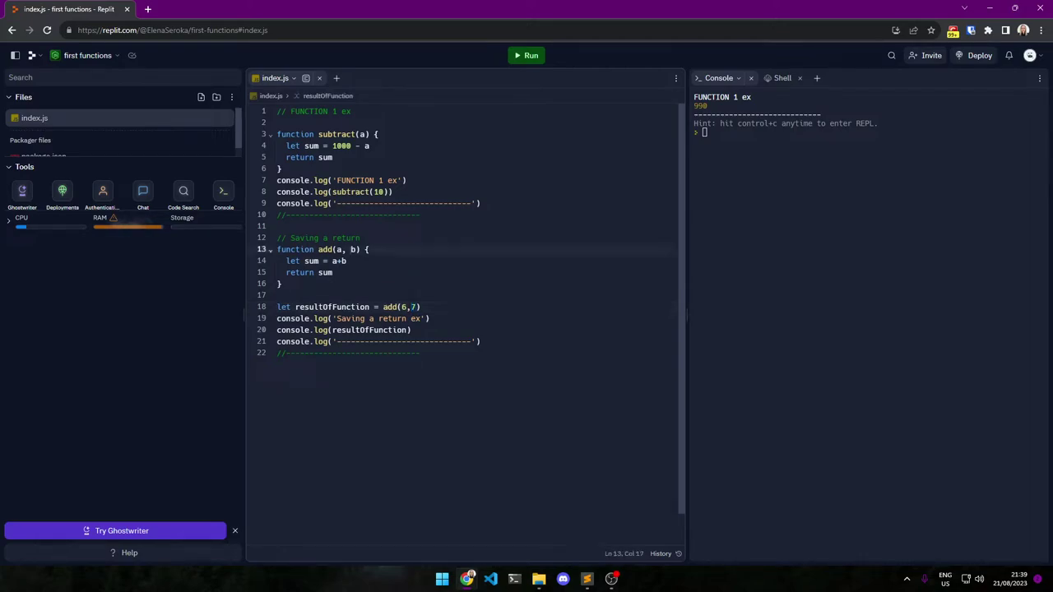
pyautogui.press('Down')
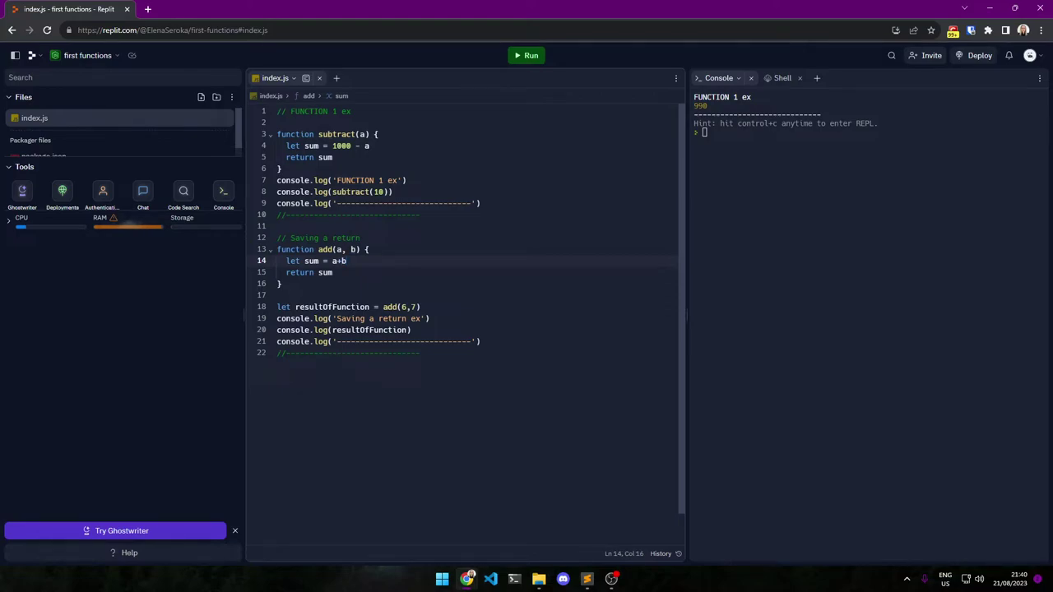
pyautogui.press('BackSpace')
pyautogui.write('6')
pyautogui.press('BackSpace')
pyautogui.write('7')
pyautogui.press('BackSpace')
pyautogui.write('b')
pyautogui.press('Left')
pyautogui.press('Left')
pyautogui.press('BackSpace')
pyautogui.write('a')
pyautogui.scroll(-1, 465, 313)
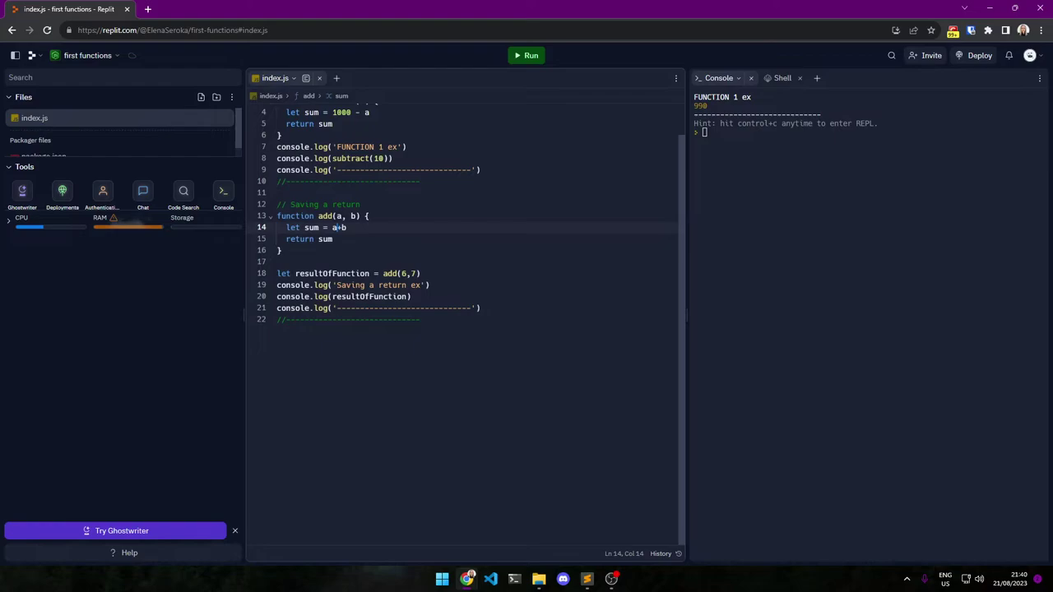
pyautogui.click(416, 273)
pyautogui.press('Home')
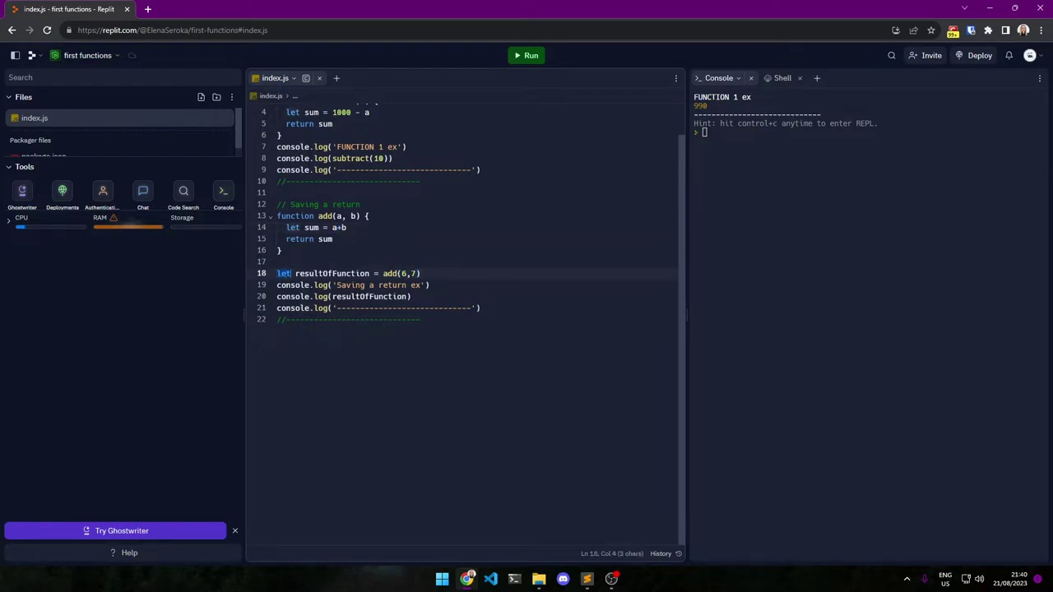
pyautogui.press('Right')
pyautogui.press('Right')
pyautogui.press('Right')
pyautogui.hotkey('ctrl', 'Right')
pyautogui.hotkey('shift', 'Home')
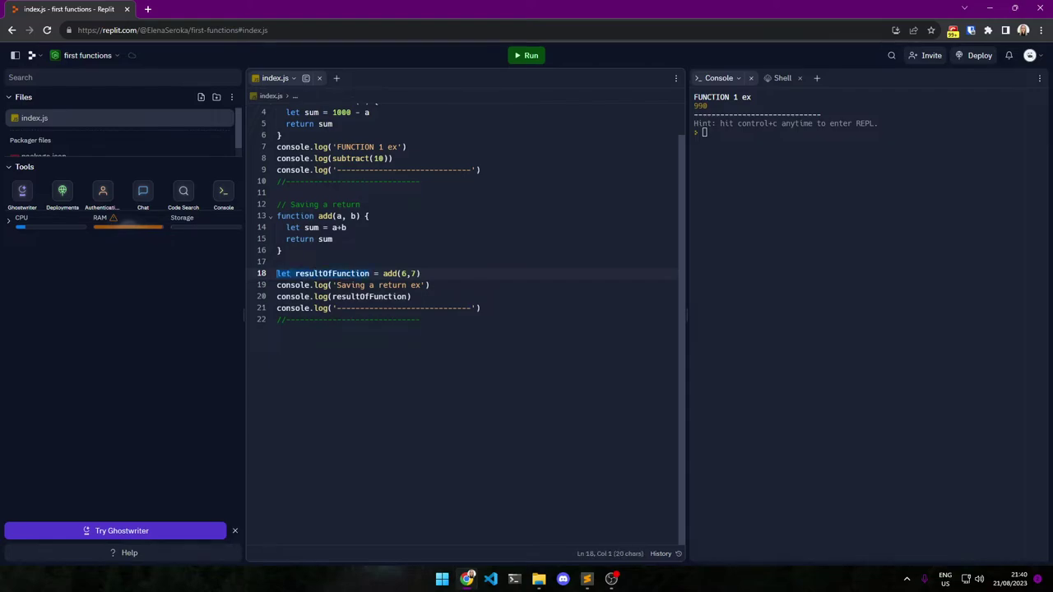
pyautogui.press('Right')
pyautogui.press('Right')
pyautogui.press('Right')
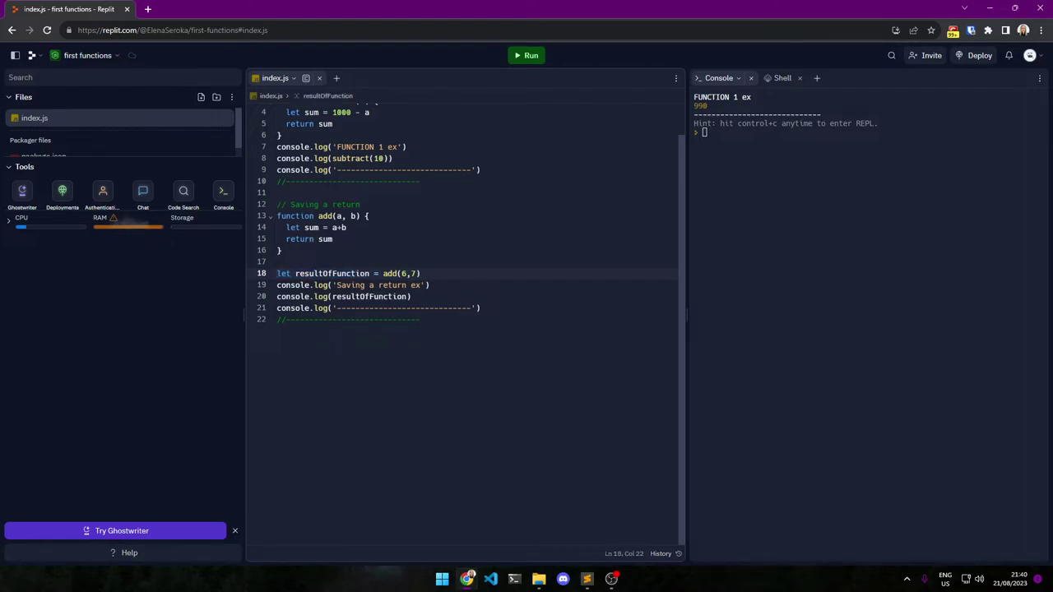
pyautogui.hotkey('shift', 'End')
pyautogui.press('Up')
pyautogui.press('Up')
pyautogui.press('Up')
pyautogui.press('Home')
pyautogui.hotkey('shift', 'End')
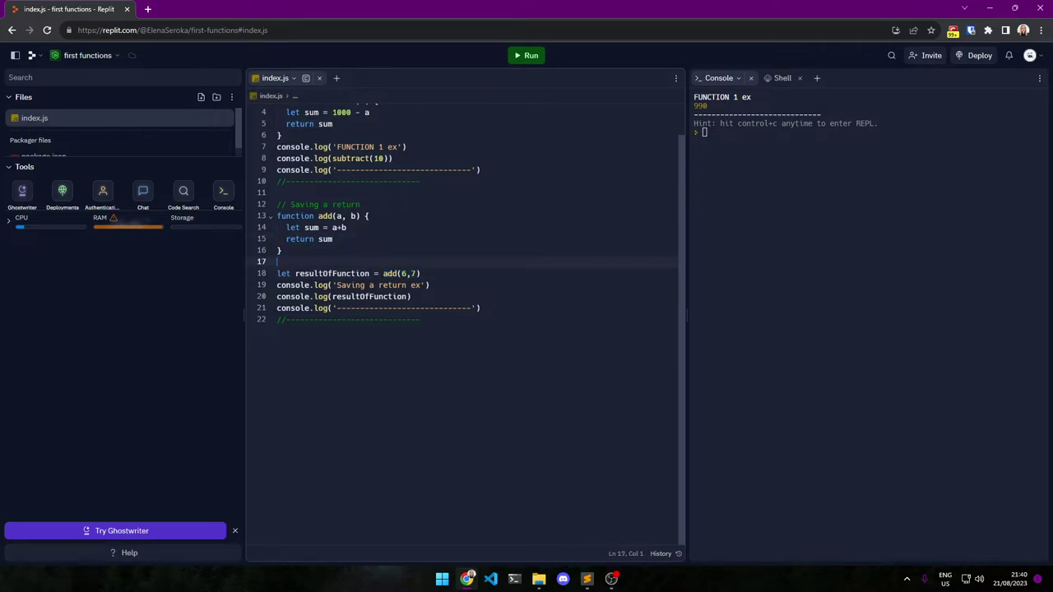
pyautogui.moveTo(296, 215)
pyautogui.mouseDown()
pyautogui.moveTo(304, 215)
pyautogui.moveTo(282, 251)
pyautogui.mouseUp()
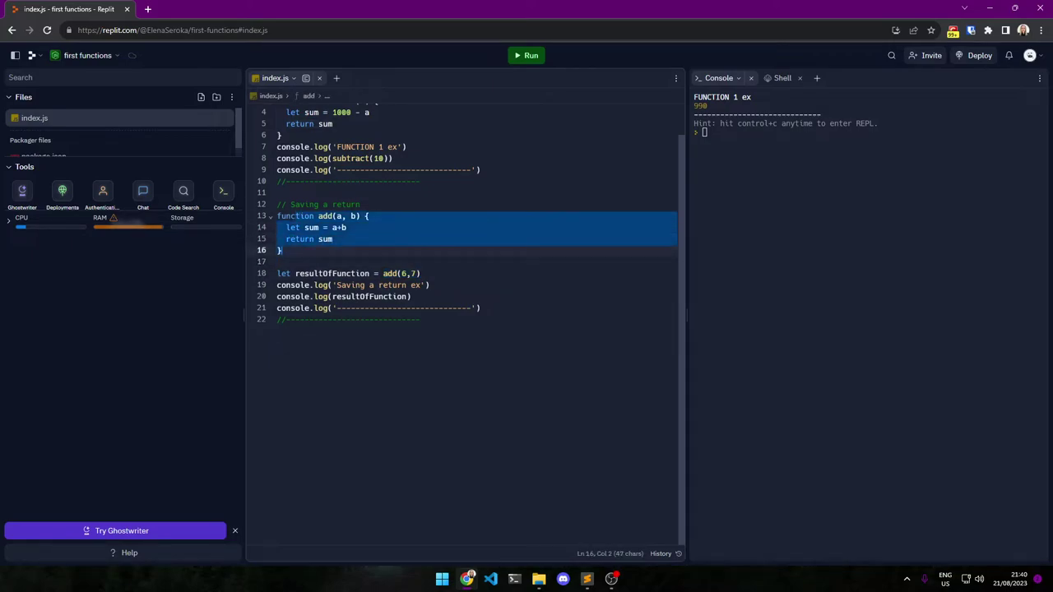
pyautogui.click(382, 274)
pyautogui.moveTo(383, 273); pyautogui.dragTo(420, 273)
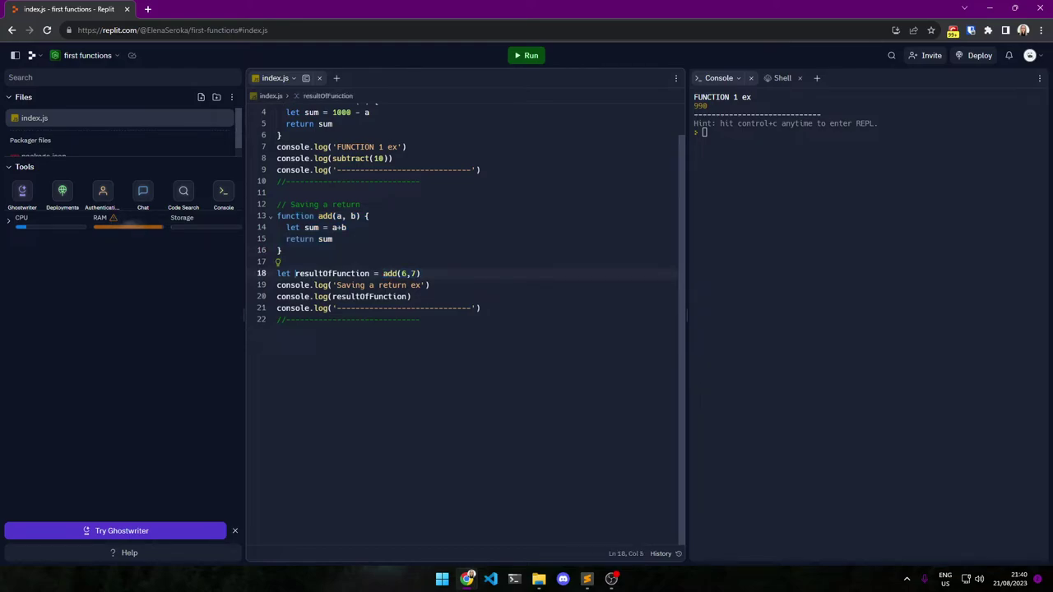
pyautogui.moveTo(292, 273); pyautogui.dragTo(370, 273)
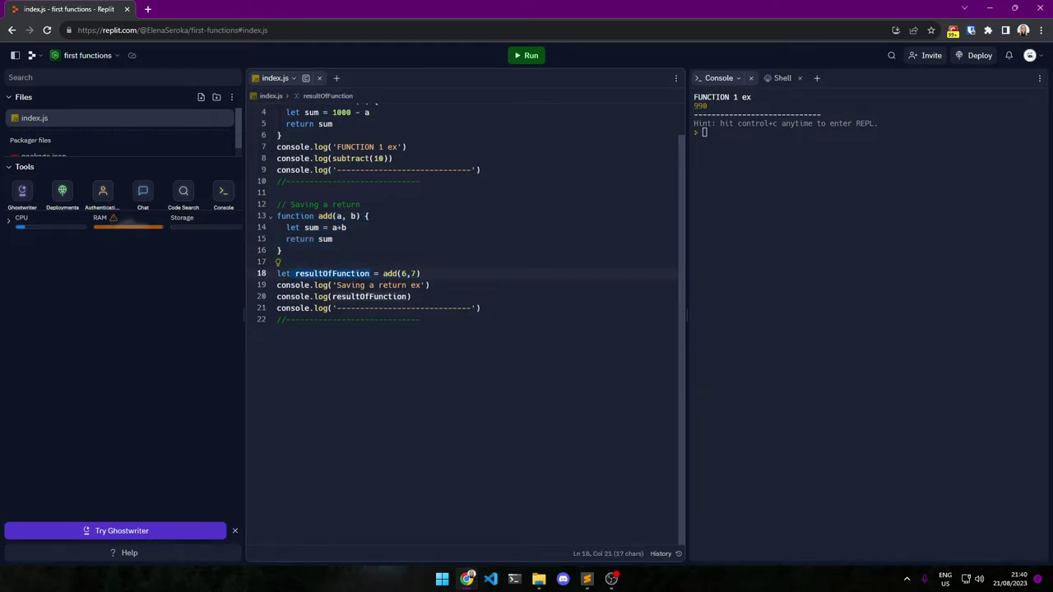
pyautogui.hotkey('ctrl', 'Return')
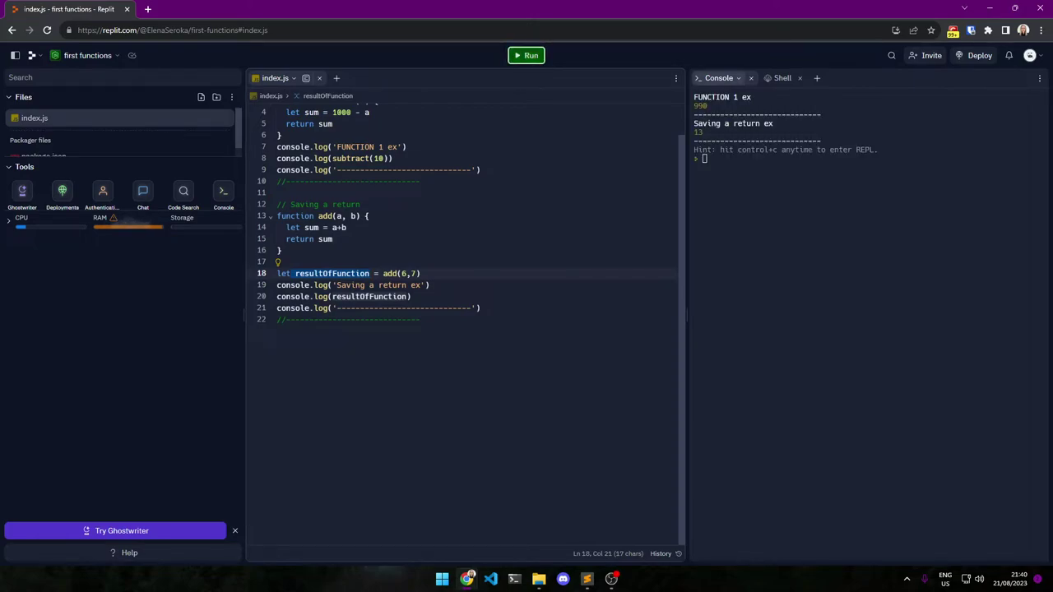
pyautogui.moveTo(701, 124); pyautogui.dragTo(749, 123)
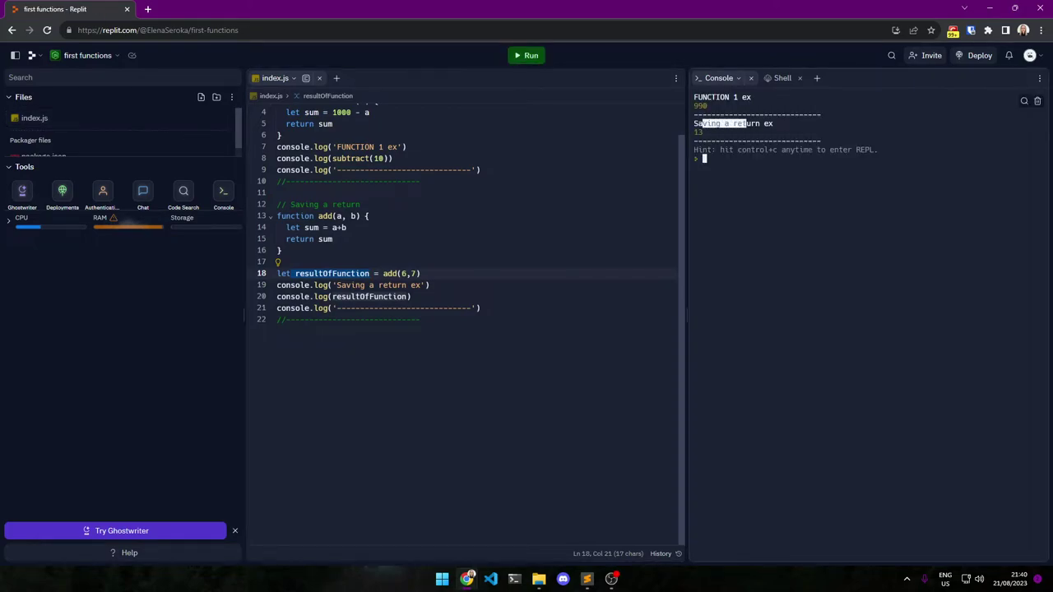
pyautogui.click(749, 123)
pyautogui.click(35, 117)
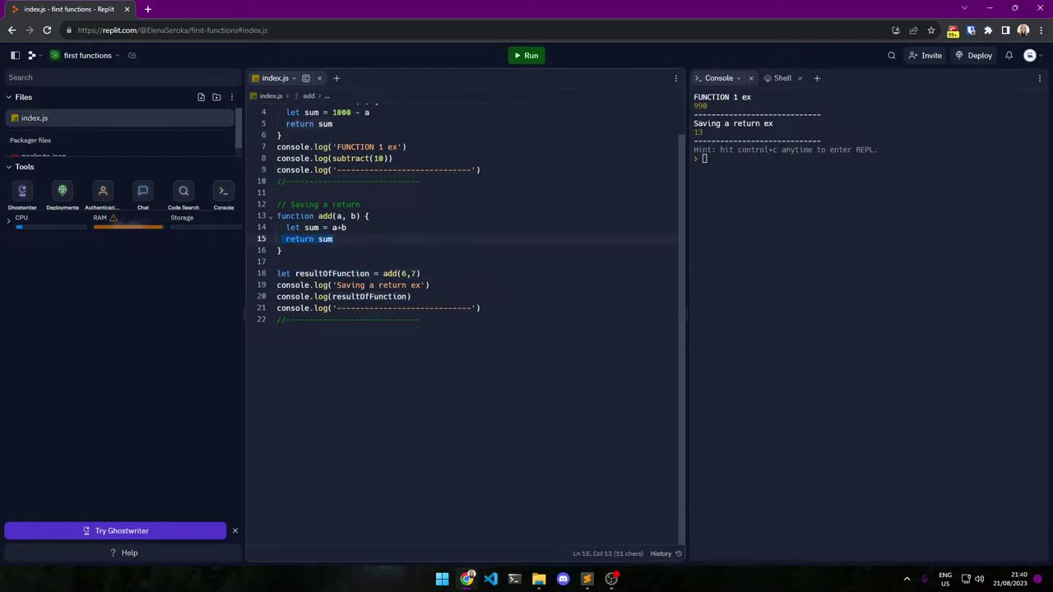
pyautogui.moveTo(295, 273); pyautogui.dragTo(370, 273)
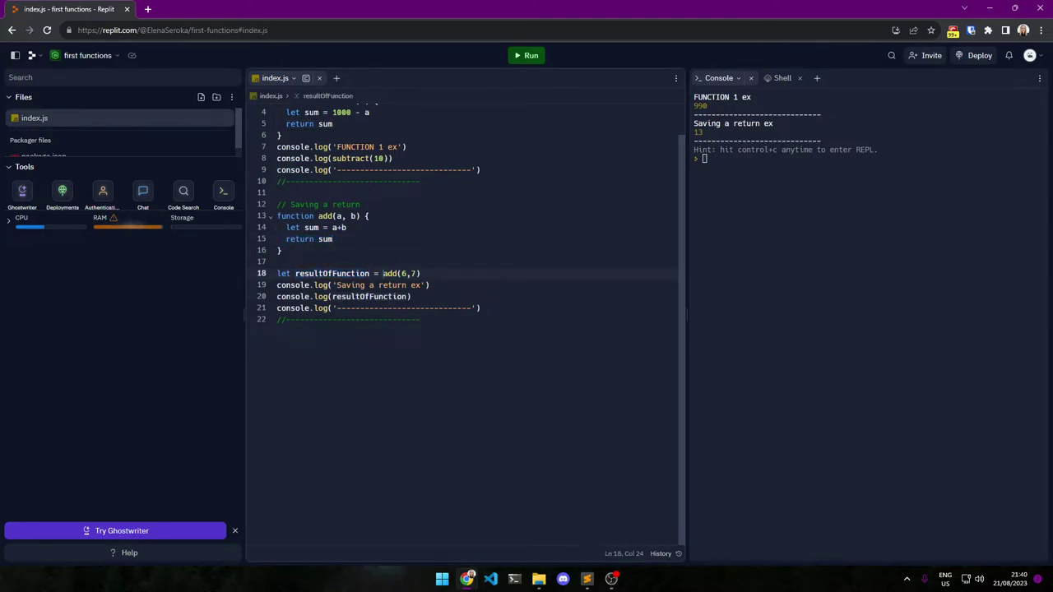
pyautogui.moveTo(383, 274); pyautogui.dragTo(420, 273)
pyautogui.moveTo(282, 250); pyautogui.dragTo(276, 216)
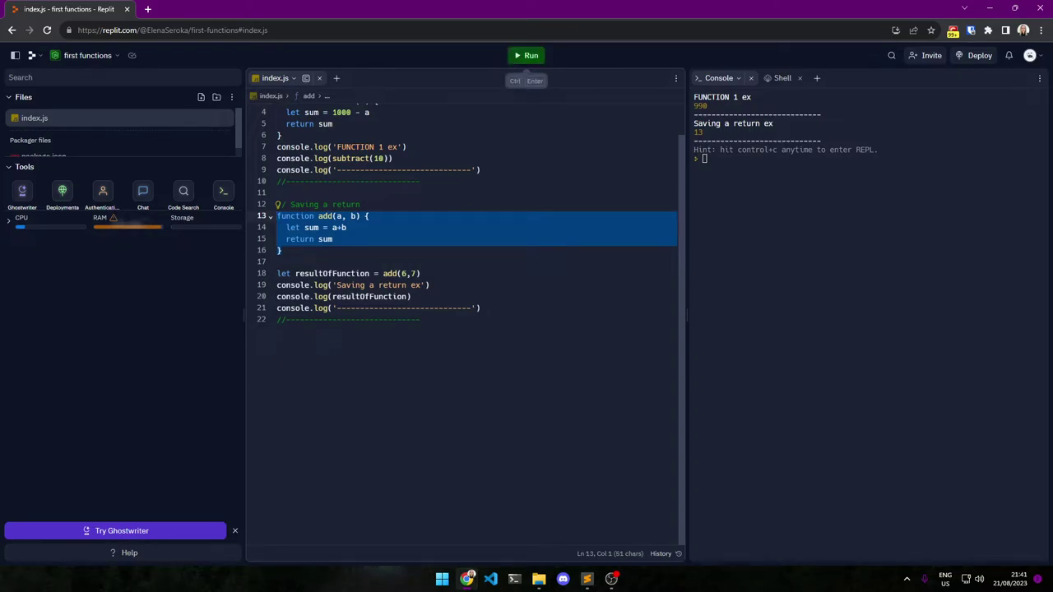
pyautogui.hotkey('alt', 'Tab')
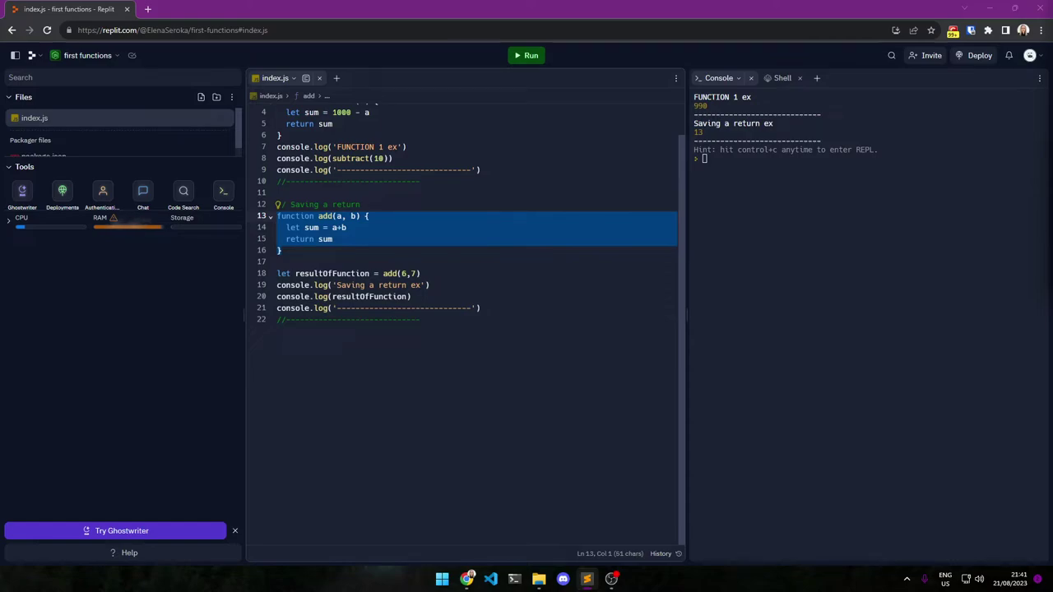
pyautogui.click(420, 273)
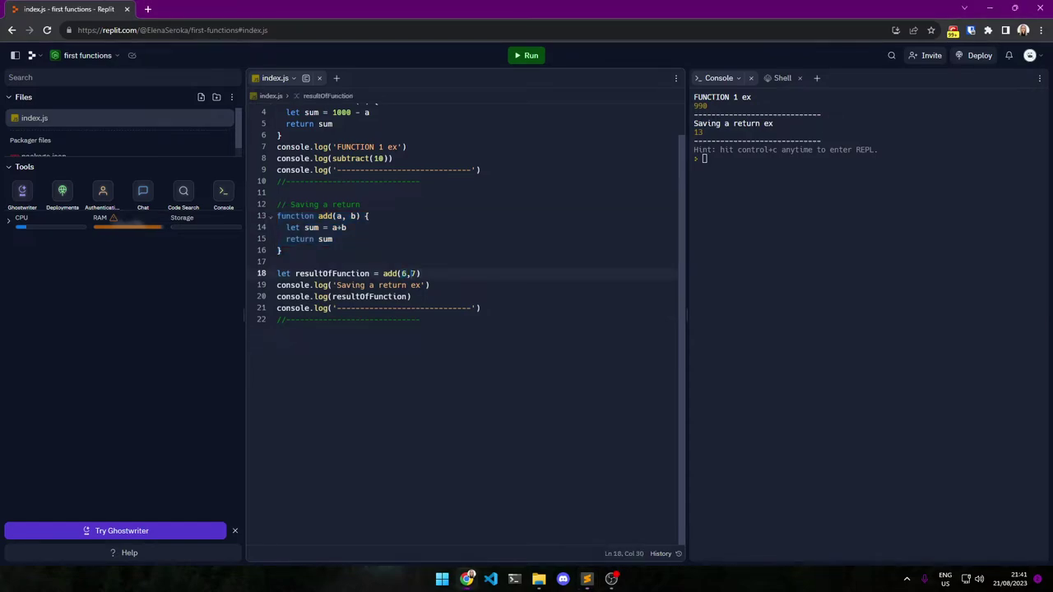
pyautogui.press('End')
pyautogui.moveTo(403, 273)
pyautogui.mouseDown()
pyautogui.moveTo(418, 273)
pyautogui.moveTo(398, 273)
pyautogui.mouseUp()
pyautogui.moveTo(402, 273); pyautogui.dragTo(418, 274)
pyautogui.press('Up')
pyautogui.press('Up')
pyautogui.press('Up')
pyautogui.hotkey('shift', 'Up')
pyautogui.hotkey('shift', 'Up')
pyautogui.hotkey('shift', 'Home')
pyautogui.click(366, 216)
pyautogui.moveTo(401, 274); pyautogui.dragTo(410, 273)
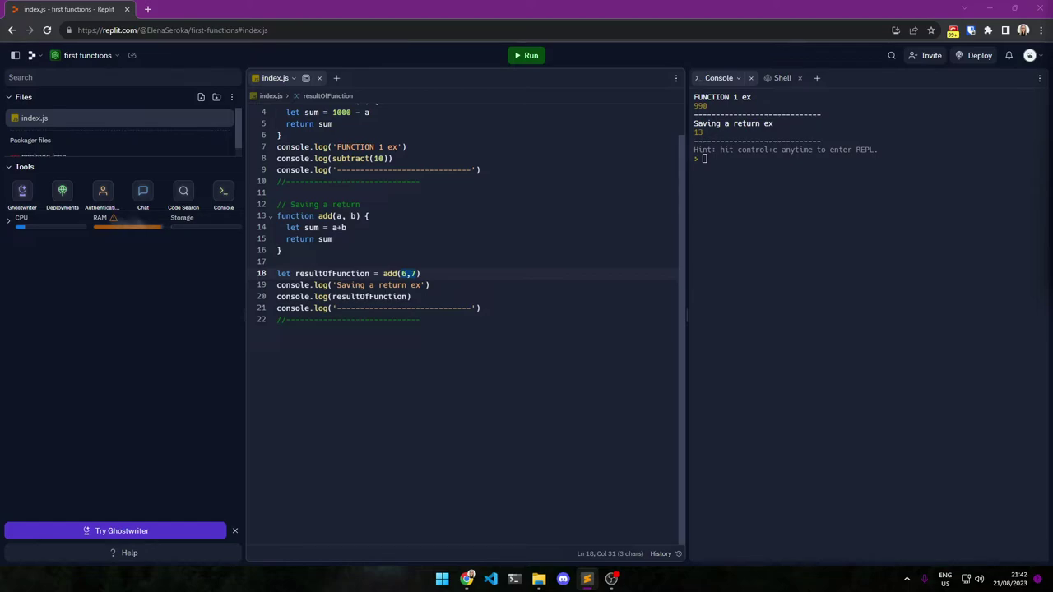
# - Paste the divide function and its two logged calls after line 22
pyautogui.click(421, 319)
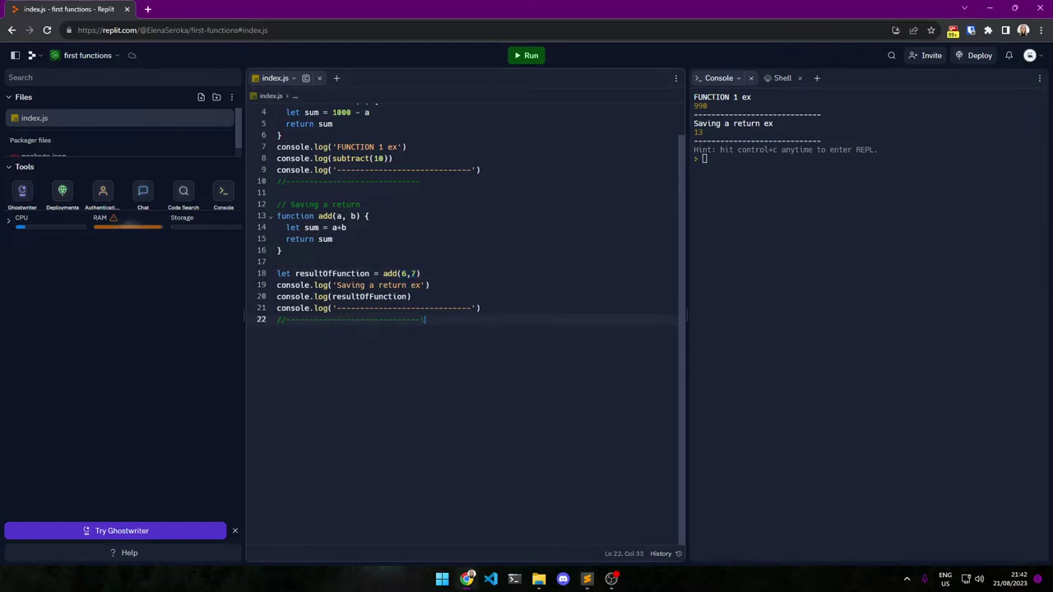
pyautogui.press('Return')
pyautogui.press('Return')
pyautogui.hotkey('ctrl', 'v')
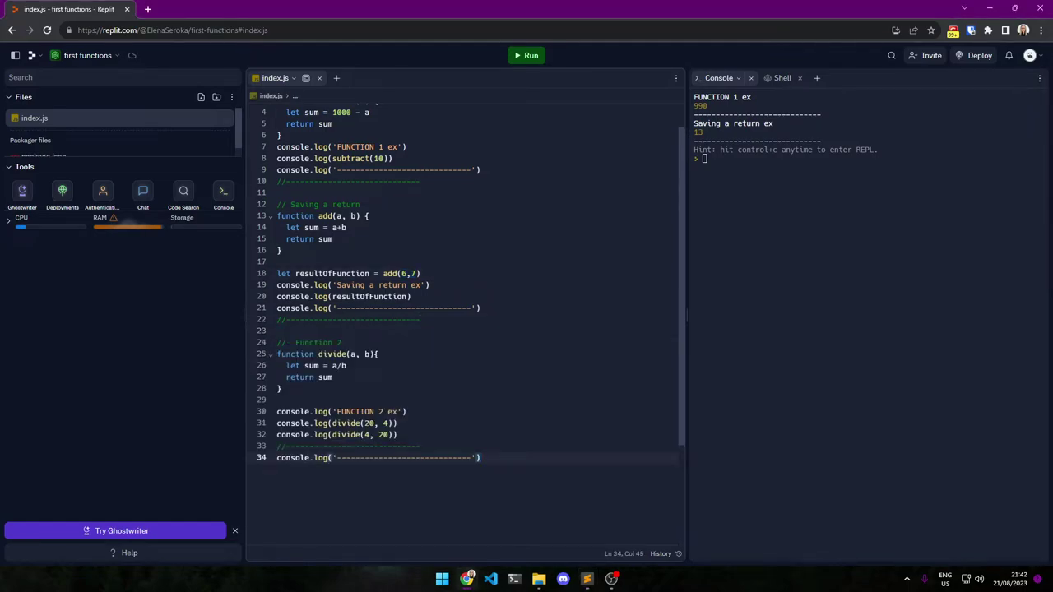
pyautogui.scroll(-3, 465, 329)
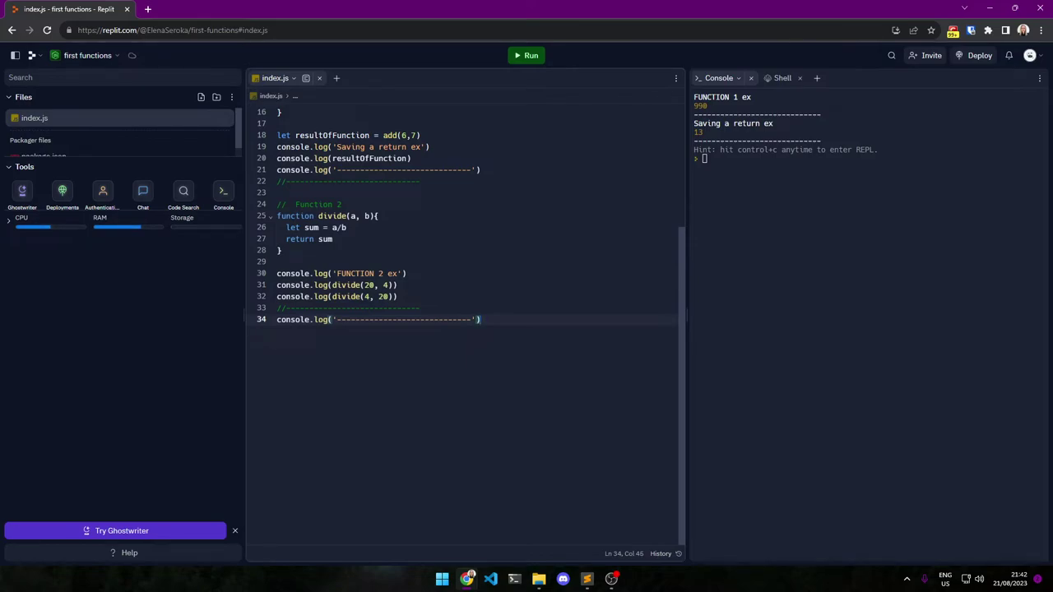
# - Walk through the pasted divide function's a/b line, parameters and logged divide call
pyautogui.moveTo(346, 227); pyautogui.dragTo(286, 227)
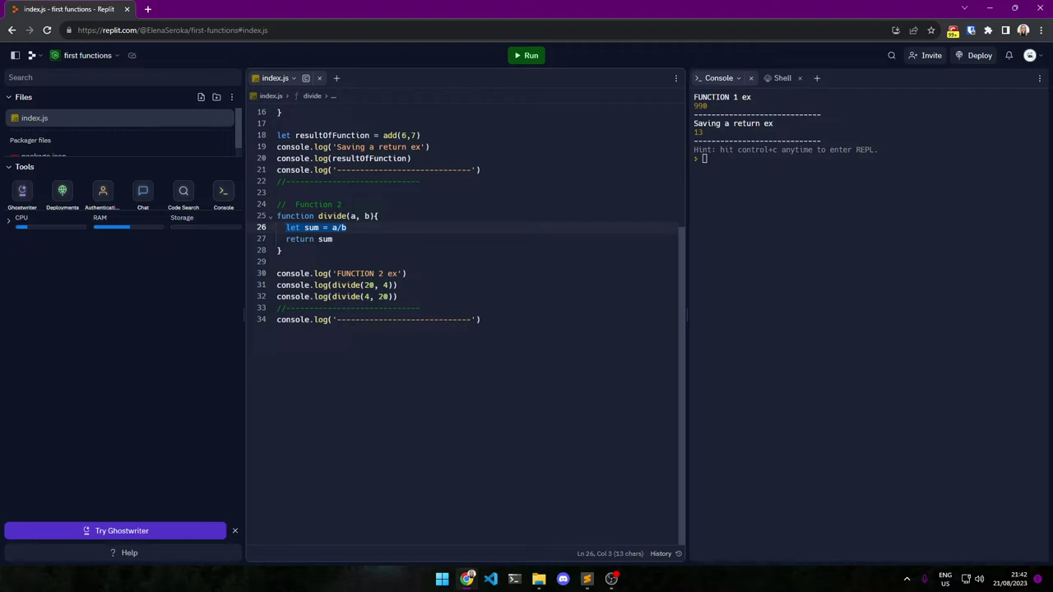
pyautogui.press('Down')
pyautogui.press('Down')
pyautogui.press('Down')
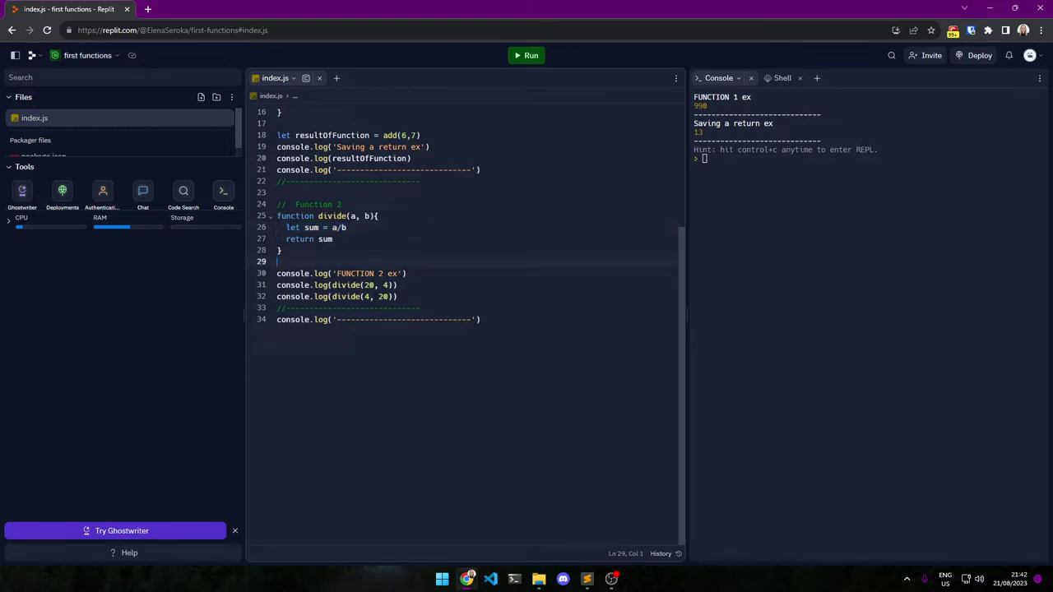
pyautogui.doubleClick(347, 285)
pyautogui.press('Home')
pyautogui.hotkey('ctrl', 'shift', 'Right')
pyautogui.hotkey('ctrl', 'shift', 'Right')
pyautogui.hotkey('ctrl', 'shift', 'Right')
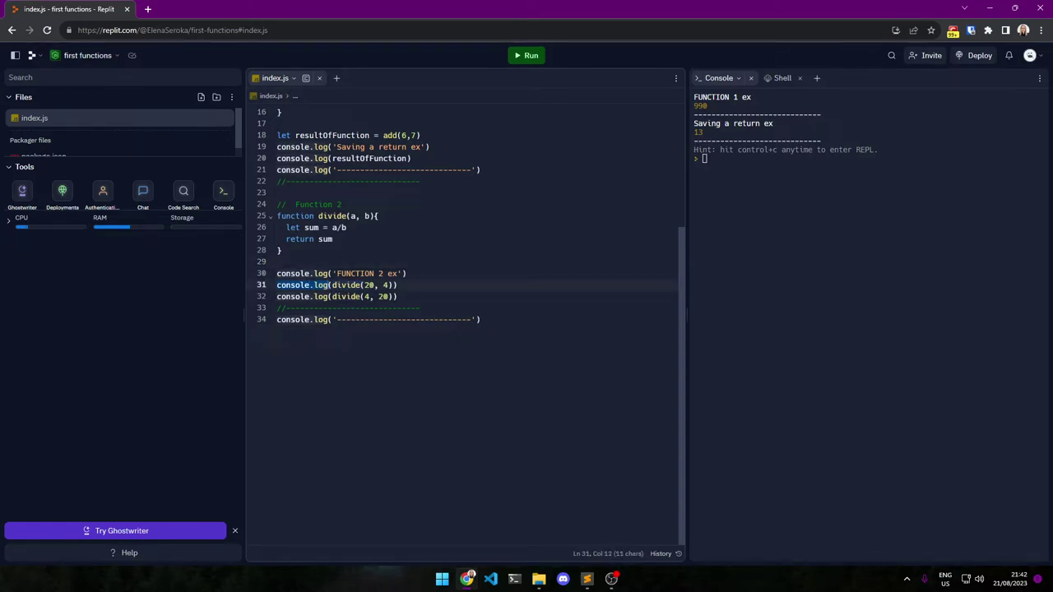
pyautogui.click(337, 308)
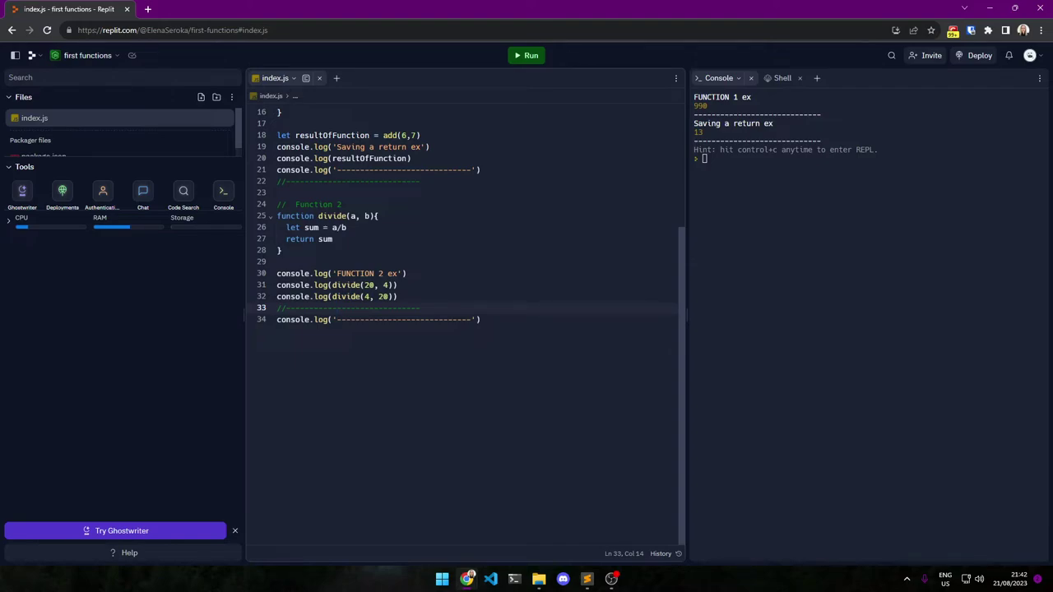
pyautogui.doubleClick(353, 215)
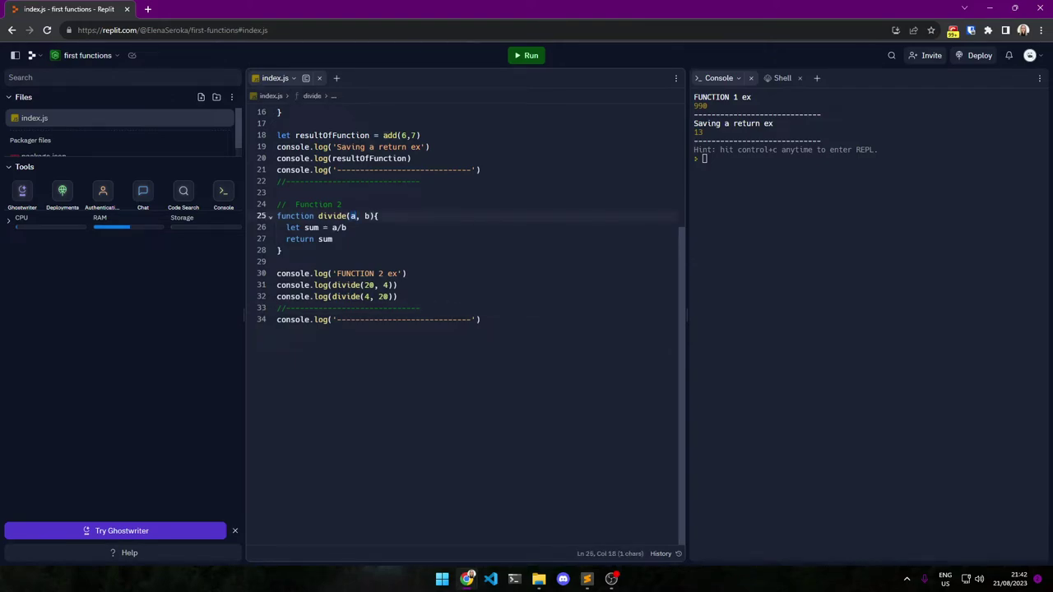
pyautogui.doubleClick(368, 216)
# - Temporarily rewrite the division with example numbers, restore a/b, and run to print 5 and 0.2
pyautogui.doubleClick(335, 228)
pyautogui.write('20')
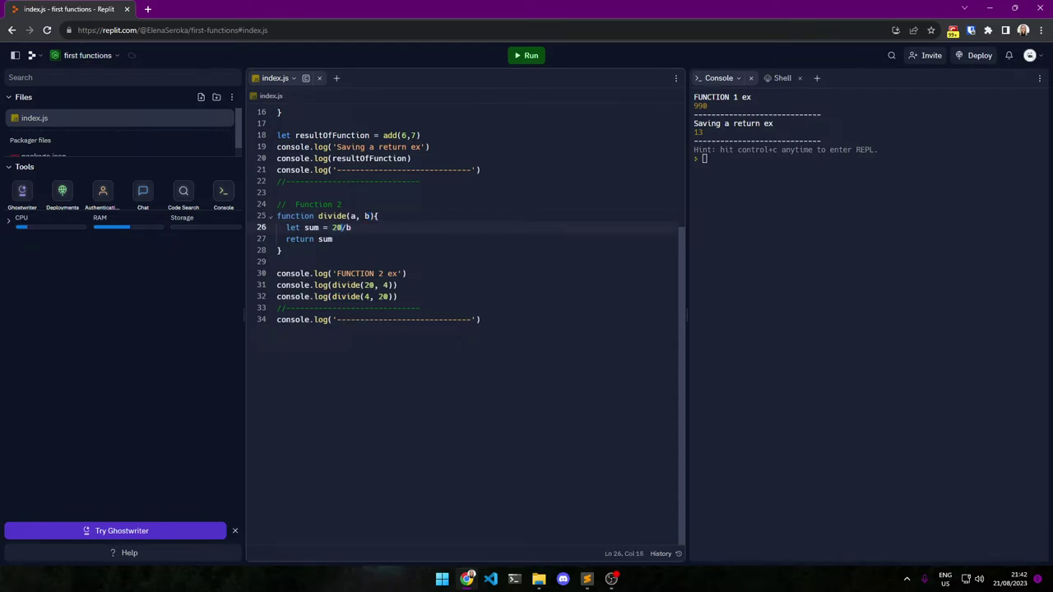
pyautogui.write('4')
pyautogui.press('BackSpace')
pyautogui.press('Left')
pyautogui.press('BackSpace')
pyautogui.press('BackSpace')
pyautogui.write('4/2')
pyautogui.write('0')
pyautogui.press('BackSpace')
pyautogui.press('BackSpace')
pyautogui.press('Left')
pyautogui.press('BackSpace')
pyautogui.write('20')
pyautogui.press('Right')
pyautogui.write('5')
pyautogui.press('Left')
pyautogui.press('Left')
pyautogui.press('BackSpace')
pyautogui.press('BackSpace')
pyautogui.write('a')
pyautogui.hotkey('ctrl', 'Return')
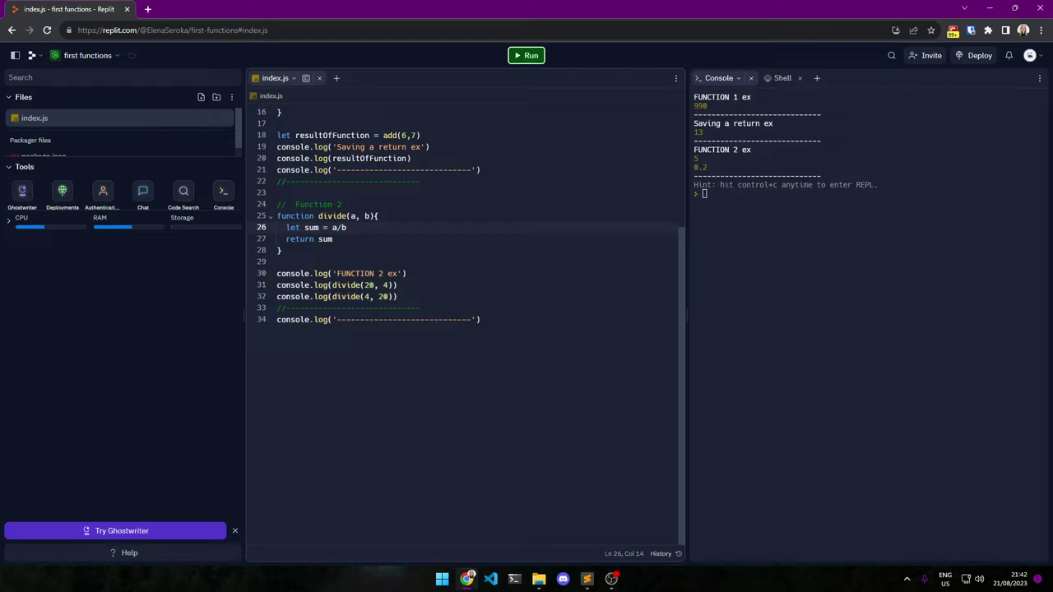
# - Match the console.log('FUNCTION 2 ex') line to its console output and the 0.2 result
pyautogui.moveTo(701, 150); pyautogui.dragTo(751, 150)
pyautogui.click(323, 204)
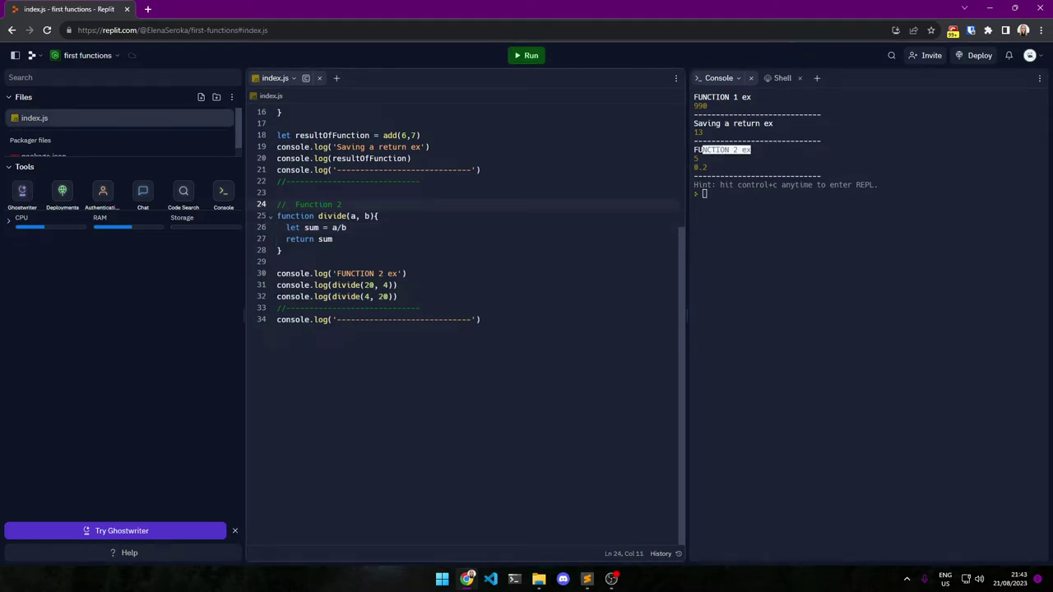
pyautogui.moveTo(407, 273); pyautogui.dragTo(276, 273)
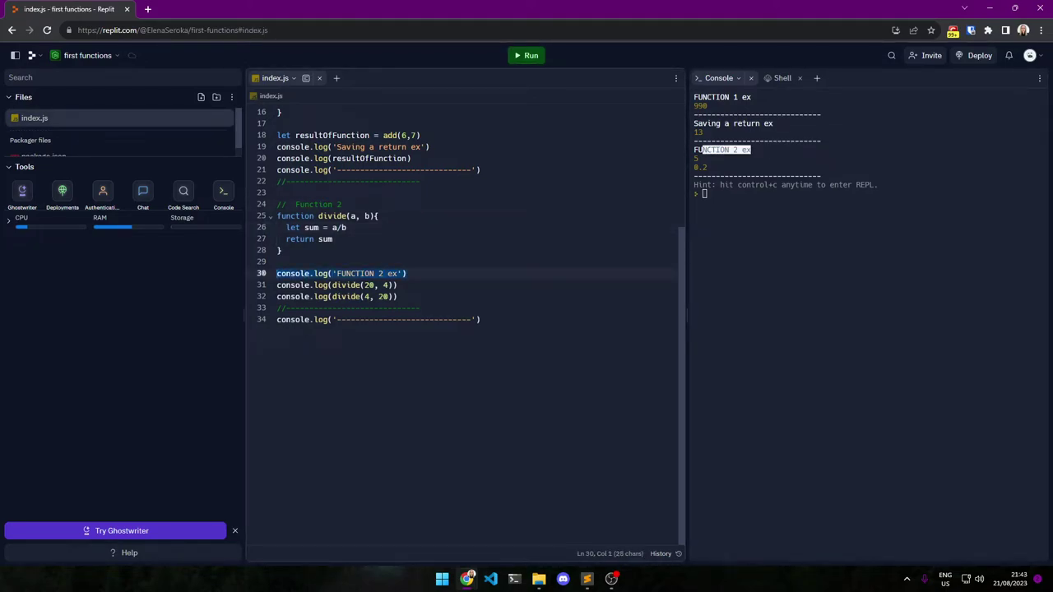
pyautogui.moveTo(758, 149); pyautogui.dragTo(694, 150)
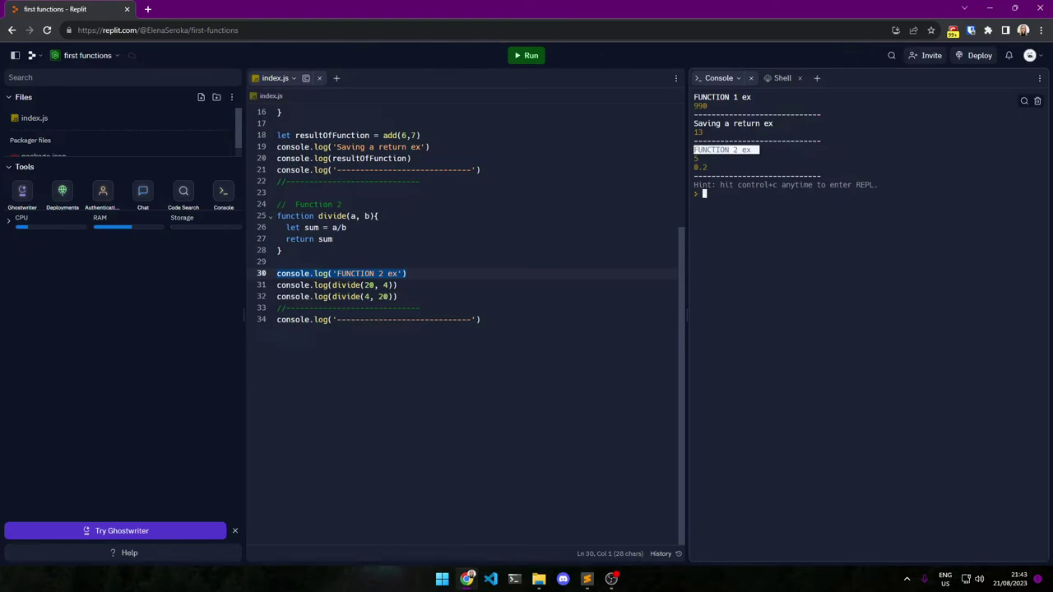
pyautogui.click(420, 307)
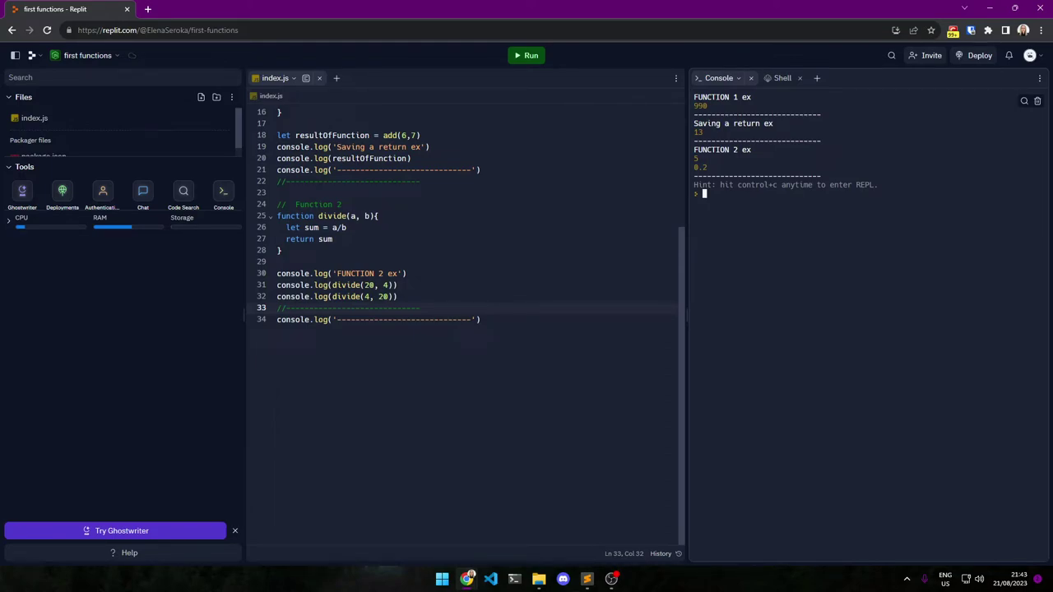
pyautogui.moveTo(707, 167); pyautogui.dragTo(694, 167)
# - Add blank lines after line 34 at the end of index.js
pyautogui.click(34, 117)
pyautogui.hotkey('alt', 'Tab')
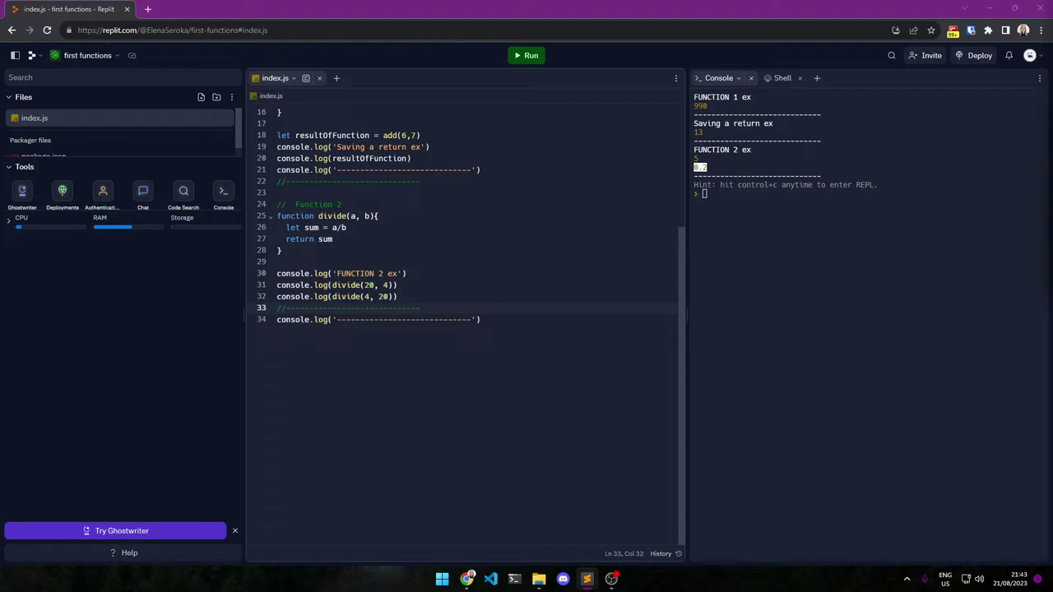
pyautogui.hotkey('alt', 'Tab')
pyautogui.hotkey('ctrl', 'End')
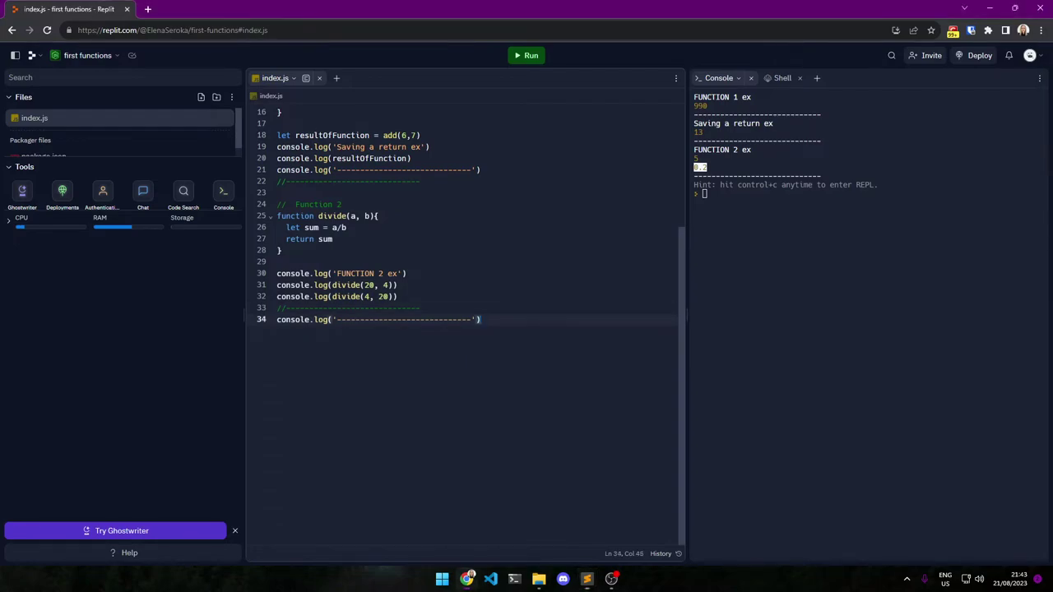
pyautogui.press('Return')
pyautogui.press('Return')
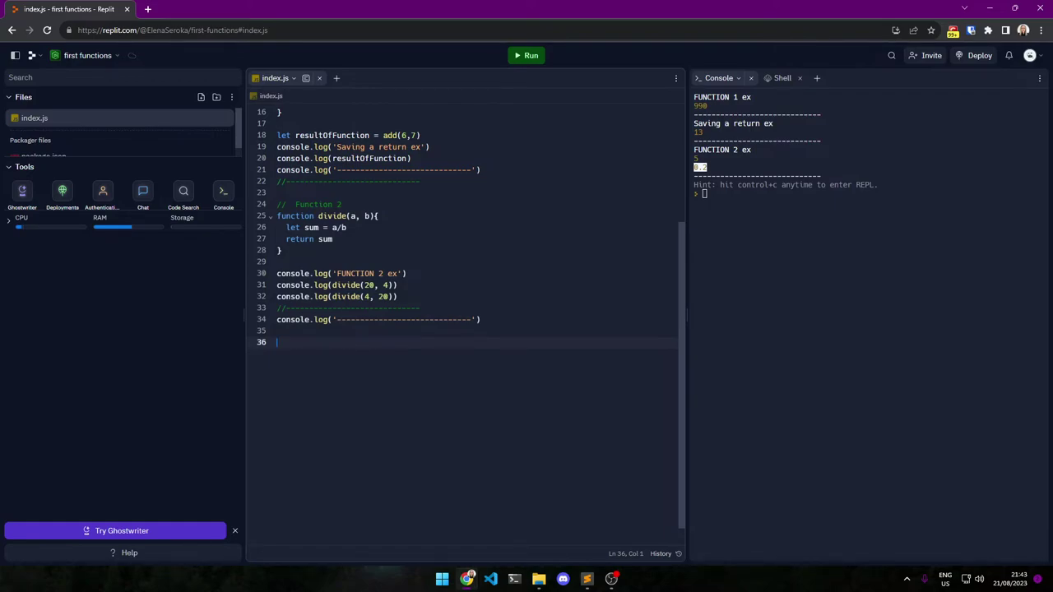
# - Remove stray blank lines, then paste the Function 3 divideWithIf example on line 35
pyautogui.press('Up')
pyautogui.press('Up')
pyautogui.press('Up')
pyautogui.press('End')
pyautogui.press('Return')
pyautogui.press('Return')
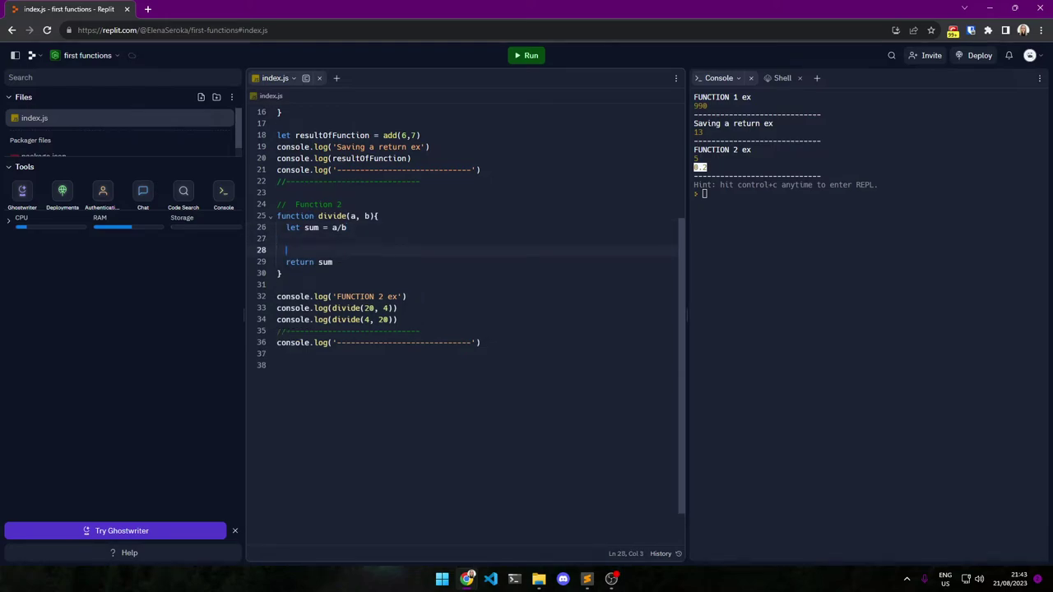
pyautogui.press('BackSpace')
pyautogui.press('BackSpace')
pyautogui.press('BackSpace')
pyautogui.press('Down')
pyautogui.press('Down')
pyautogui.press('Down')
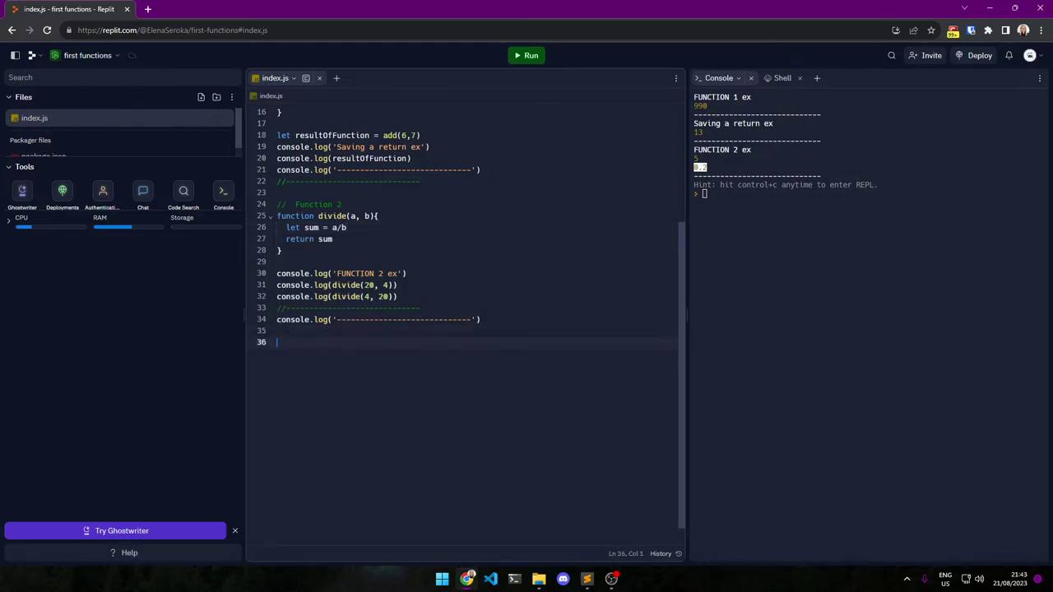
pyautogui.write('//  Function 3 example function divideWithIf(a, b){   let sum = a/b     if (sum > 10){       console.log("The result is bigger than 10! This log is from inside a function!")     }   return sum }')
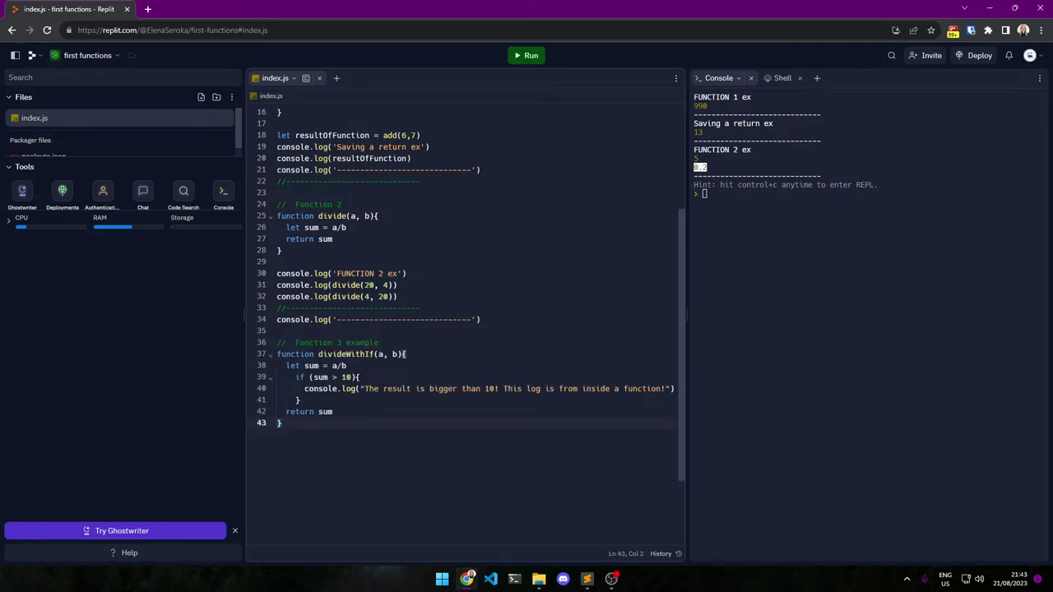
# - Select divideWithIf's let sum = a/b line, then add a blank line below the function
pyautogui.click(350, 354)
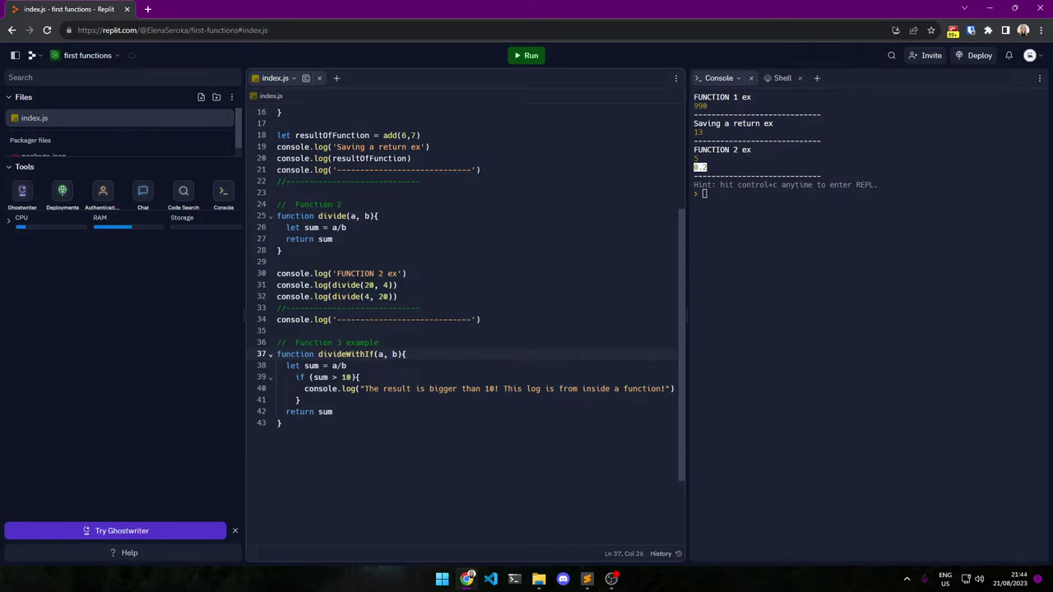
pyautogui.press('Down')
pyautogui.press('Home')
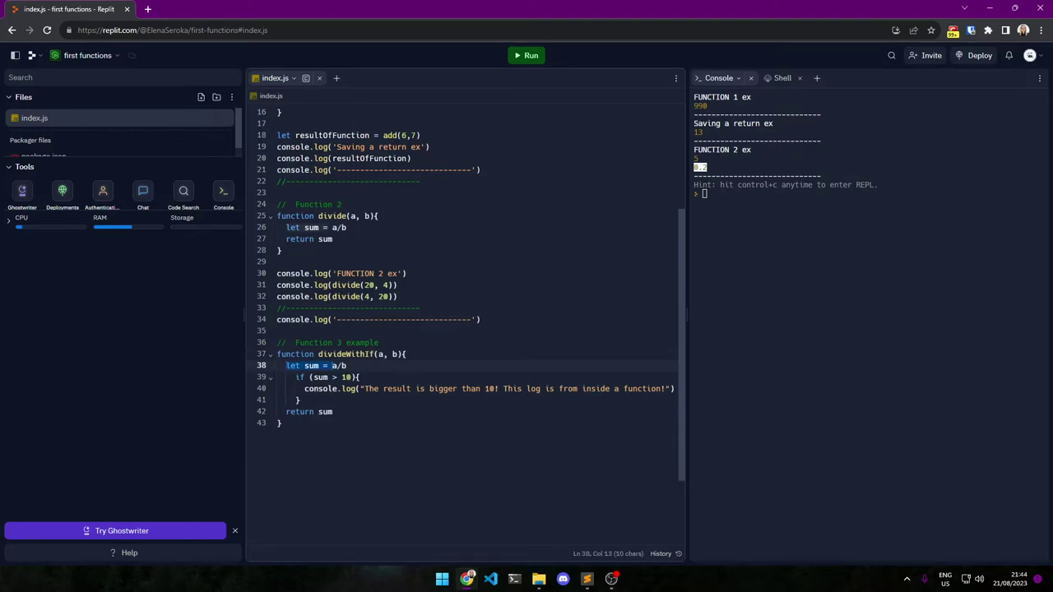
pyautogui.hotkey('shift', 'End')
pyautogui.hotkey('alt', 'Tab')
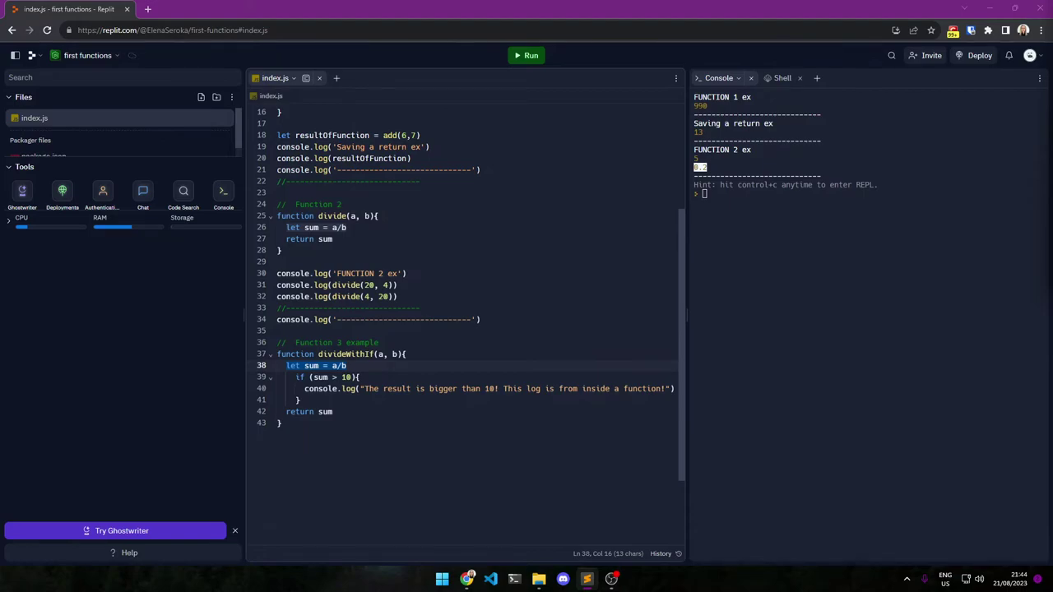
pyautogui.hotkey('alt', 'Tab')
pyautogui.hotkey('ctrl', 'End')
pyautogui.press('Return')
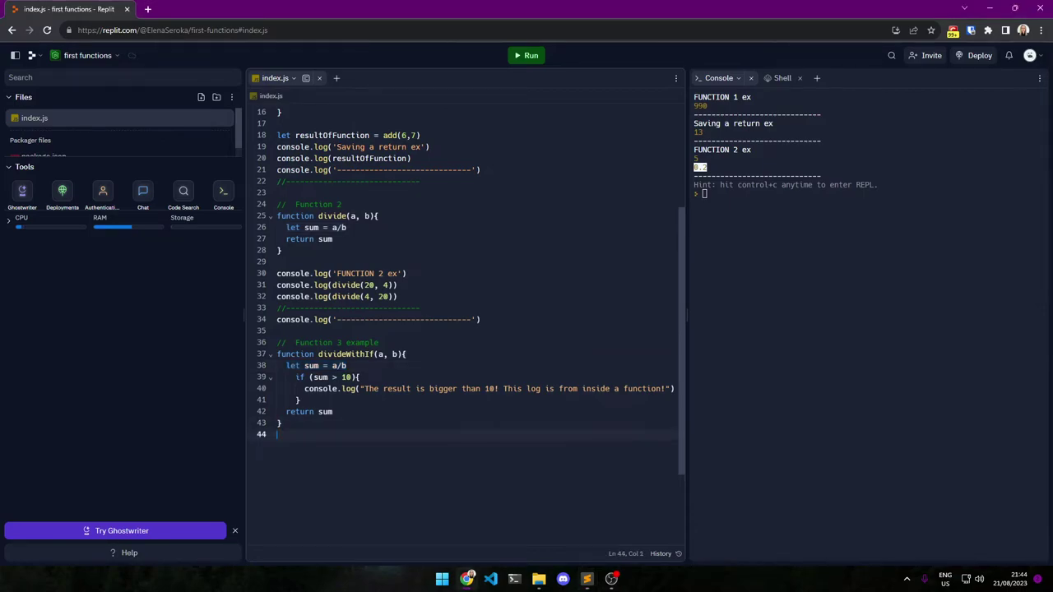
# - Paste console.log(divideWithIf(200, 4)) on line 45 below the function
pyautogui.press('Return')
pyautogui.write('//-----------------------------')
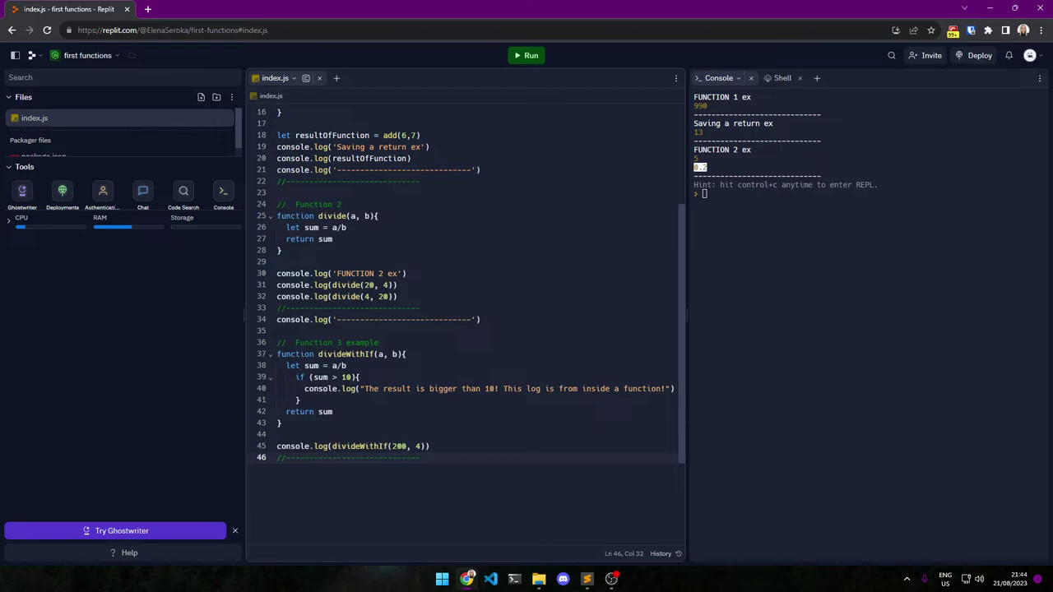
pyautogui.click(346, 446)
pyautogui.moveTo(333, 446); pyautogui.dragTo(399, 446)
pyautogui.click(399, 446)
pyautogui.doubleClick(399, 446)
# - Replace a/b on line 38 with the hard-coded 200/4
pyautogui.doubleClick(381, 354)
pyautogui.click(338, 366)
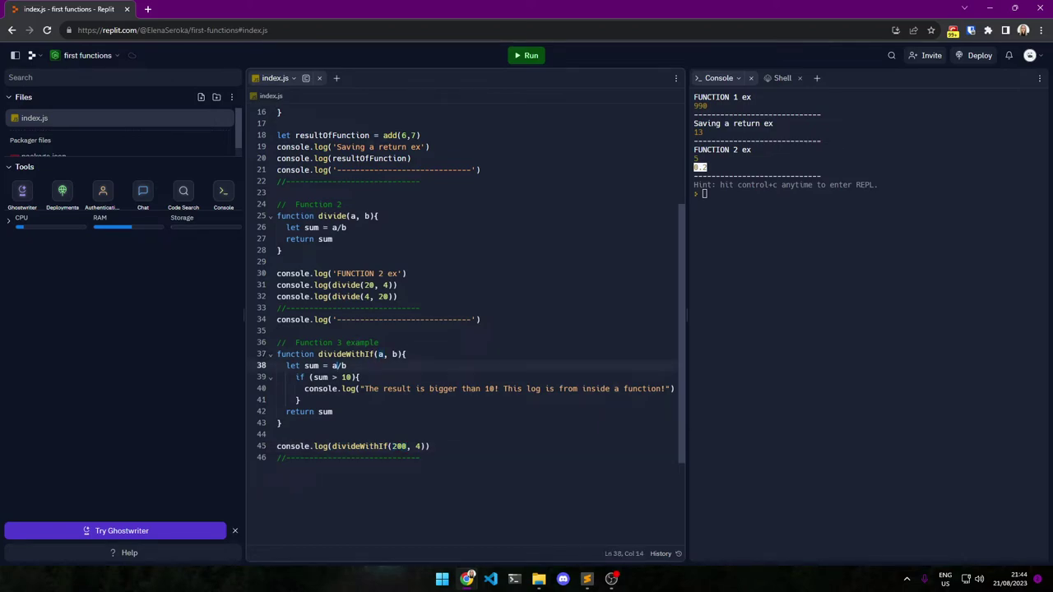
pyautogui.press('BackSpace')
pyautogui.write('200')
pyautogui.click(422, 446)
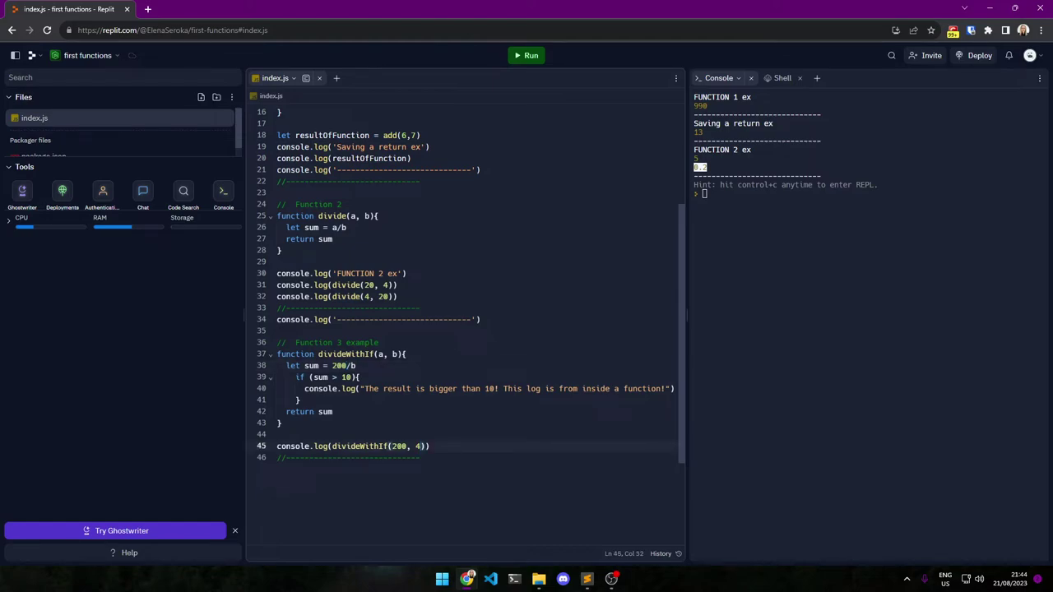
pyautogui.click(355, 365)
pyautogui.press('BackSpace')
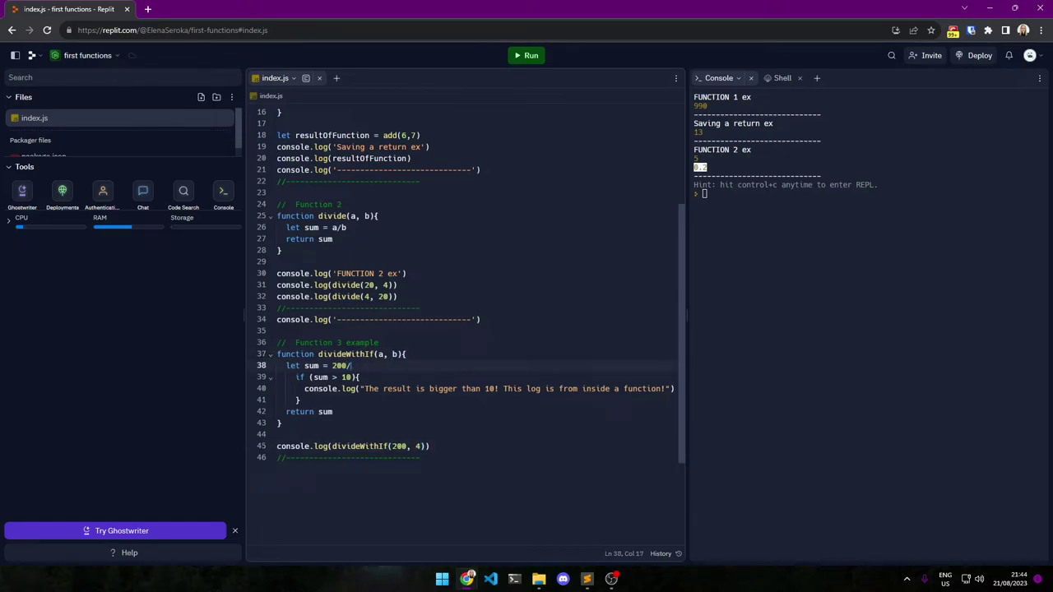
pyautogui.write('4')
# - Review the if block: the sum variable, its condition and the logged message
pyautogui.moveTo(332, 376); pyautogui.dragTo(411, 400)
pyautogui.click(333, 377)
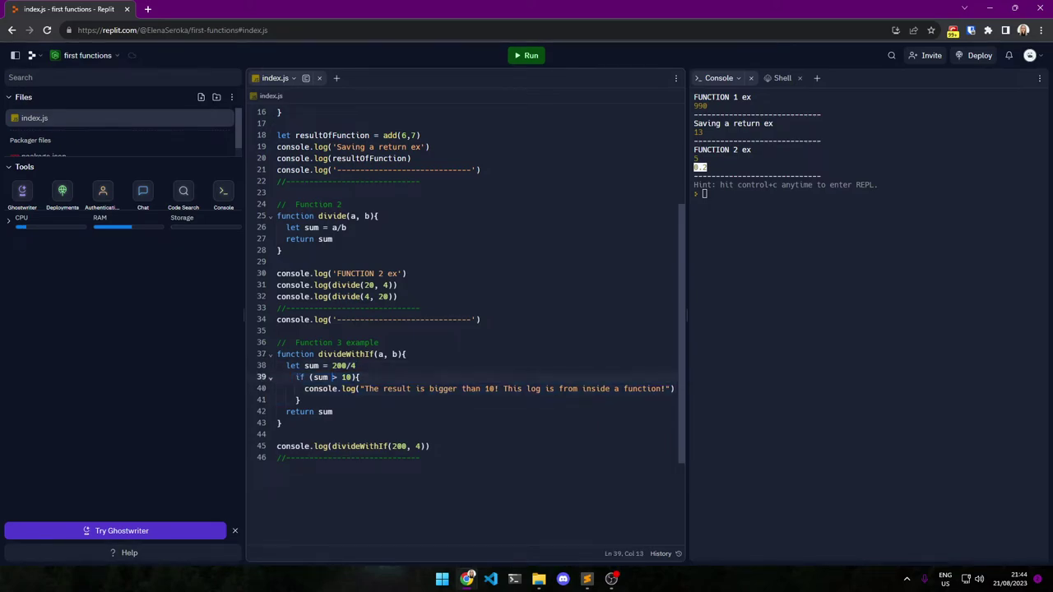
pyautogui.moveTo(310, 366); pyautogui.dragTo(319, 365)
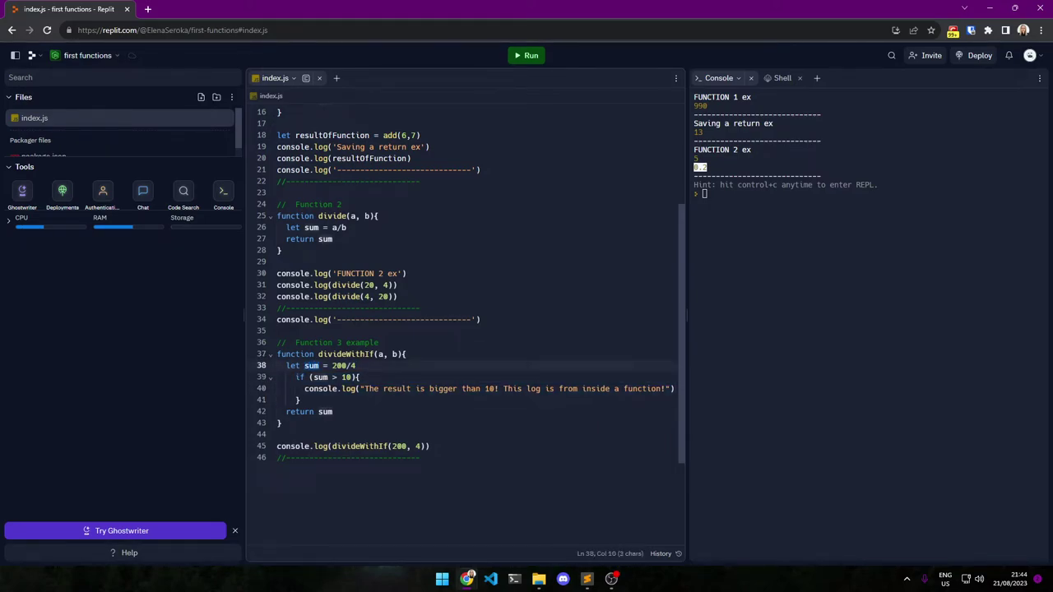
pyautogui.press('Down')
pyautogui.press('Right')
pyautogui.press('Right')
pyautogui.press('Right')
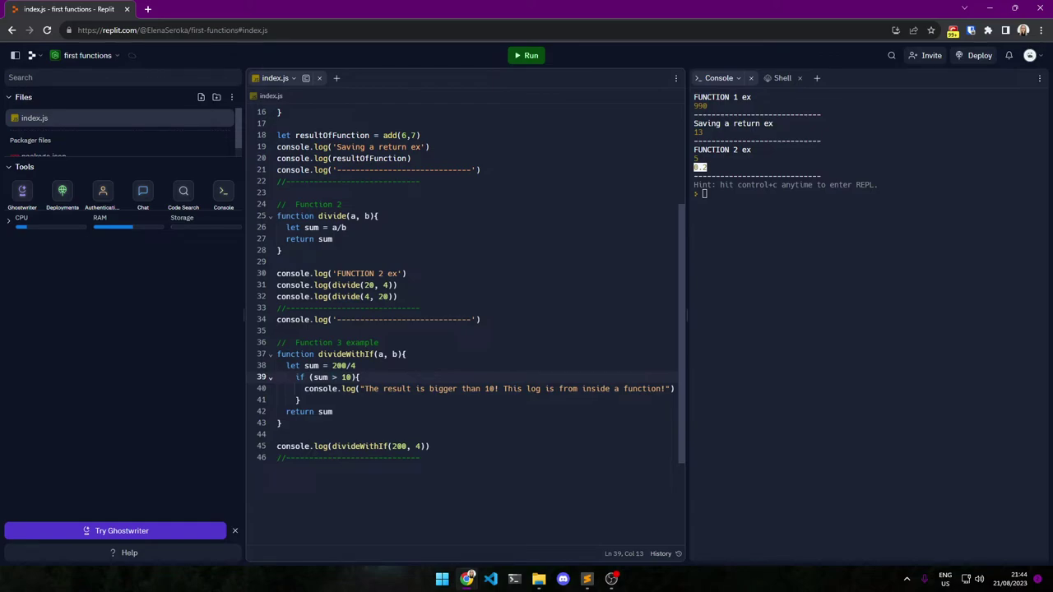
pyautogui.moveTo(305, 389); pyautogui.dragTo(620, 388)
pyautogui.click(431, 446)
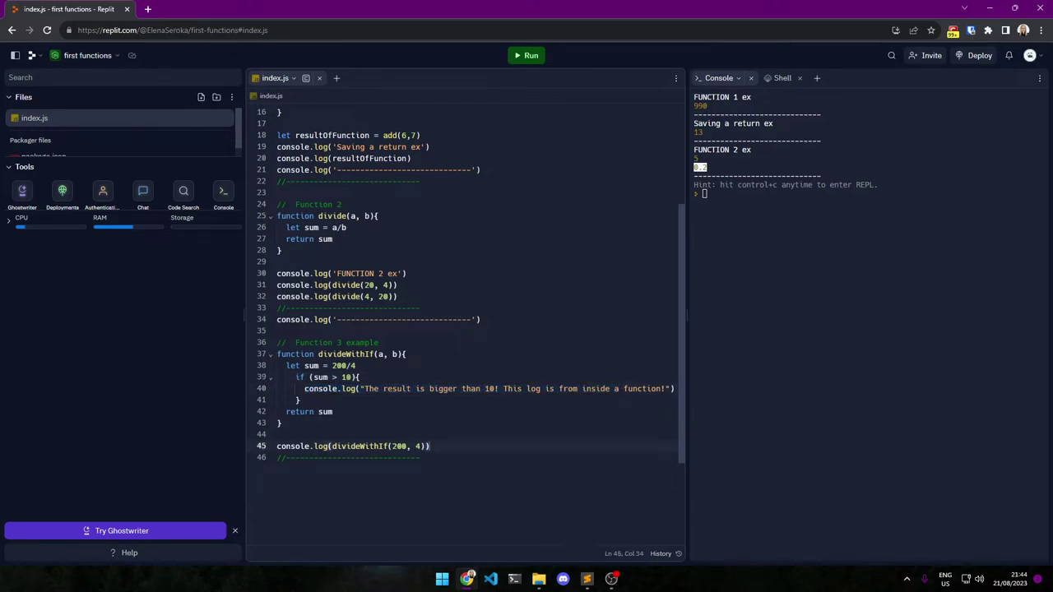
pyautogui.click(738, 78)
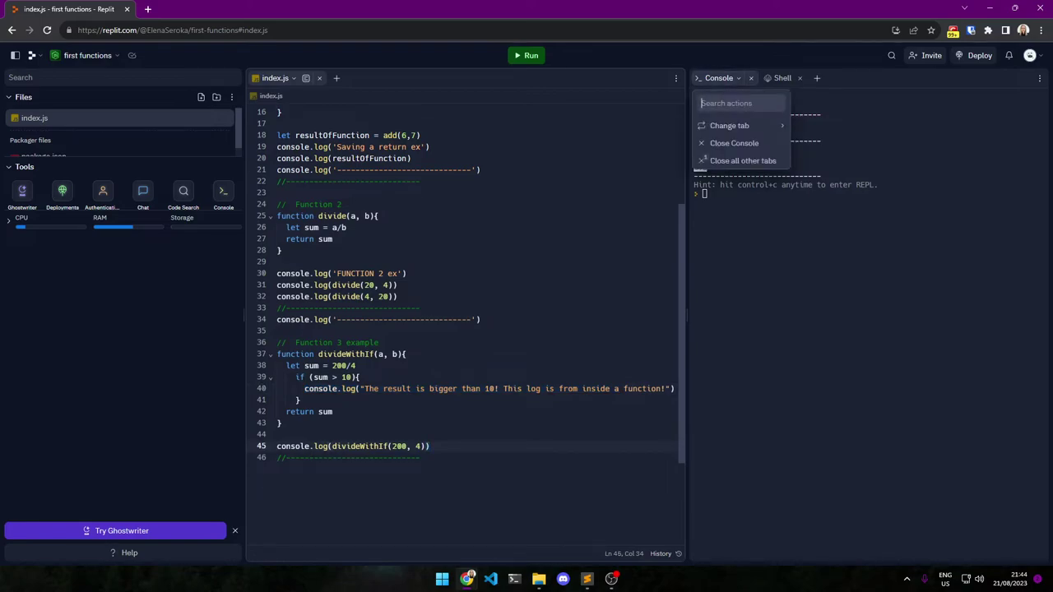
pyautogui.press('Escape')
pyautogui.hotkey('ctrl', 'Return')
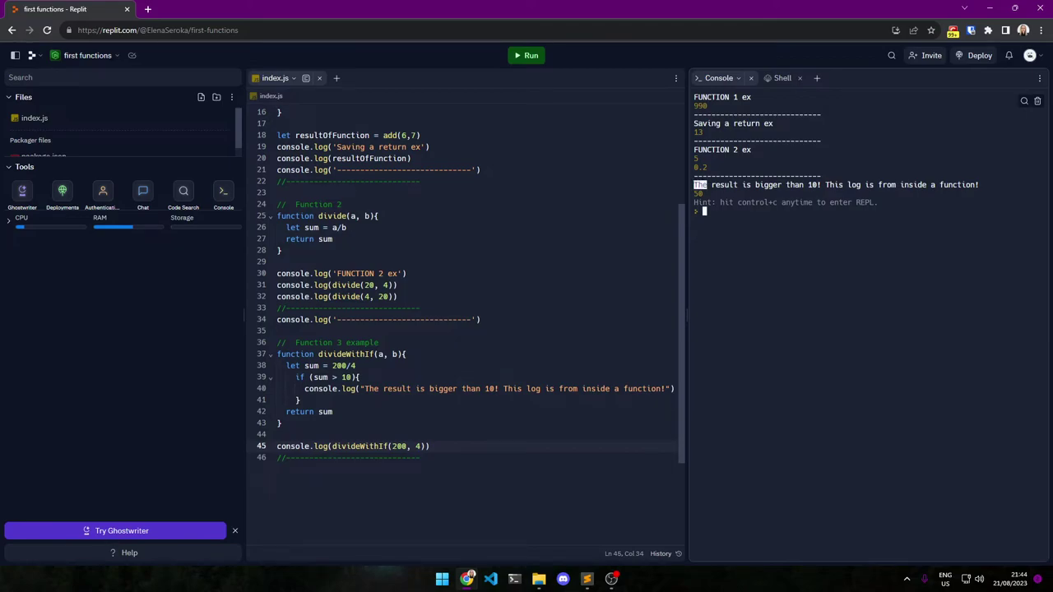
pyautogui.tripleClick(696, 184)
pyautogui.click(696, 184)
pyautogui.scroll(-1, 470, 296)
pyautogui.scroll(-2, 469, 296)
pyautogui.scroll(-1, 469, 296)
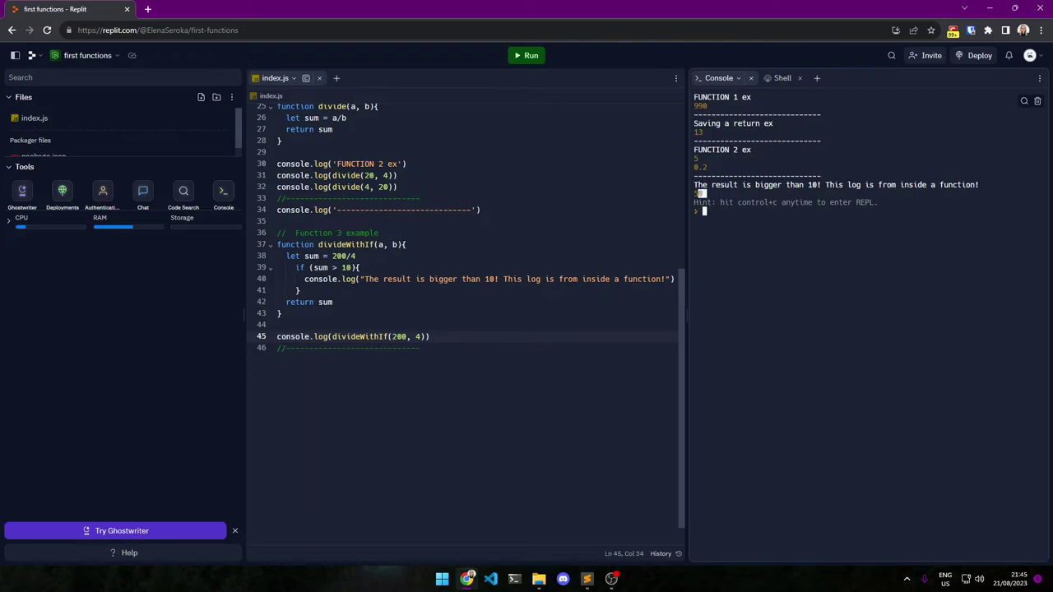
pyautogui.press('Up')
pyautogui.press('Up')
pyautogui.press('Up')
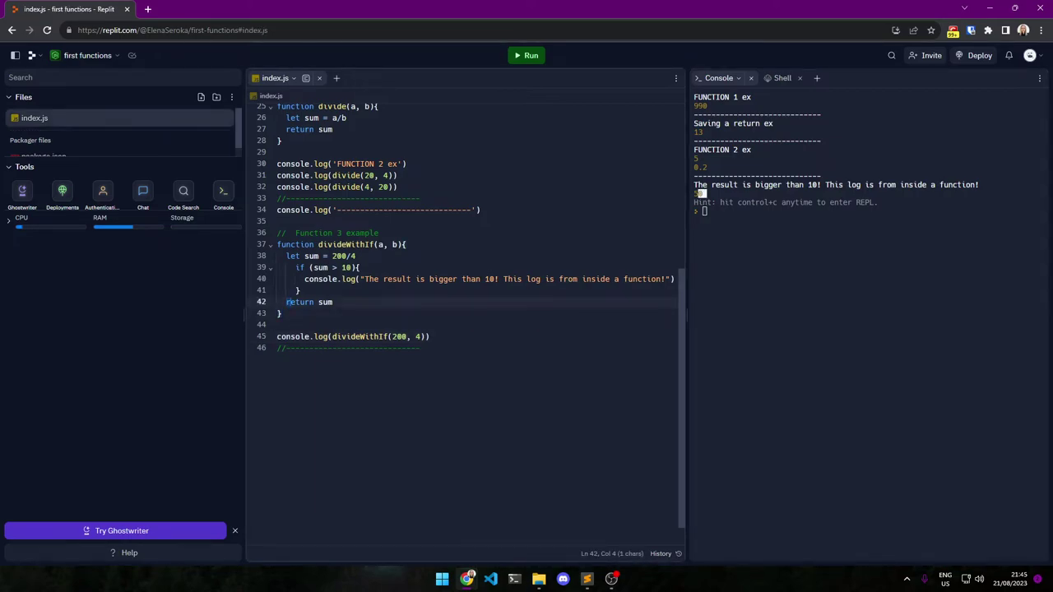
pyautogui.press('Home')
pyautogui.hotkey('shift', 'End')
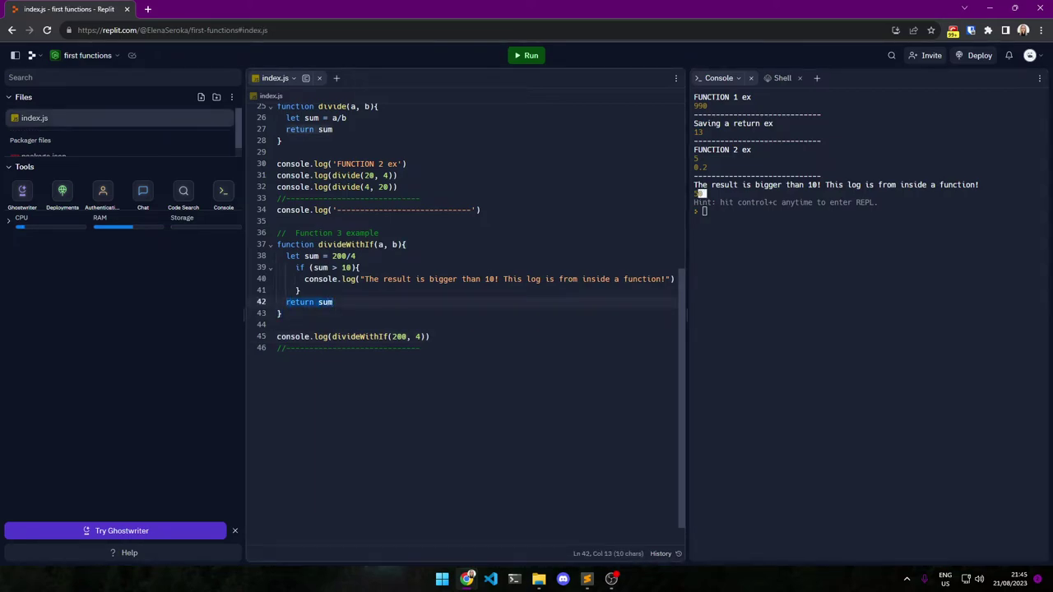
pyautogui.press('Down')
pyautogui.press('Down')
pyautogui.press('Down')
pyautogui.press('Home')
pyautogui.hotkey('ctrl', 'shift', 'Right')
pyautogui.hotkey('ctrl', 'shift', 'Right')
pyautogui.hotkey('ctrl', 'shift', 'Right')
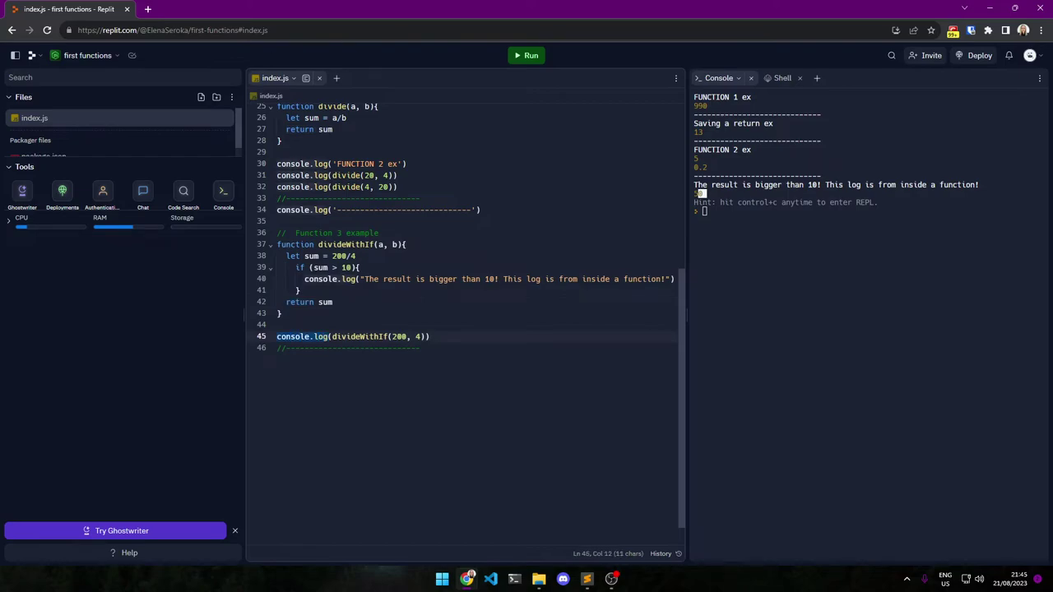
pyautogui.press('Up')
pyautogui.press('Up')
pyautogui.press('Up')
pyautogui.press('End')
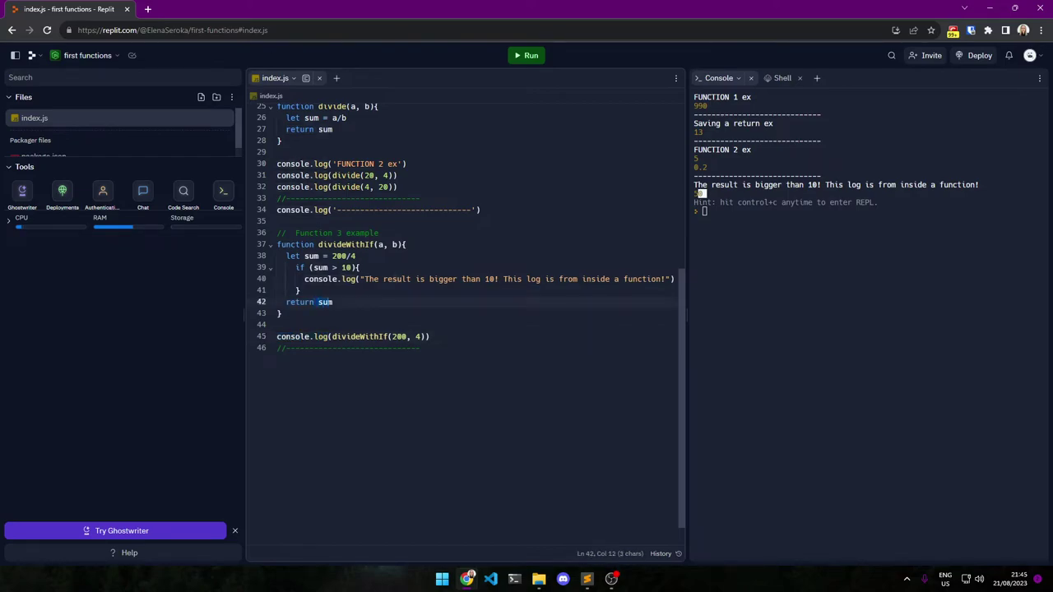
pyautogui.hotkey('shift', 'Left')
pyautogui.hotkey('shift', 'Left')
pyautogui.hotkey('shift', 'Left')
pyautogui.press('Up')
pyautogui.press('Up')
pyautogui.press('Up')
pyautogui.press('Home')
pyautogui.hotkey('ctrl', 'shift', 'Right')
pyautogui.hotkey('ctrl', 'shift', 'Right')
pyautogui.hotkey('ctrl', 'shift', 'Right')
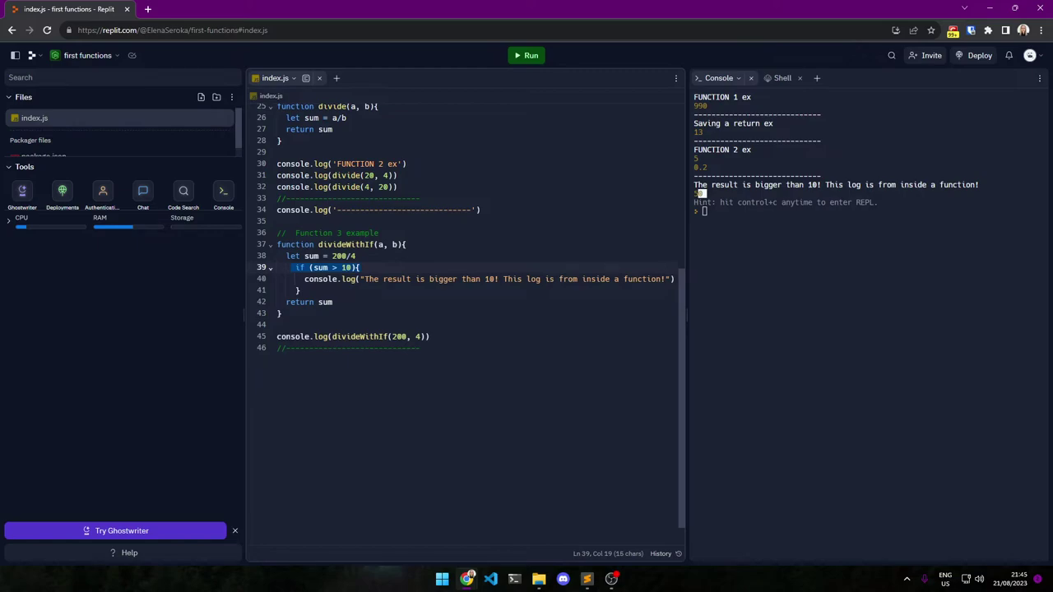
pyautogui.press('Up')
pyautogui.press('Left')
pyautogui.press('Left')
pyautogui.press('Left')
pyautogui.hotkey('shift', 'Right')
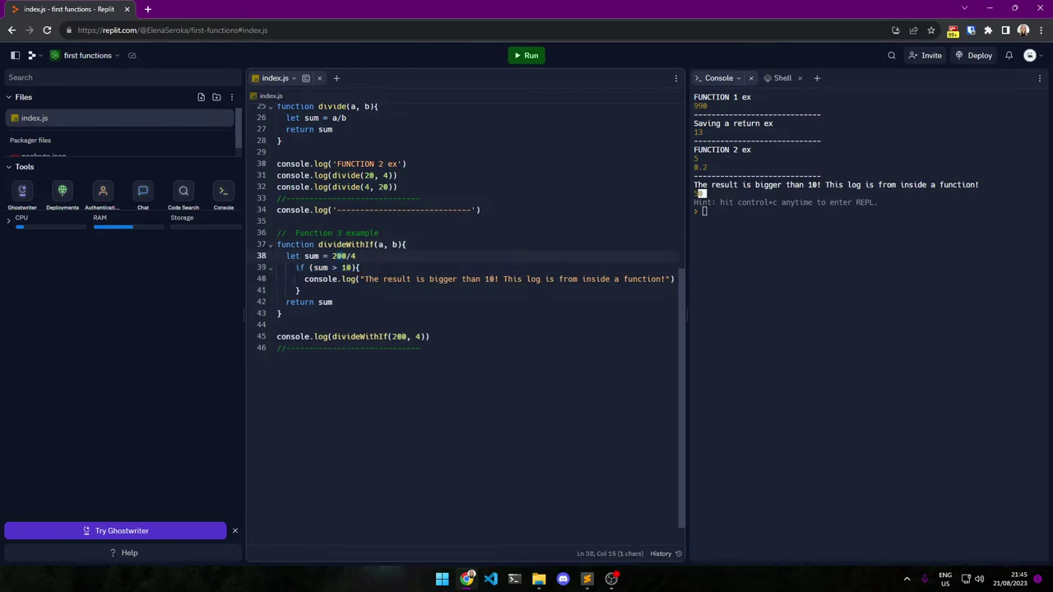
pyautogui.press('Down')
pyautogui.press('Down')
pyautogui.press('Home')
pyautogui.hotkey('shift', 'Right')
pyautogui.hotkey('shift', 'Right')
pyautogui.hotkey('shift', 'Right')
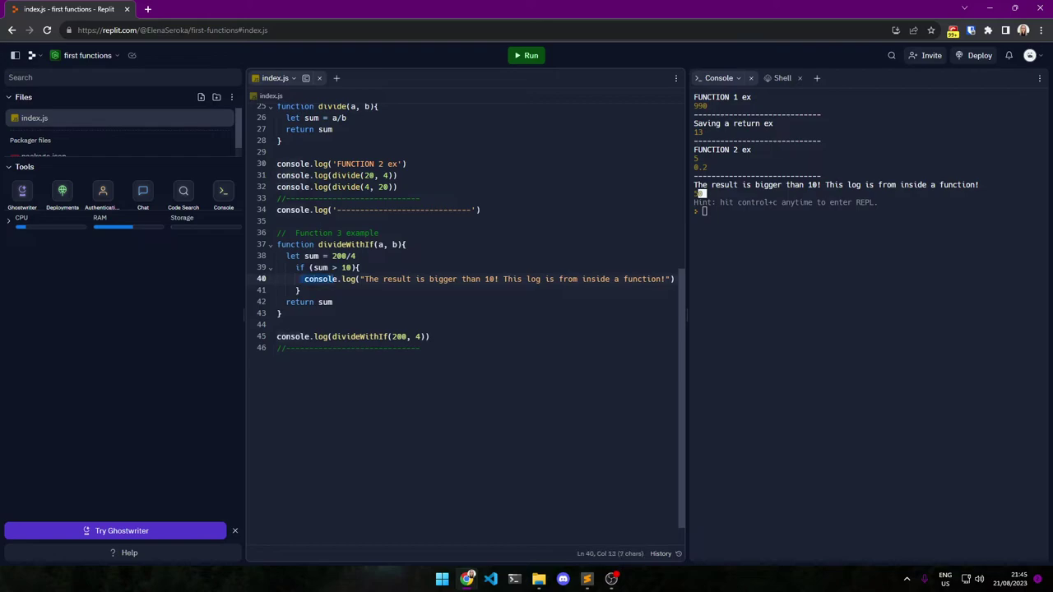
pyautogui.hotkey('shift', 'Right')
pyautogui.hotkey('shift', 'Right')
pyautogui.hotkey('shift', 'Right')
pyautogui.hotkey('shift', 'Right')
pyautogui.hotkey('shift', 'Right')
pyautogui.hotkey('shift', 'Right')
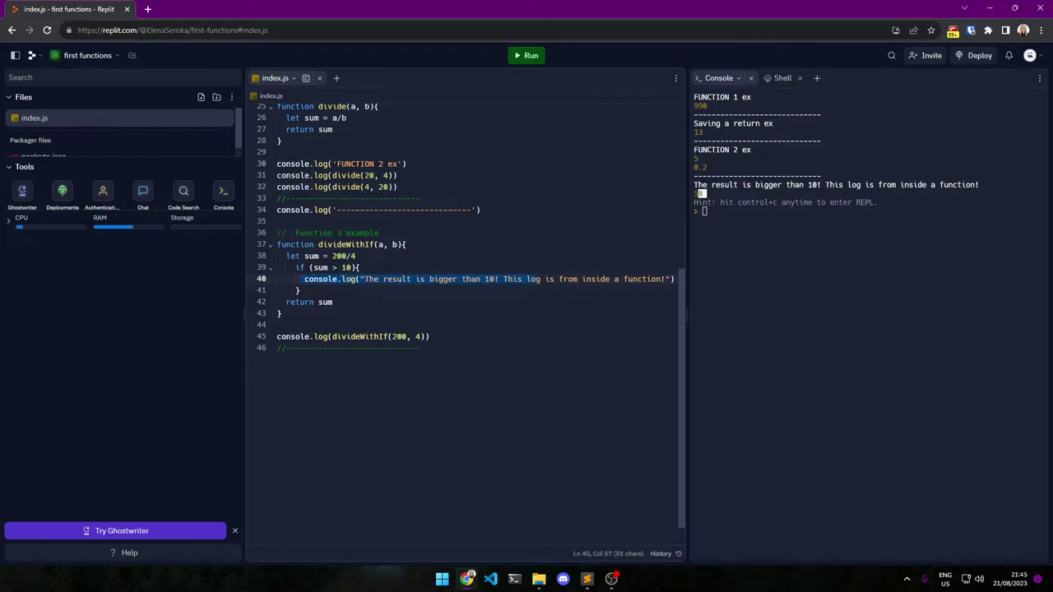
pyautogui.press('Up')
pyautogui.press('Home')
pyautogui.hotkey('shift', 'Down')
pyautogui.hotkey('shift', 'Down')
pyautogui.hotkey('shift', 'End')
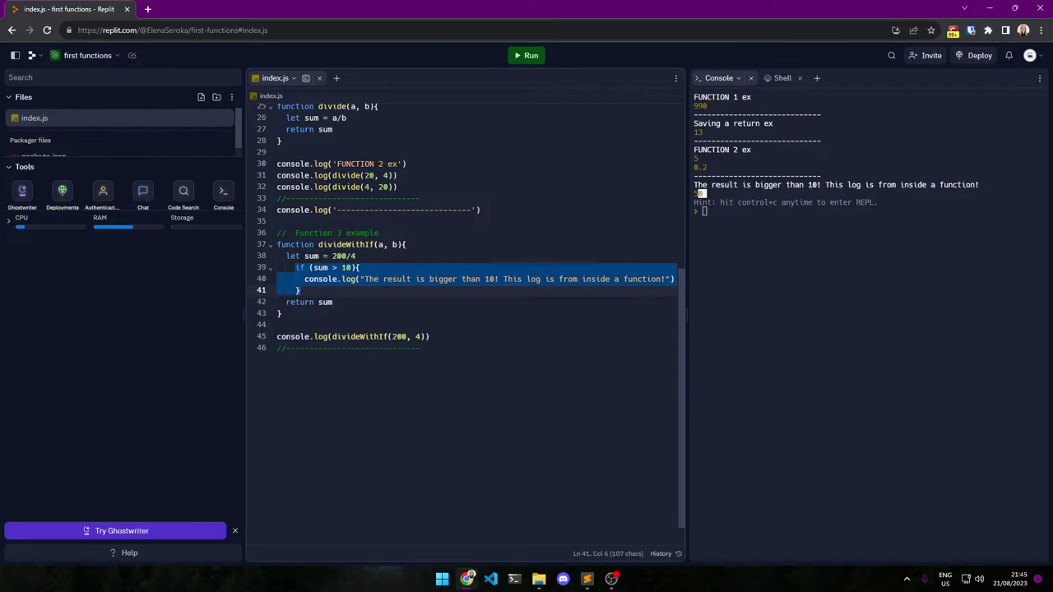
pyautogui.press('Down')
pyautogui.press('Home')
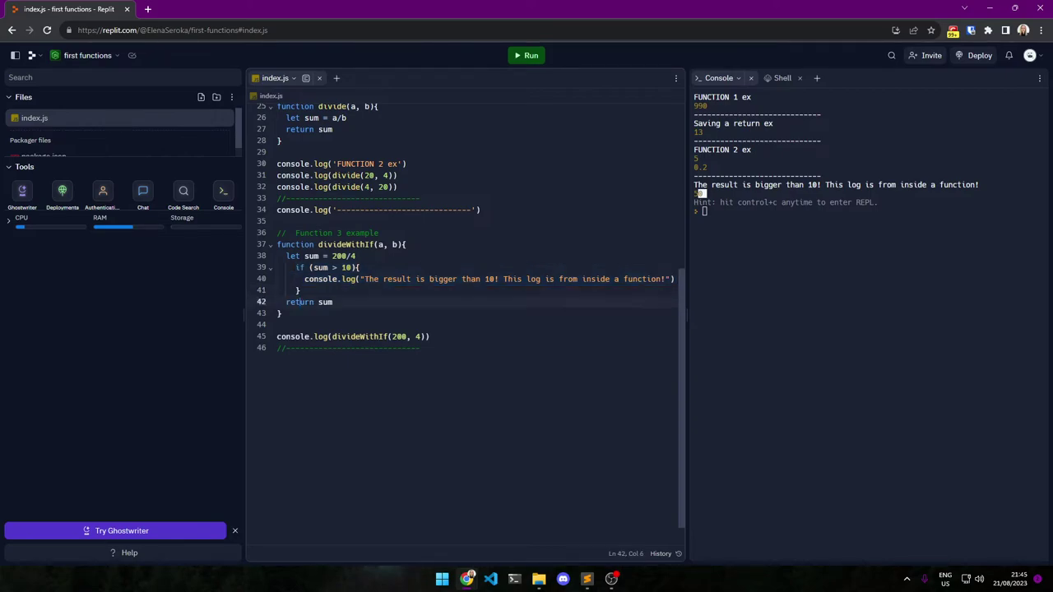
pyautogui.hotkey('ctrl', 'shift', 'Right')
pyautogui.hotkey('ctrl', 'shift', 'Right')
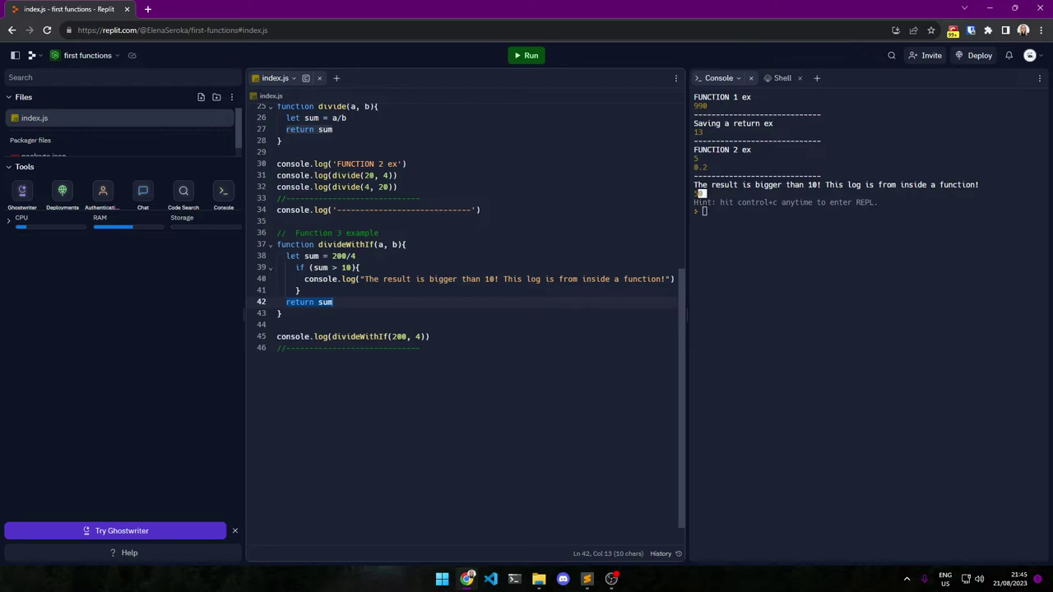
pyautogui.press('Down')
pyautogui.press('Down')
pyautogui.press('Down')
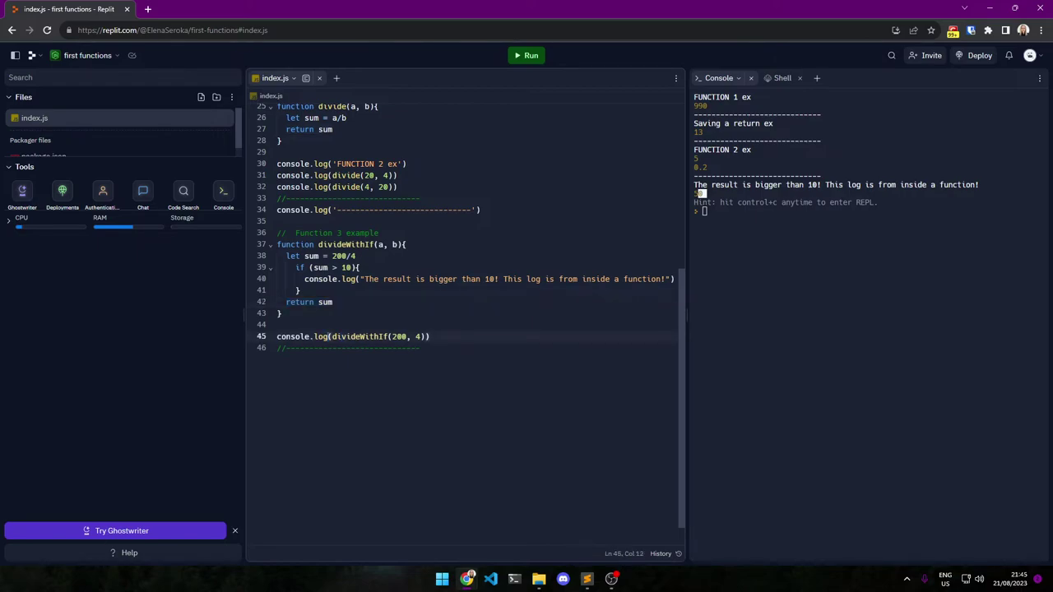
pyautogui.hotkey('ctrl', 'shift', 'Right')
pyautogui.hotkey('ctrl', 'shift', 'Right')
pyautogui.hotkey('ctrl', 'shift', 'Right')
pyautogui.click(334, 338)
pyautogui.press('Up')
pyautogui.press('Up')
pyautogui.press('Up')
pyautogui.press('Home')
pyautogui.hotkey('ctrl', 'shift', 'Right')
pyautogui.hotkey('ctrl', 'shift', 'Right')
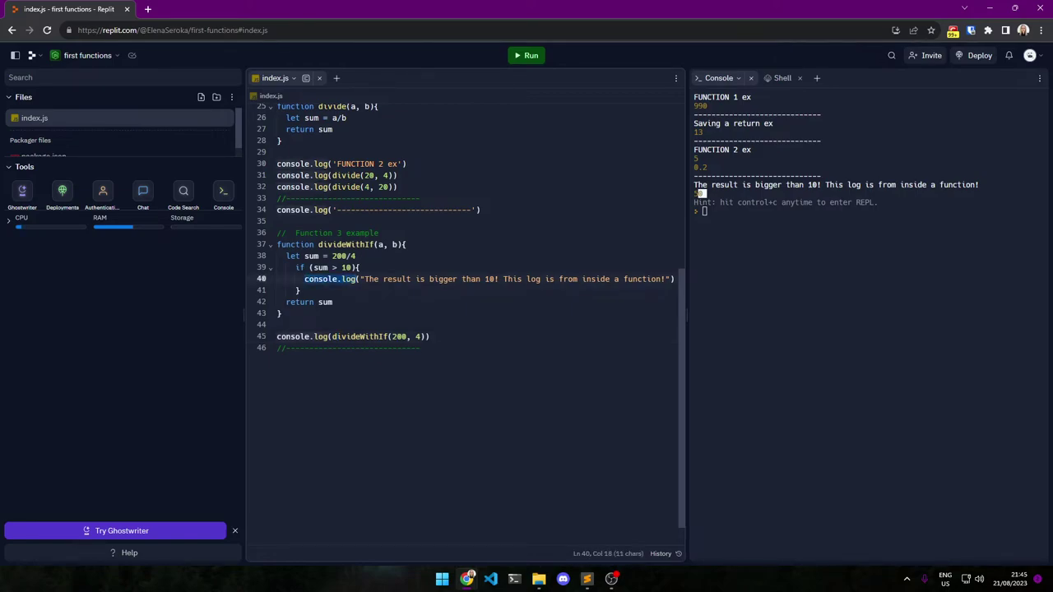
pyautogui.press('Down')
pyautogui.press('Down')
pyautogui.press('Down')
pyautogui.press('Home')
pyautogui.hotkey('ctrl', 'shift', 'Right')
pyautogui.hotkey('ctrl', 'shift', 'Right')
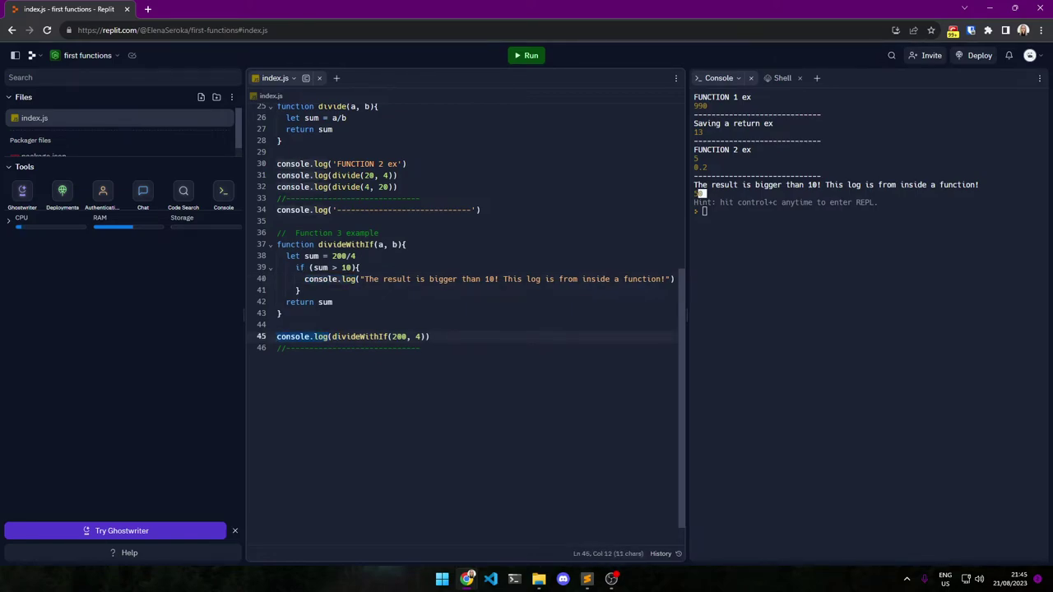
pyautogui.click(704, 211)
pyautogui.moveTo(711, 195); pyautogui.dragTo(694, 184)
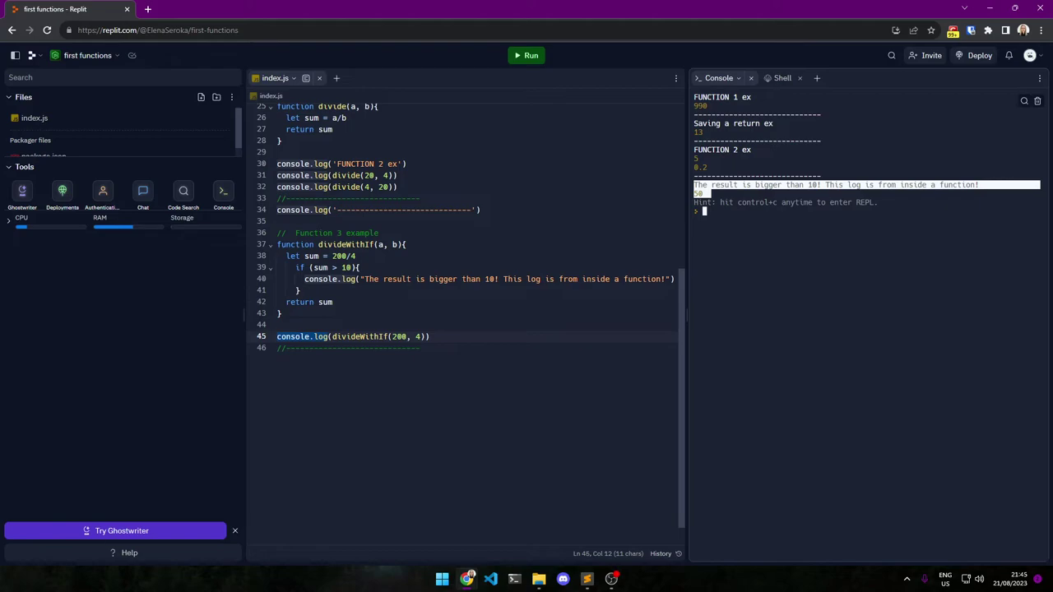
pyautogui.click(283, 314)
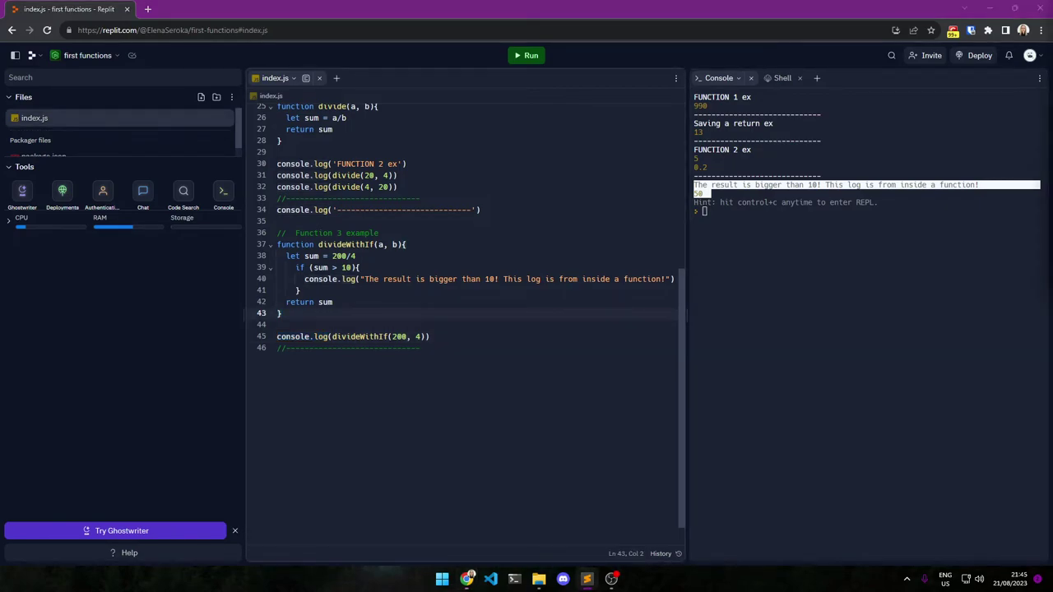
# - Change the divideWithIf call arguments to (1, 4) and rerun, still printing 50
pyautogui.click(402, 337)
pyautogui.press('BackSpace')
pyautogui.press('BackSpace')
pyautogui.press('BackSpace')
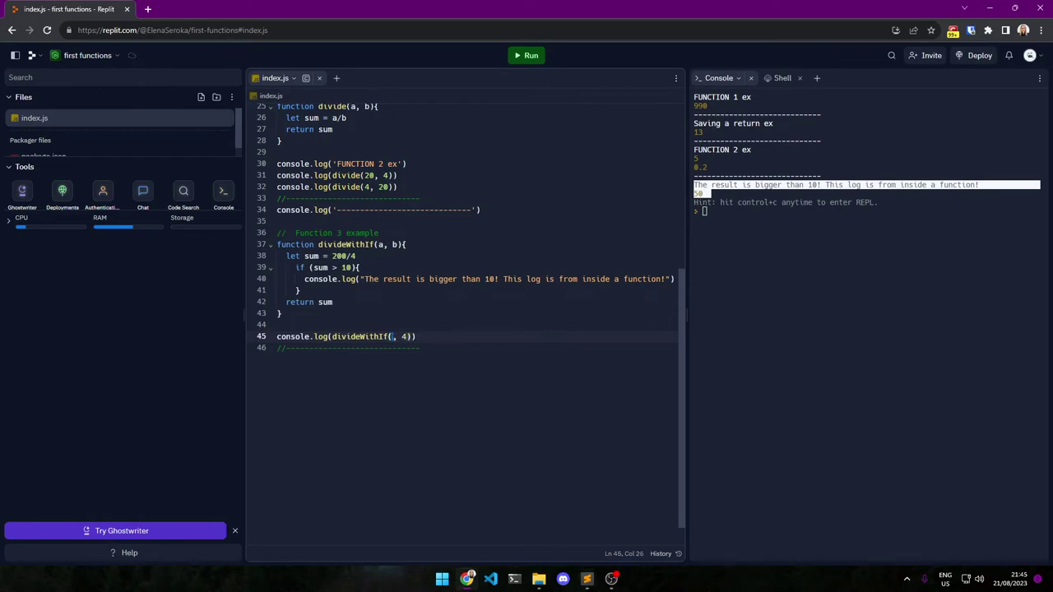
pyautogui.write('1')
pyautogui.click(527, 55)
# - Compare call arguments 1, 4 and parameters a, b against the hard-coded 200/4
pyautogui.doubleClick(394, 337)
pyautogui.doubleClick(409, 336)
pyautogui.click(397, 244)
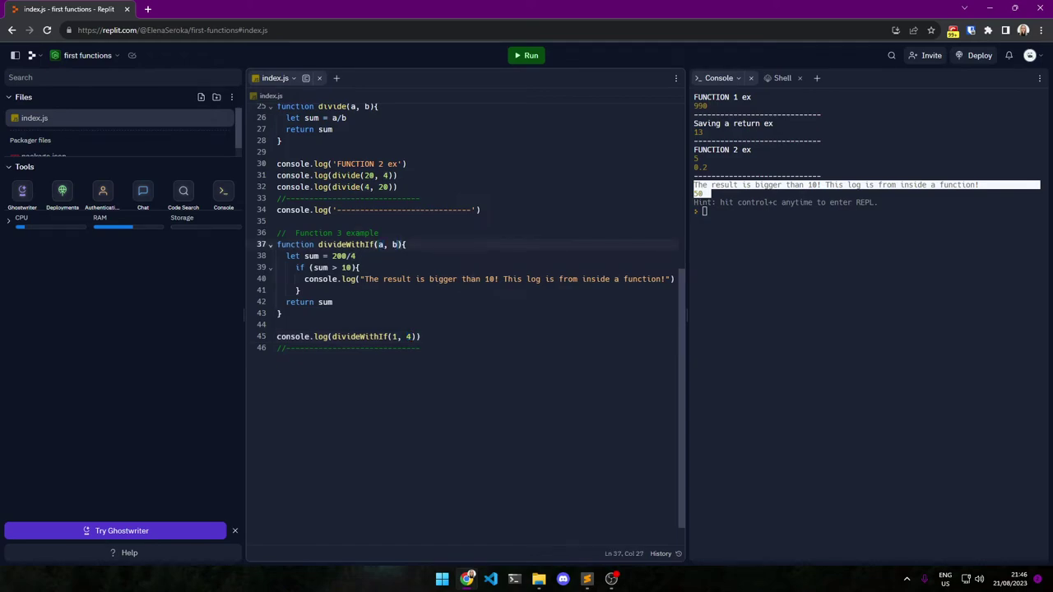
pyautogui.moveTo(356, 256); pyautogui.dragTo(332, 256)
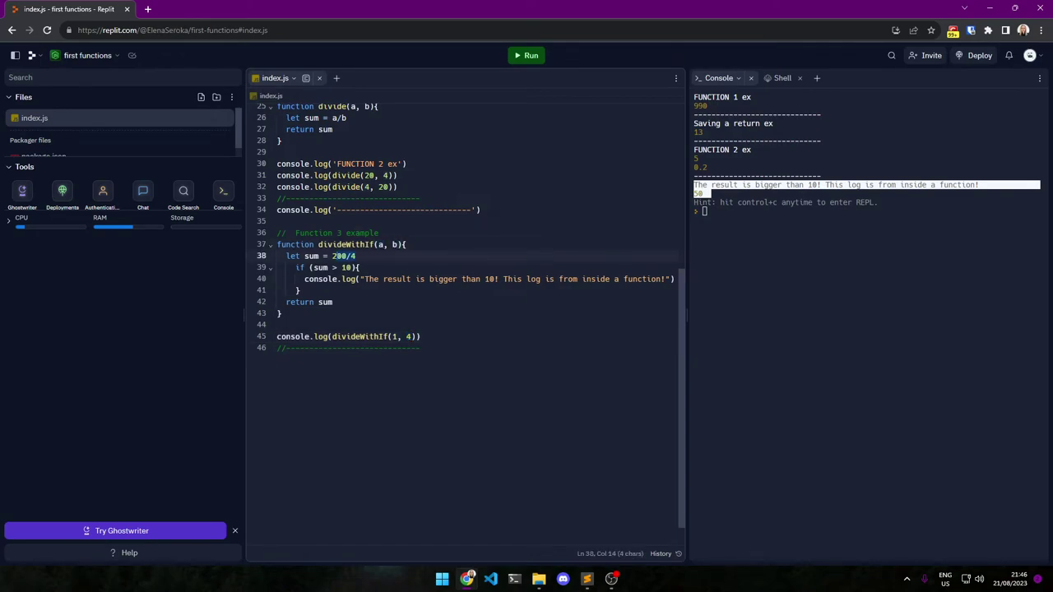
pyautogui.click(327, 256)
pyautogui.moveTo(356, 256); pyautogui.dragTo(331, 256)
pyautogui.doubleClick(381, 245)
pyautogui.doubleClick(395, 244)
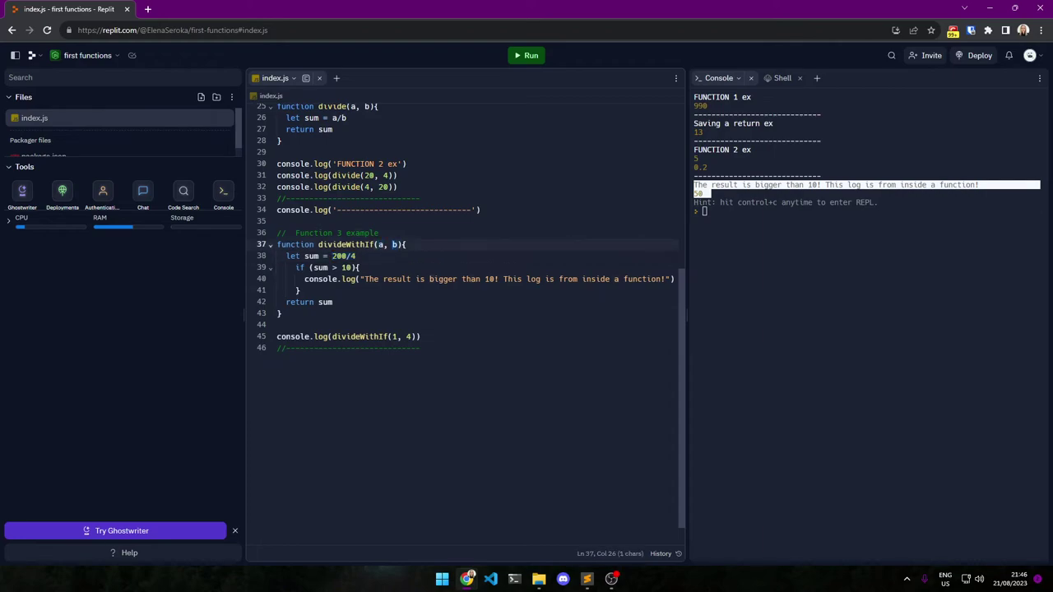
pyautogui.moveTo(392, 336); pyautogui.dragTo(415, 337)
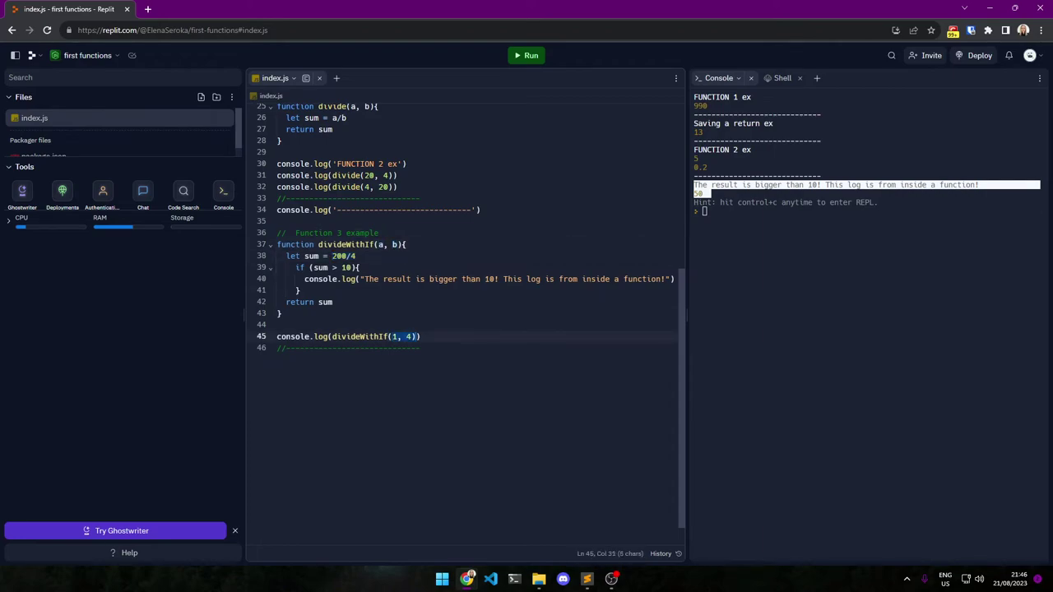
pyautogui.click(416, 337)
pyautogui.moveTo(305, 256); pyautogui.dragTo(355, 256)
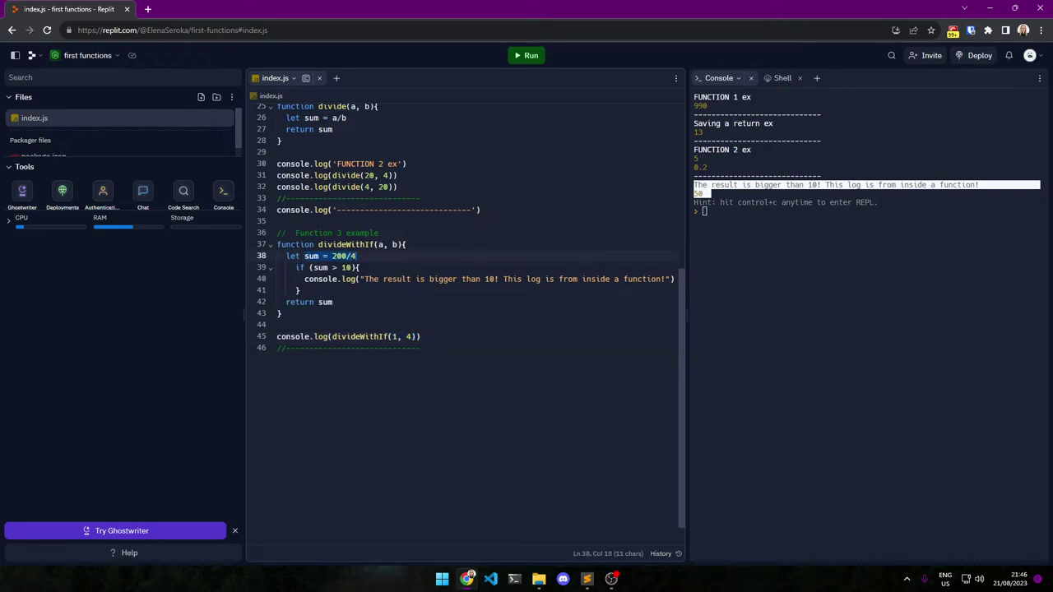
pyautogui.moveTo(393, 336); pyautogui.dragTo(413, 336)
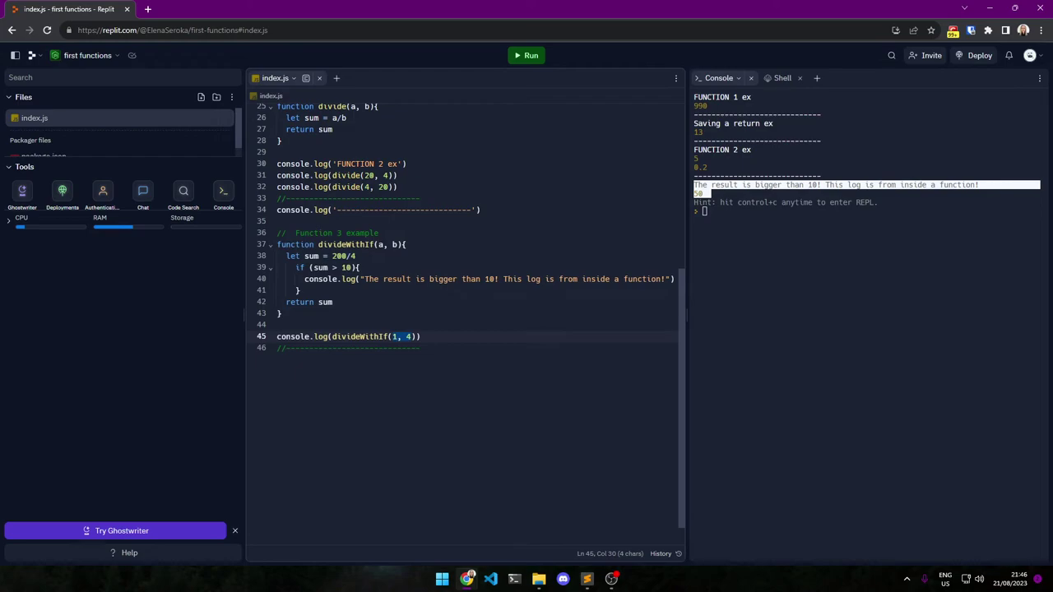
pyautogui.click(346, 256)
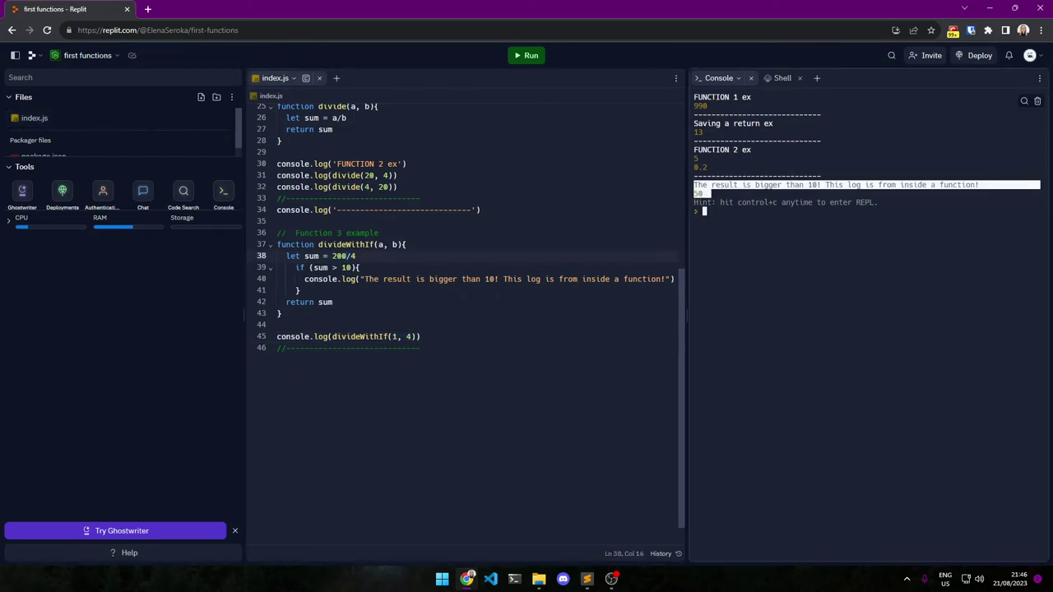
# - Replace 200/4 on line 38 with a/b and rerun divideWithIf(1, 4)
pyautogui.hotkey('shift', 'Right')
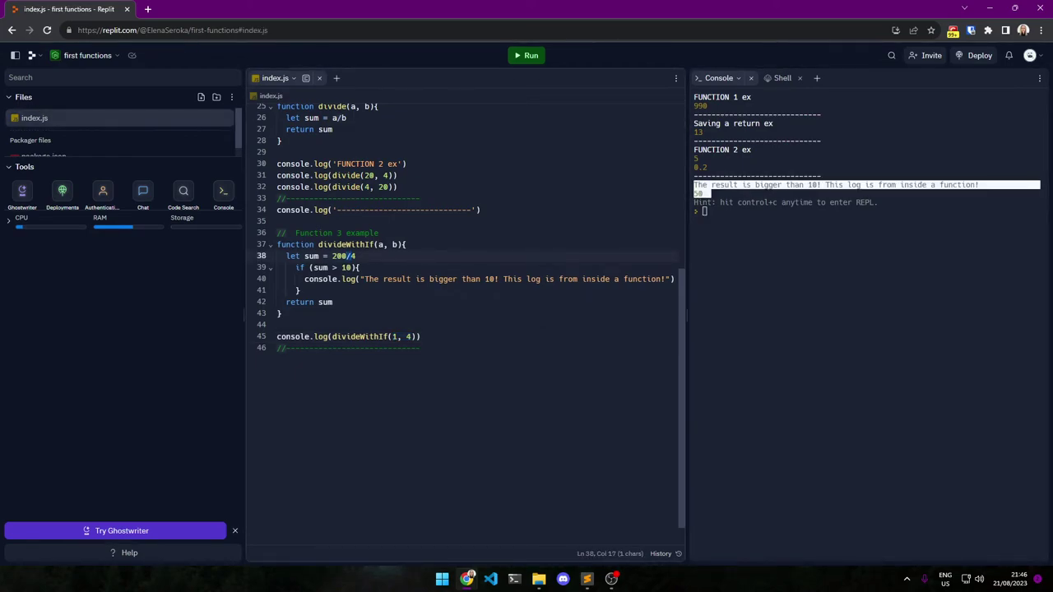
pyautogui.press('Left')
pyautogui.press('BackSpace')
pyautogui.press('BackSpace')
pyautogui.press('BackSpace')
pyautogui.write('b')
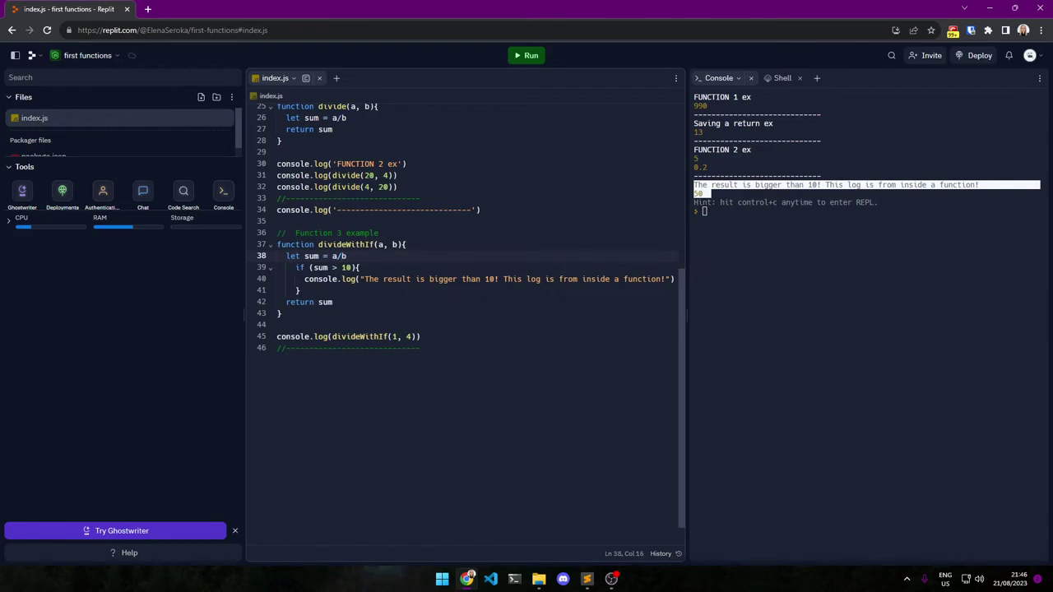
pyautogui.hotkey('ctrl', 'Return')
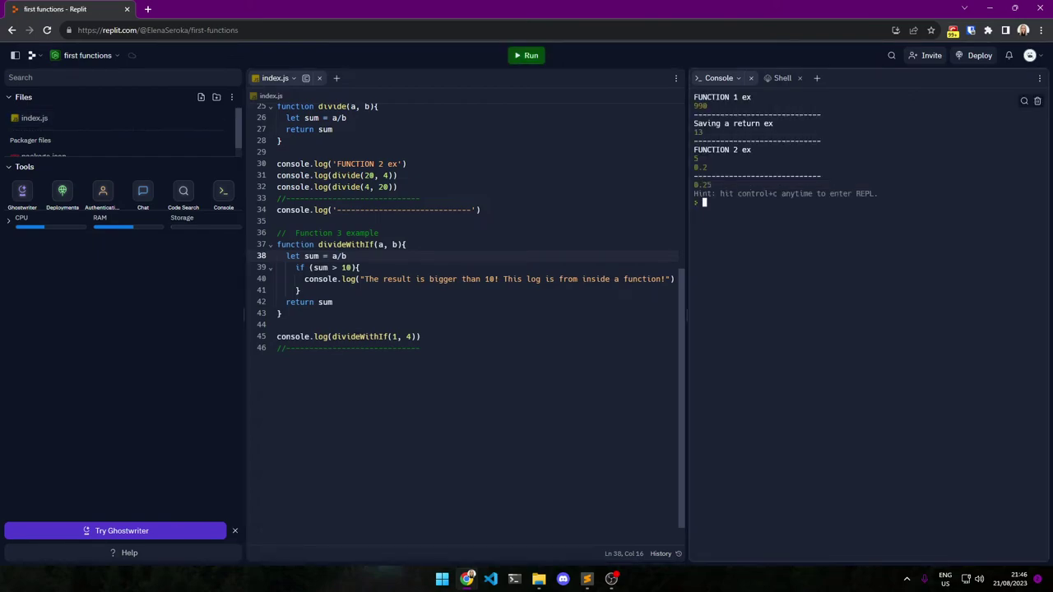
# - Point out the 0.25 output, the if condition on line 39 and its console.log
pyautogui.moveTo(720, 186); pyautogui.dragTo(694, 175)
pyautogui.moveTo(305, 279); pyautogui.dragTo(379, 279)
pyautogui.click(291, 268)
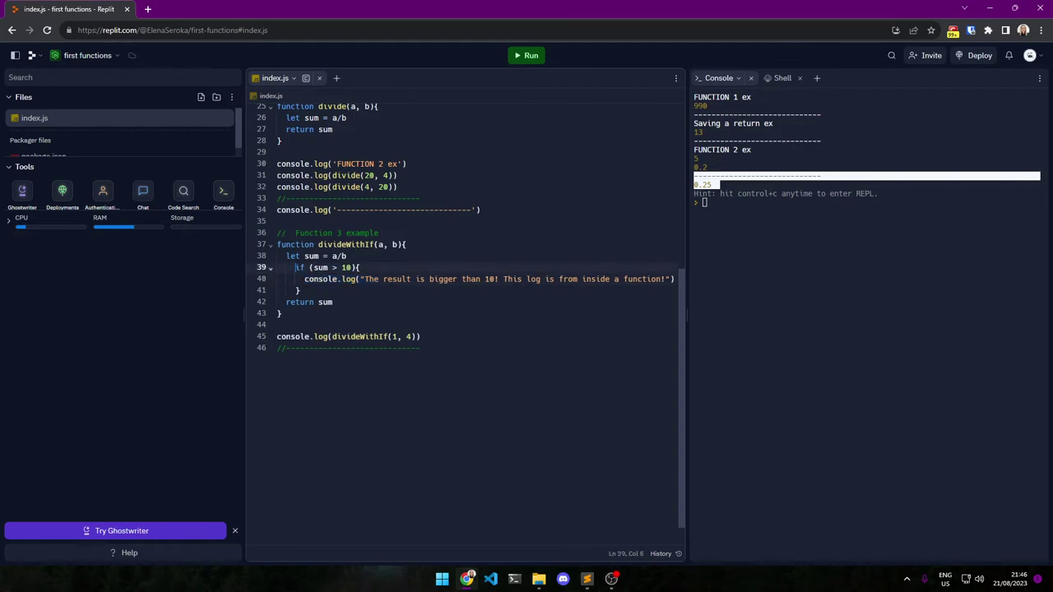
pyautogui.moveTo(296, 267); pyautogui.dragTo(360, 268)
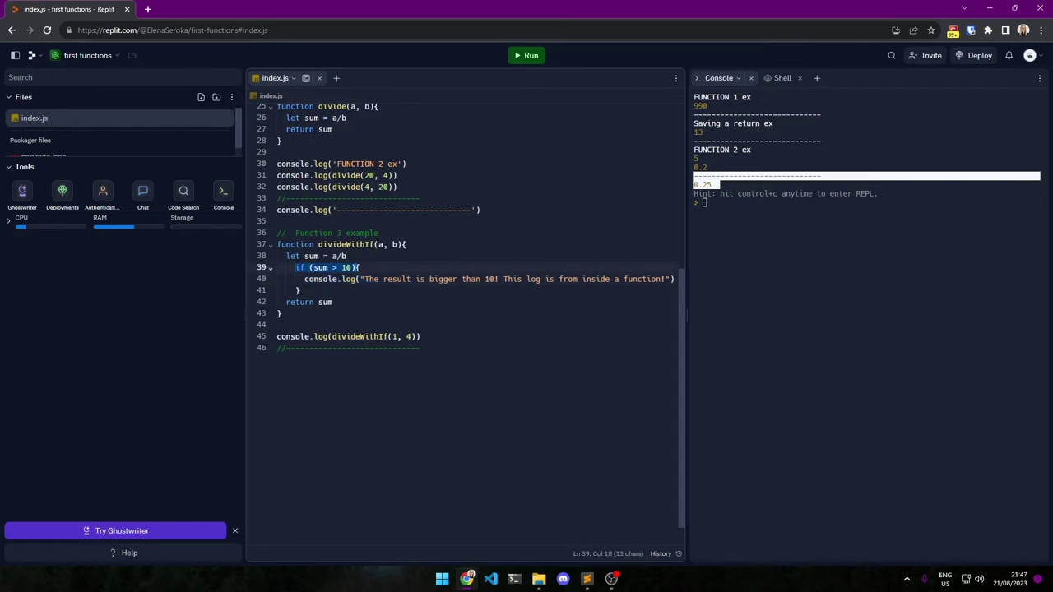
pyautogui.click(317, 267)
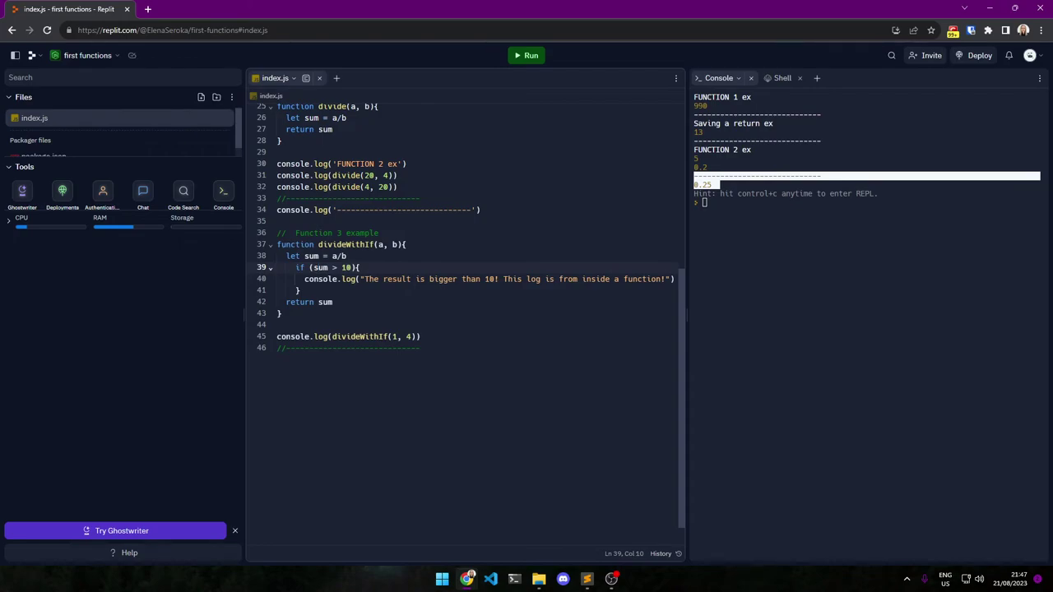
pyautogui.moveTo(305, 279); pyautogui.dragTo(357, 279)
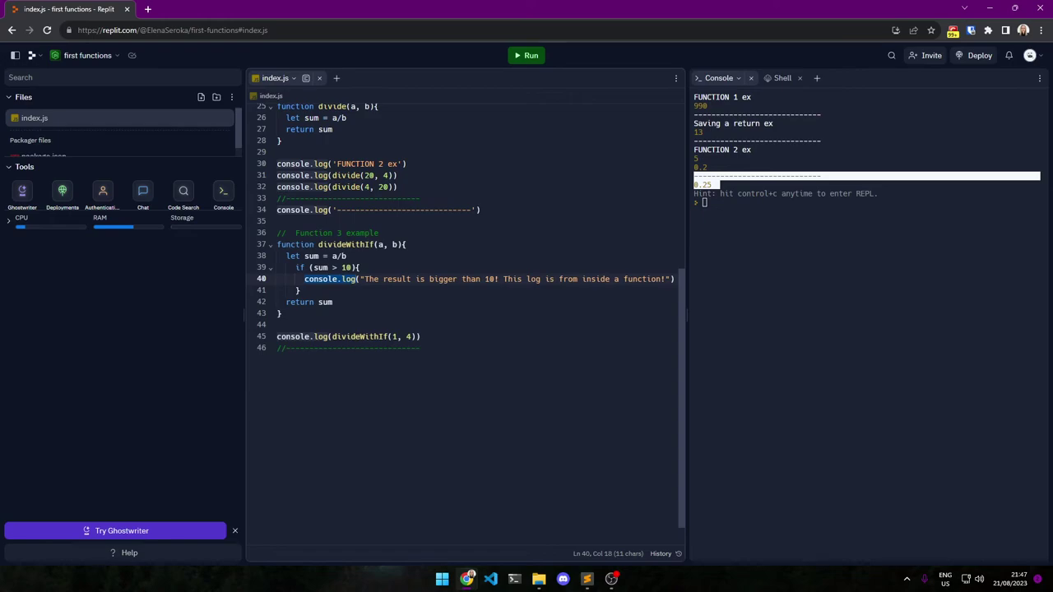
pyautogui.hotkey('alt', 'Tab')
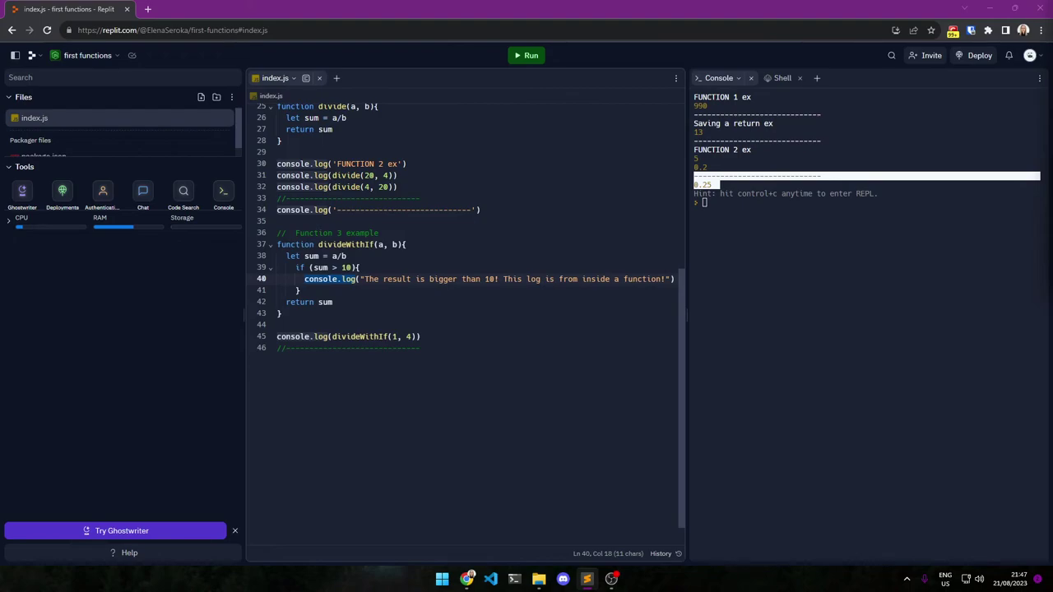
# - Paste the 'Jumping around in the code when calling functions' block after the final divider
pyautogui.hotkey('alt', 'Tab')
pyautogui.hotkey('ctrl', 'End')
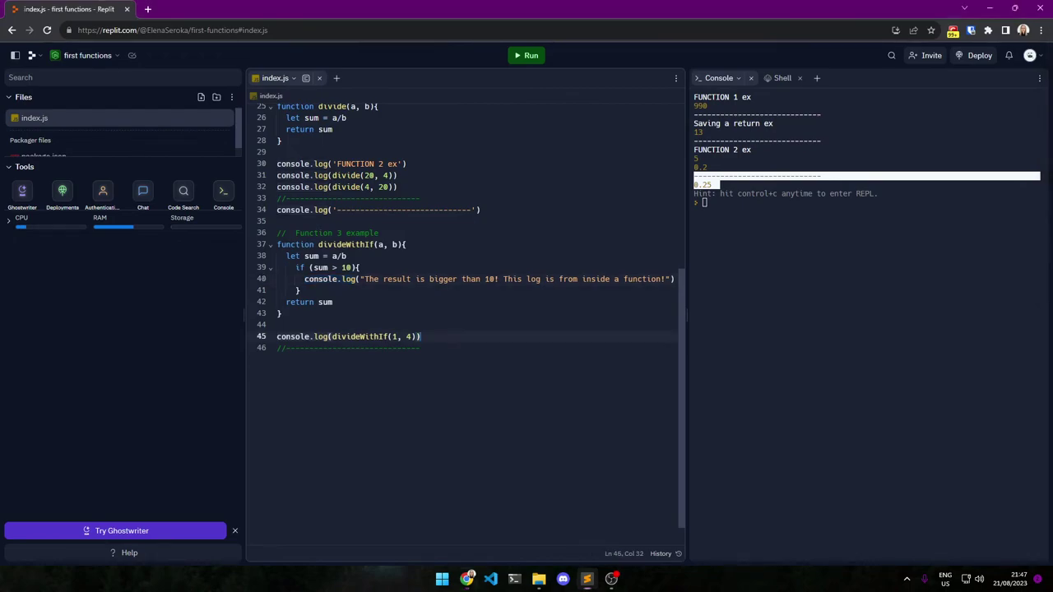
pyautogui.press('Return')
pyautogui.press('Return')
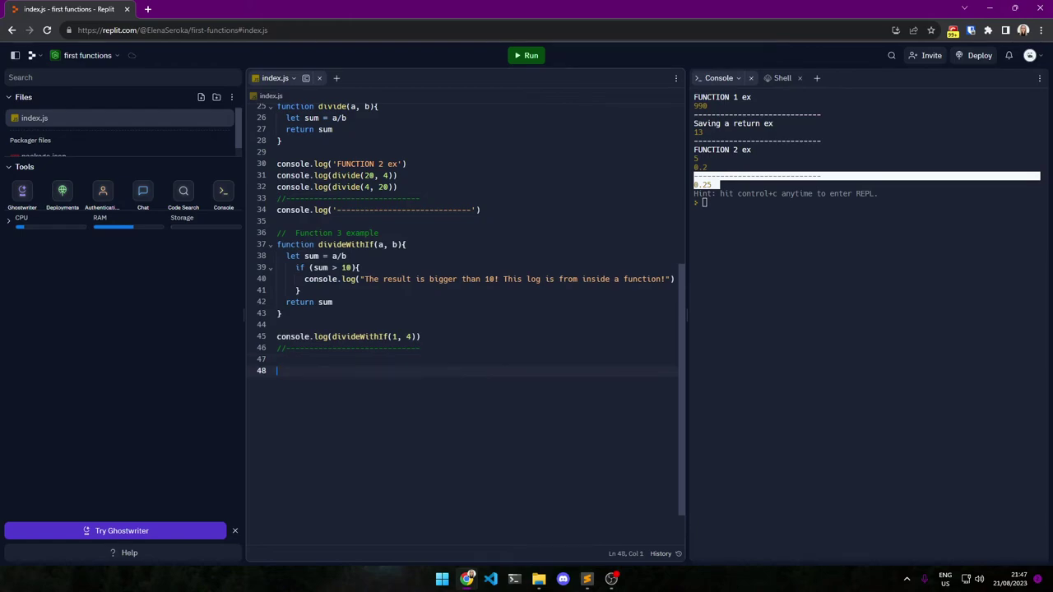
pyautogui.write("console.log('Jumping around in the code when calling functions') console.log(add(3,10)) console.log('-----------------------------') //-----------------------------")
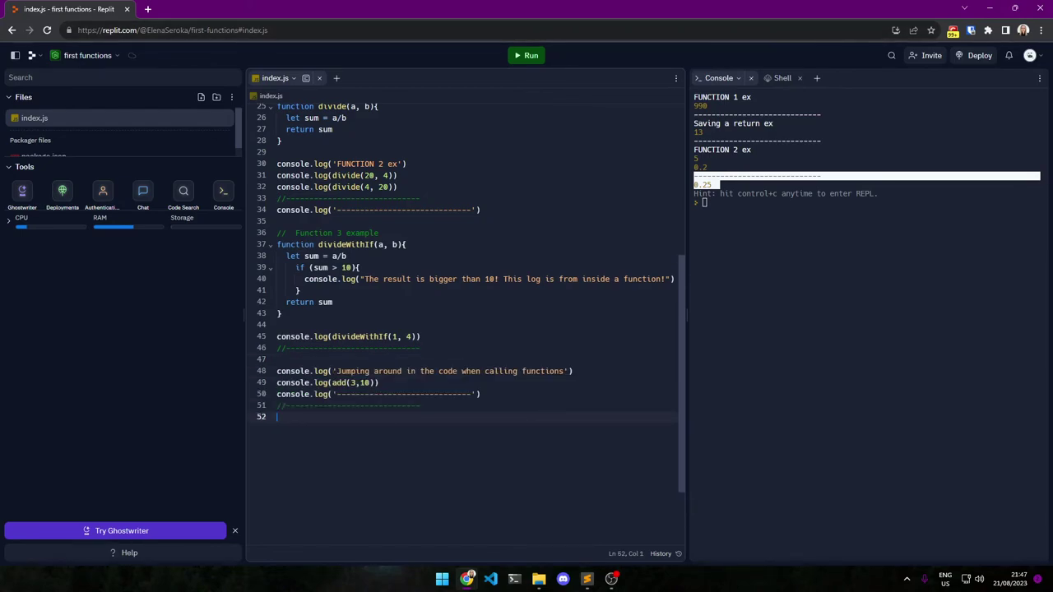
# - Trace the add(3,10) call on line 49 back to add's signature on line 13
pyautogui.moveTo(286, 383); pyautogui.dragTo(380, 382)
pyautogui.press('Right')
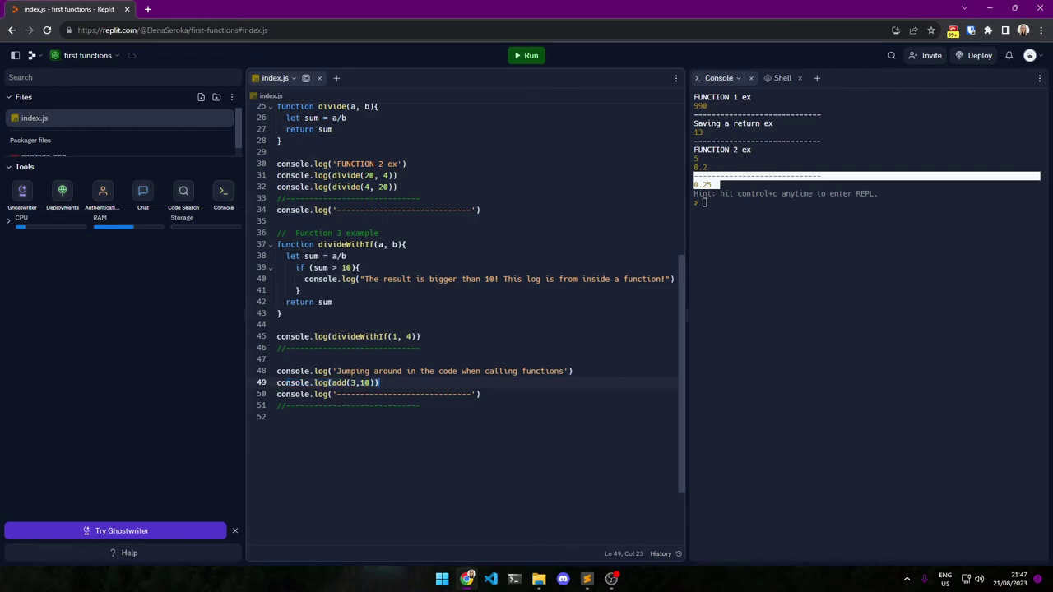
pyautogui.press('Left')
pyautogui.press('Left')
pyautogui.press('Left')
pyautogui.scroll(2, 469, 329)
pyautogui.scroll(1, 469, 329)
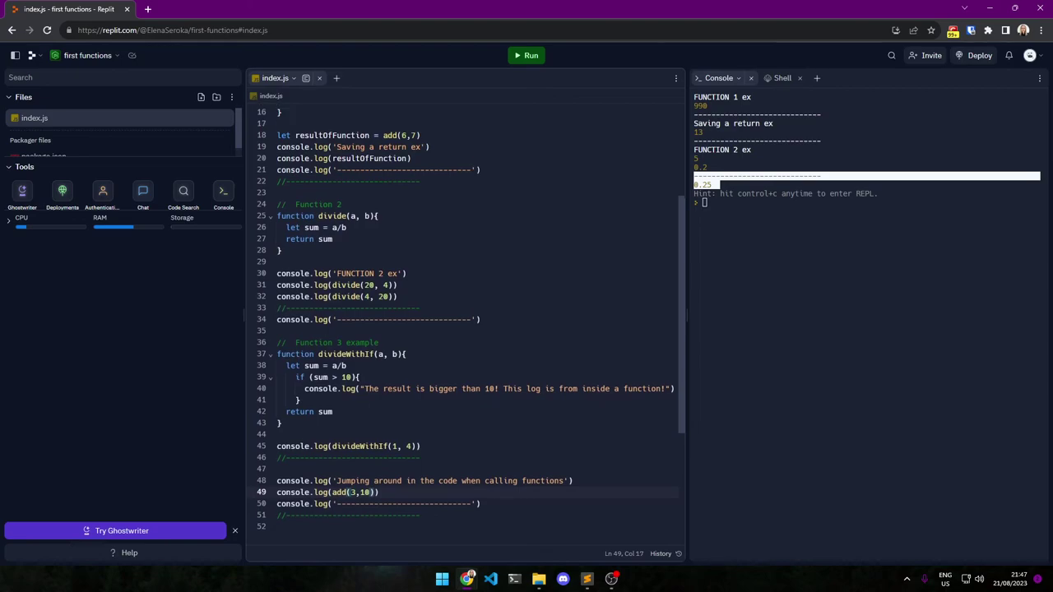
pyautogui.scroll(4, 469, 329)
pyautogui.scroll(-7, 469, 329)
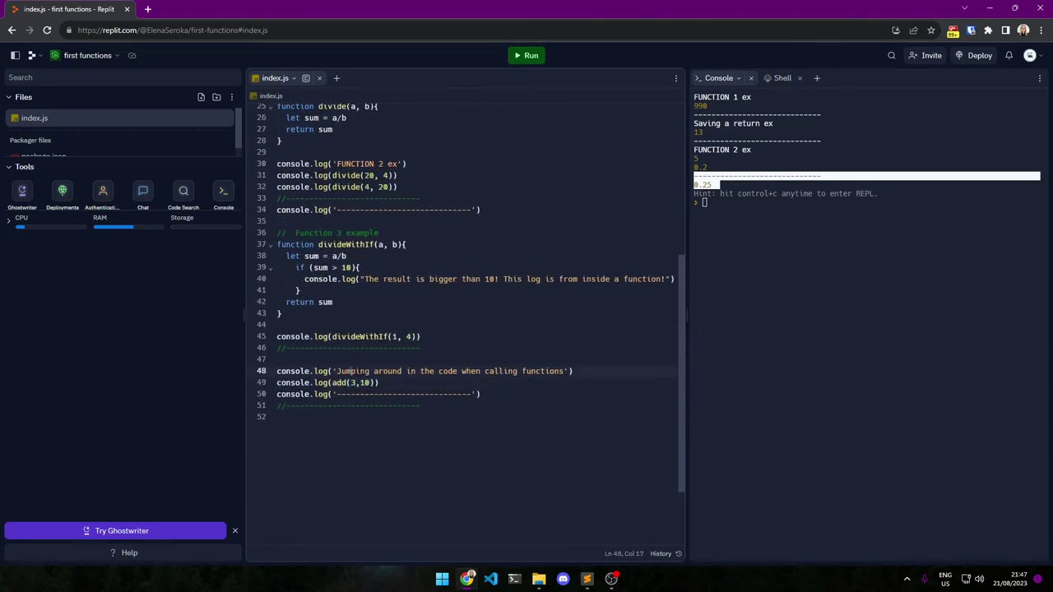
pyautogui.doubleClick(340, 383)
pyautogui.scroll(5, 469, 329)
pyautogui.scroll(2, 469, 329)
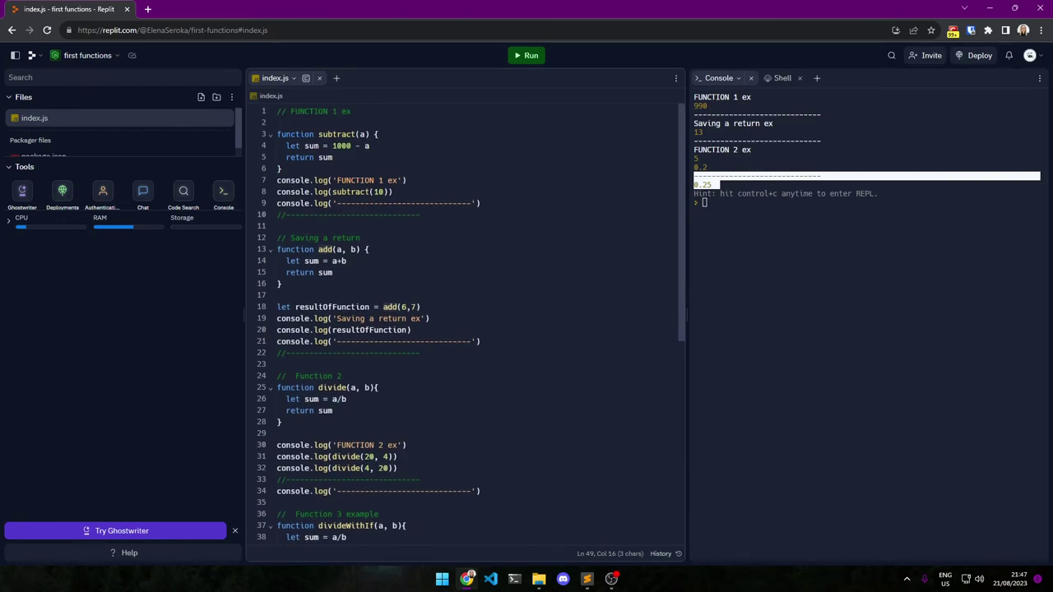
pyautogui.moveTo(290, 249); pyautogui.dragTo(347, 261)
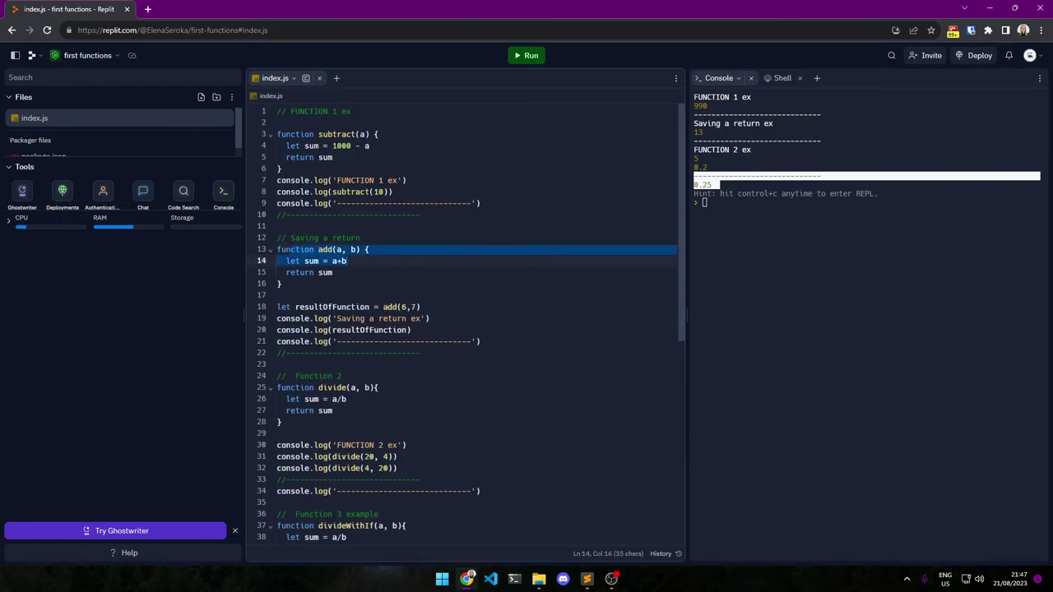
pyautogui.scroll(-8, 469, 330)
pyautogui.scroll(-2, 340, 296)
pyautogui.click(339, 297)
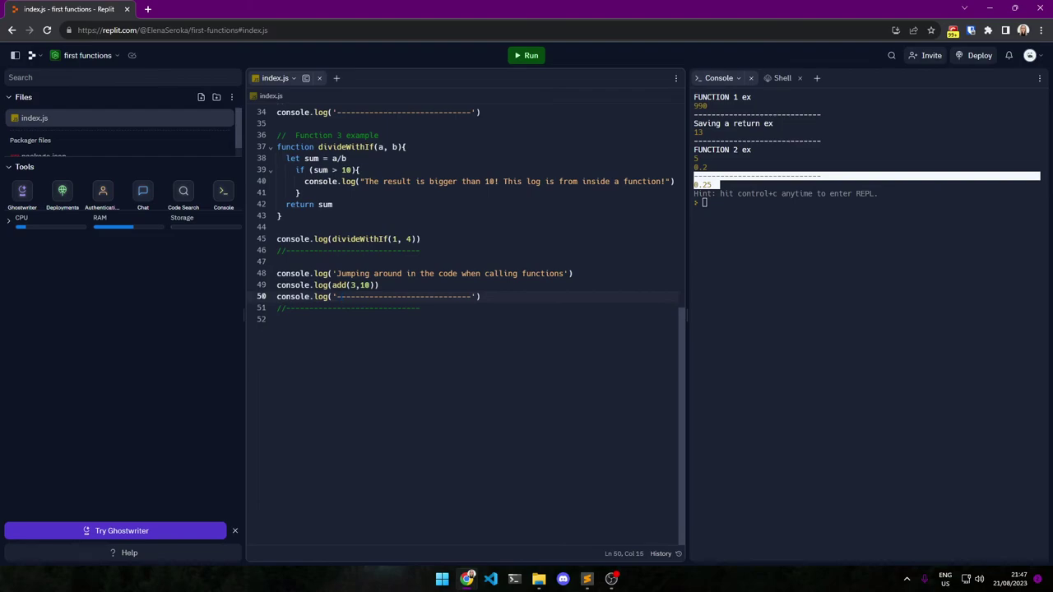
pyautogui.scroll(3, 339, 296)
pyautogui.scroll(3, 339, 296)
pyautogui.scroll(4, 340, 296)
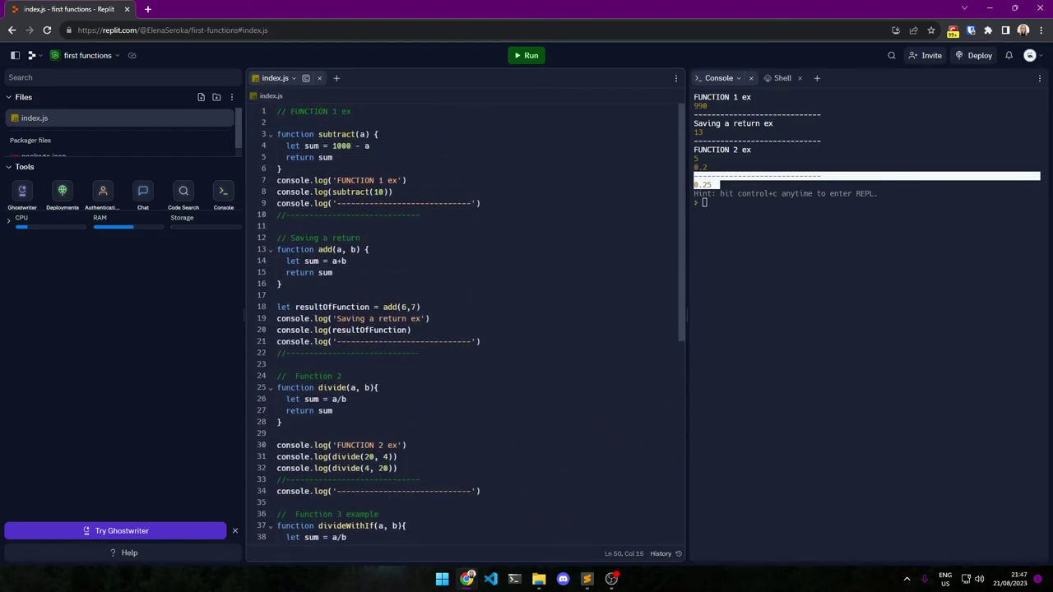
pyautogui.scroll(-3, 340, 296)
pyautogui.scroll(-5, 340, 296)
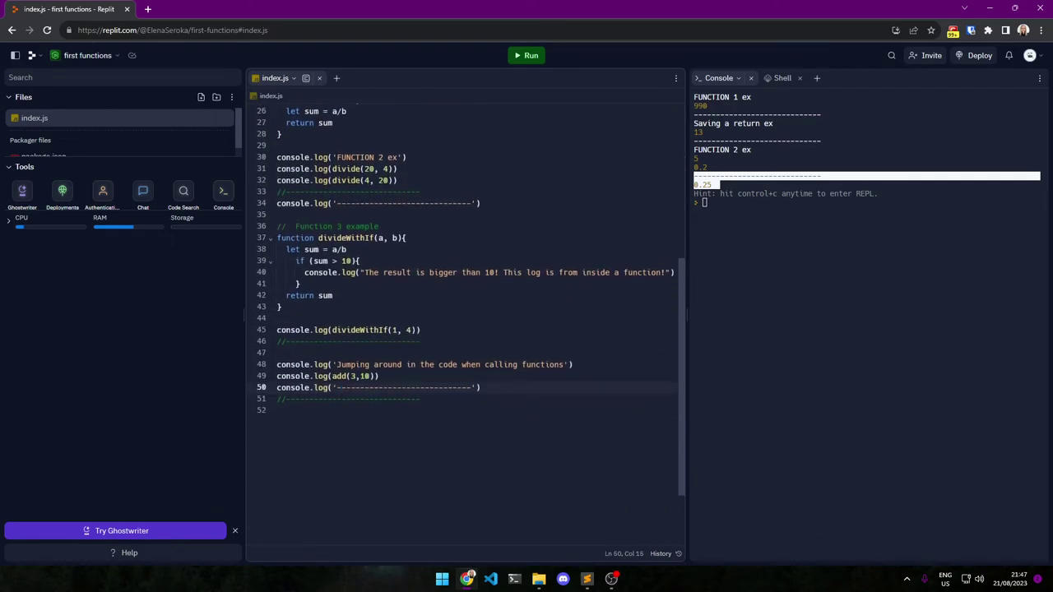
pyautogui.scroll(-2, 339, 296)
pyautogui.click(335, 285)
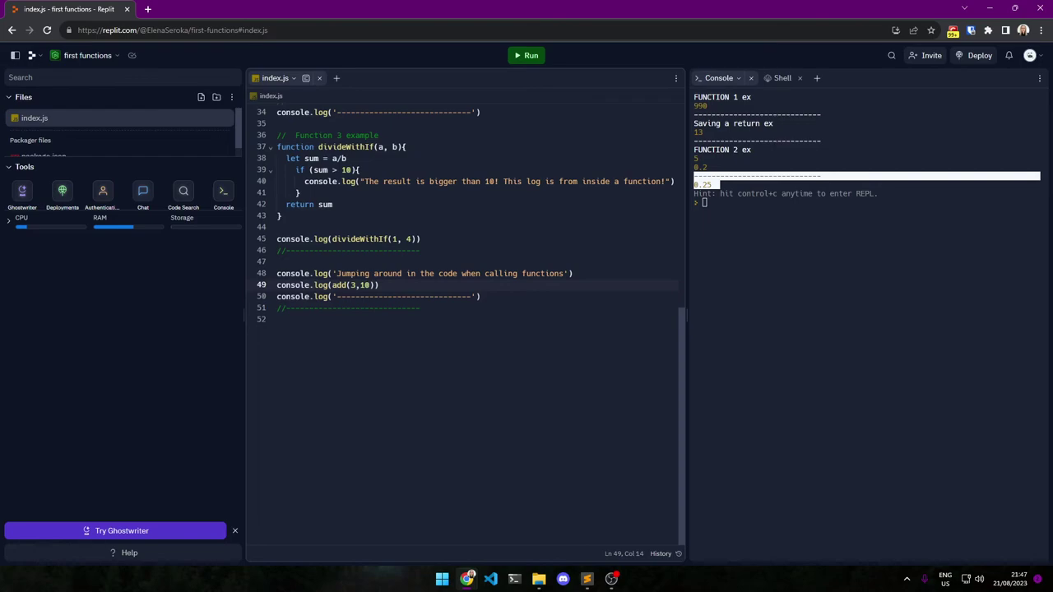
pyautogui.scroll(8, 336, 285)
pyautogui.scroll(2, 336, 285)
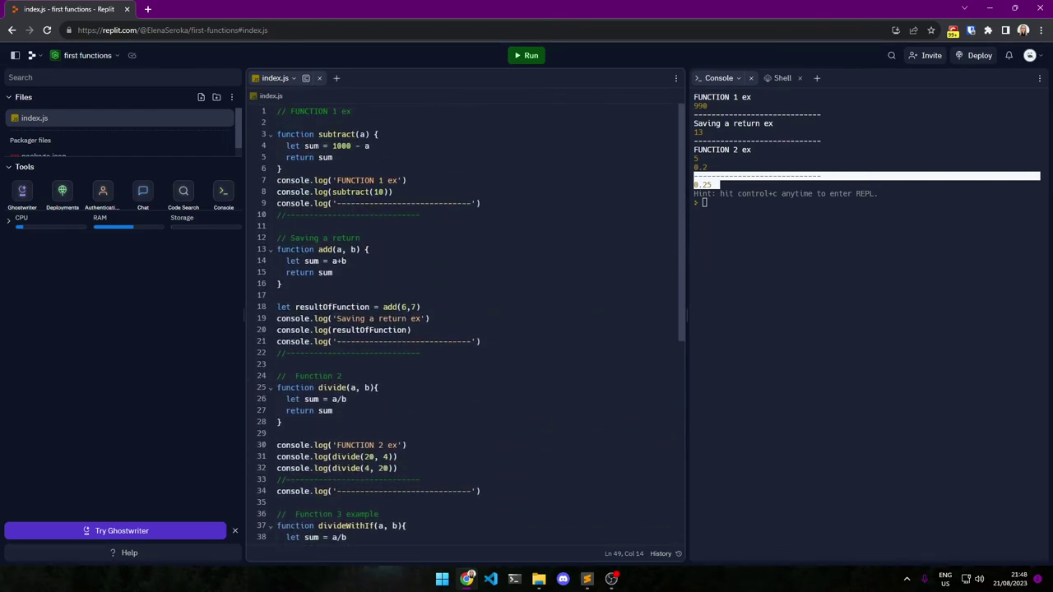
pyautogui.moveTo(277, 250); pyautogui.dragTo(352, 249)
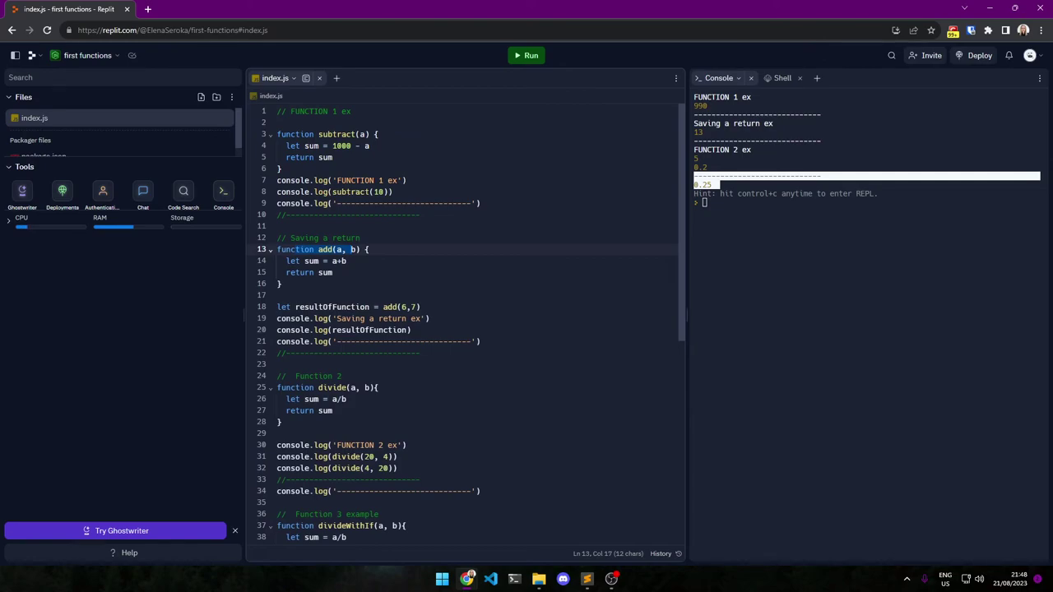
pyautogui.moveTo(335, 250); pyautogui.dragTo(352, 249)
pyautogui.scroll(-8, 352, 249)
pyautogui.moveTo(351, 335); pyautogui.dragTo(378, 335)
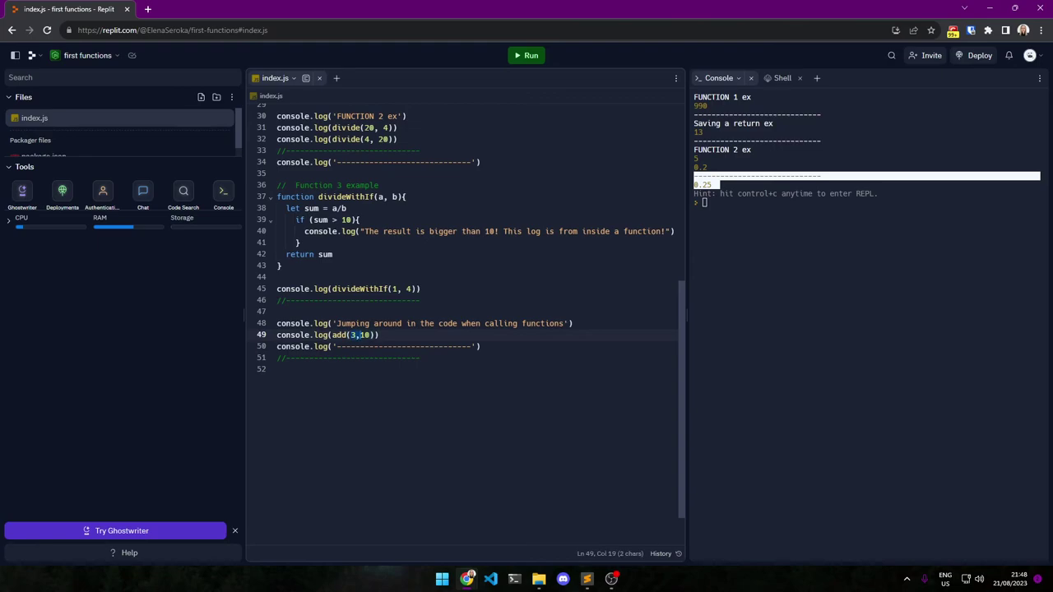
# - Run the program and confirm the console shows the Jumping around heading and 13
pyautogui.hotkey('ctrl', 'Return')
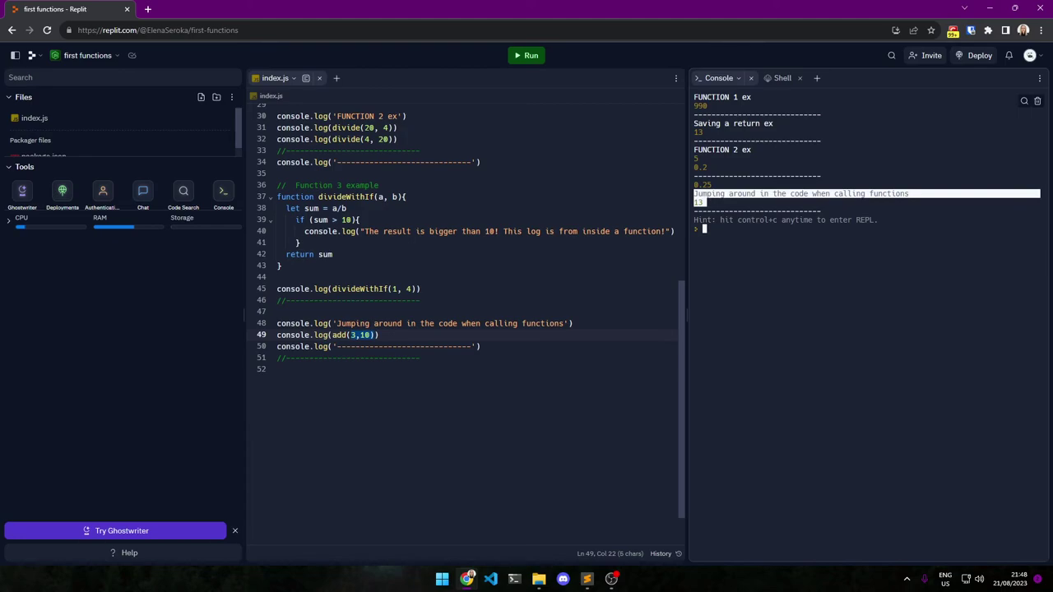
pyautogui.click(329, 369)
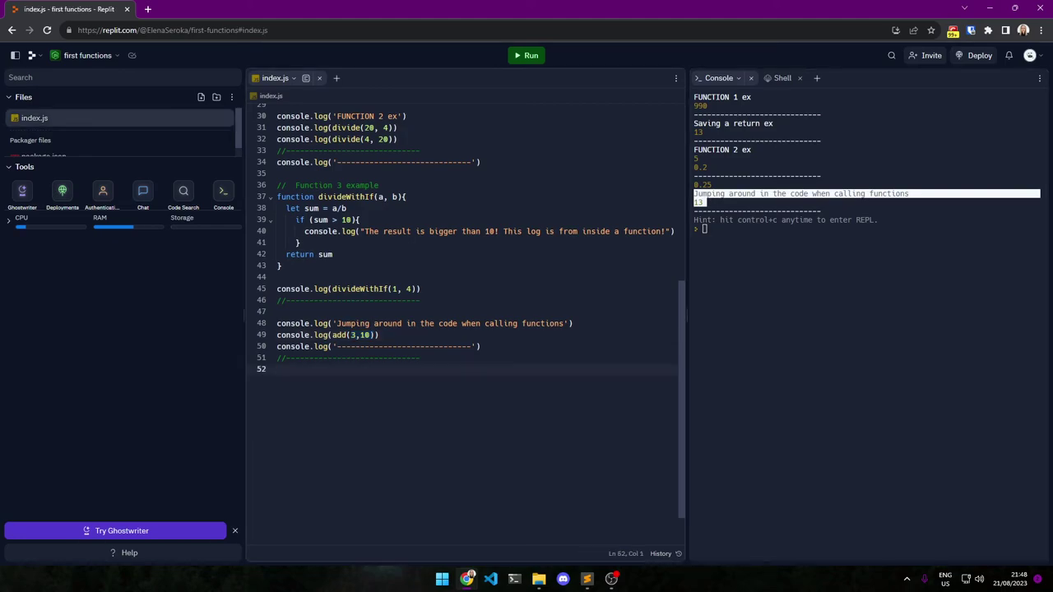
pyautogui.scroll(5, 465, 321)
pyautogui.scroll(3, 465, 320)
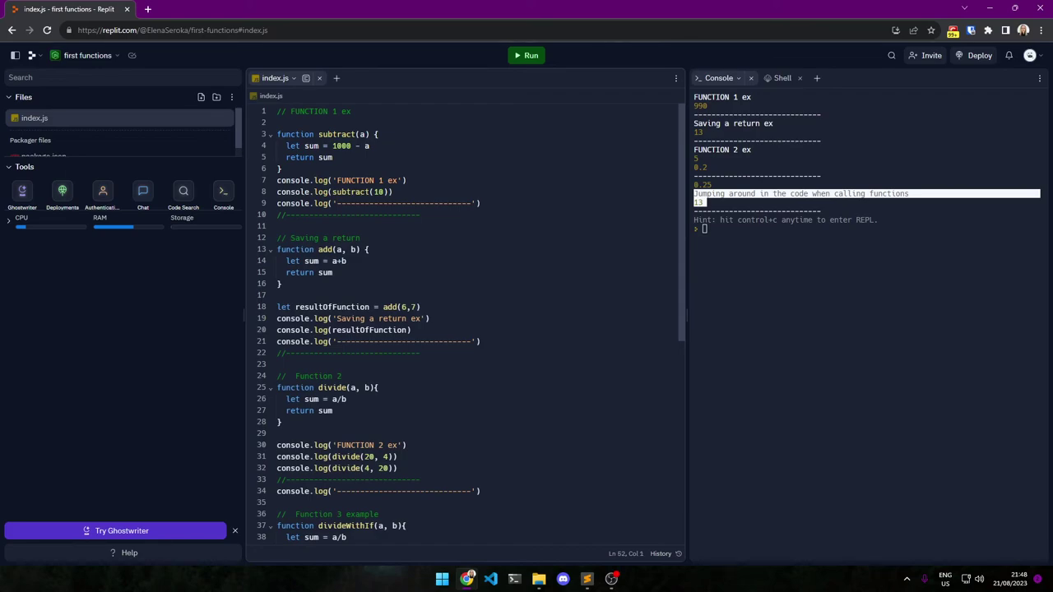
pyautogui.scroll(-7, 465, 321)
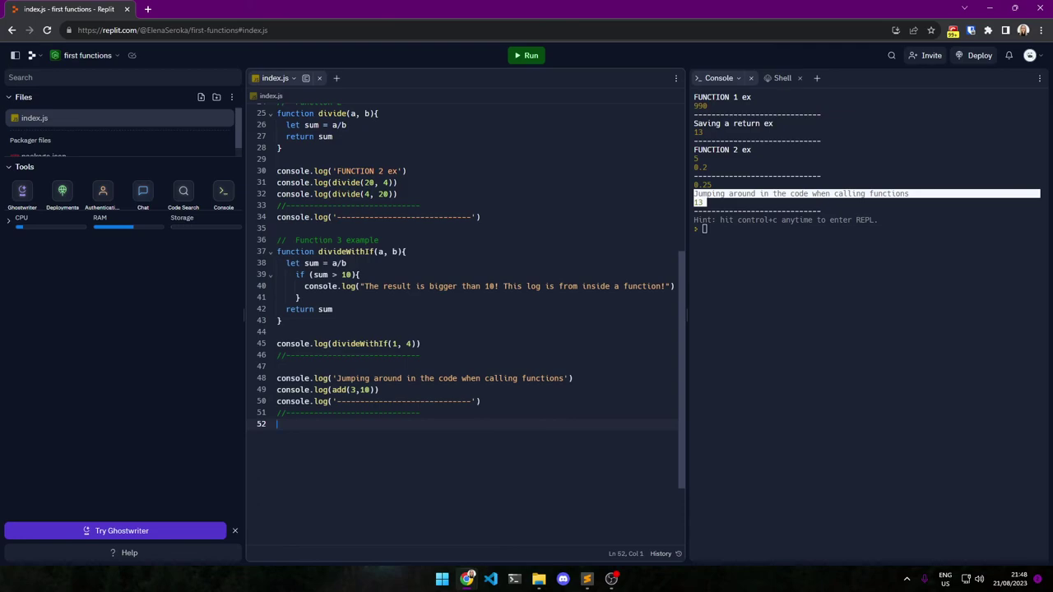
# - Add a random-letter comment on line 53, rerun, and start an empty comment on line 54
pyautogui.press('Return')
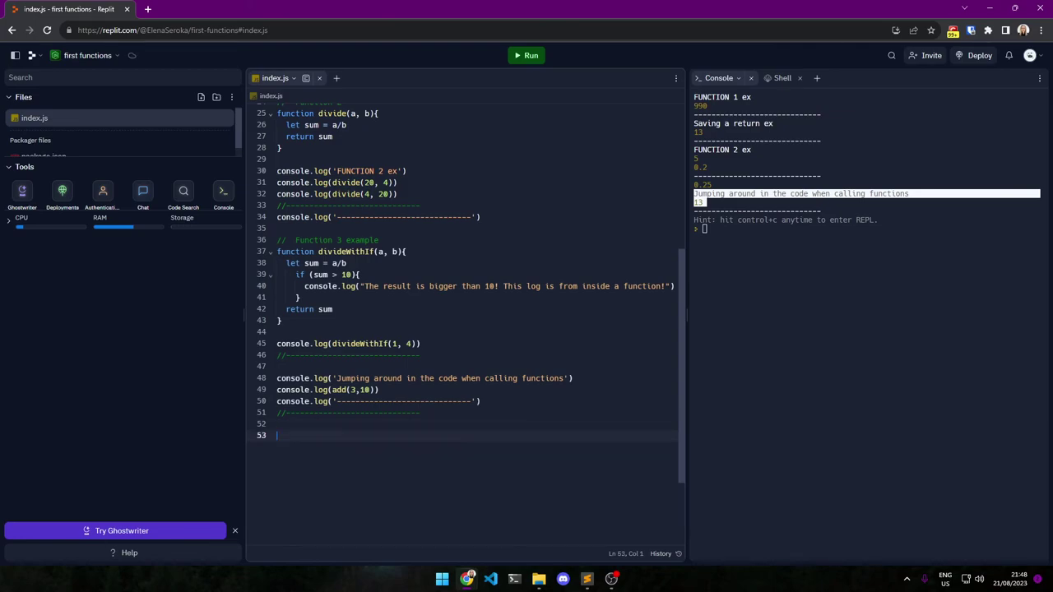
pyautogui.write('// ')
pyautogui.write('erahuj')
pyautogui.write('t;gorjwePTGK[PWEROKT')
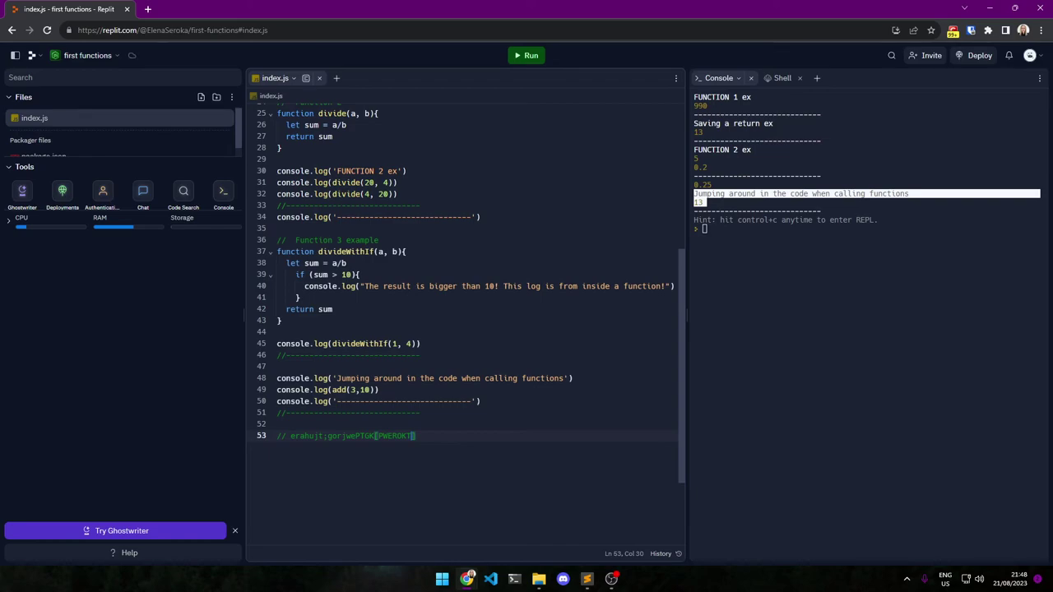
pyautogui.hotkey('ctrl', 'Return')
pyautogui.write(']')
pyautogui.press('BackSpace')
pyautogui.press('Left')
pyautogui.press('Home')
pyautogui.press('End')
pyautogui.press('Return')
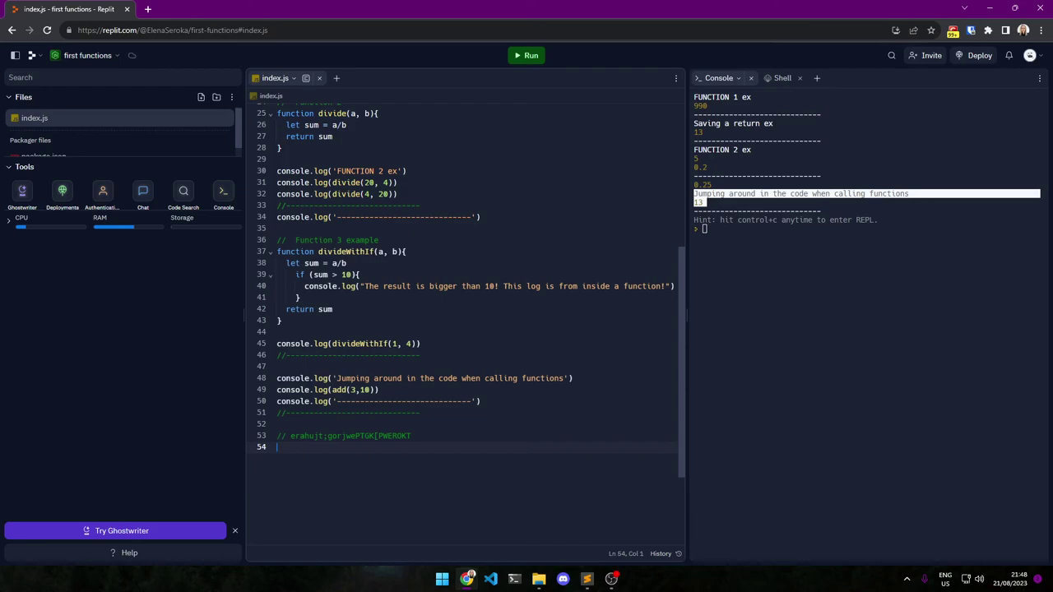
pyautogui.write('// ')
pyautogui.write('RLT')
pyautogui.press('BackSpace')
pyautogui.press('BackSpace')
pyautogui.press('BackSpace')
pyautogui.moveTo(421, 355); pyautogui.dragTo(278, 354)
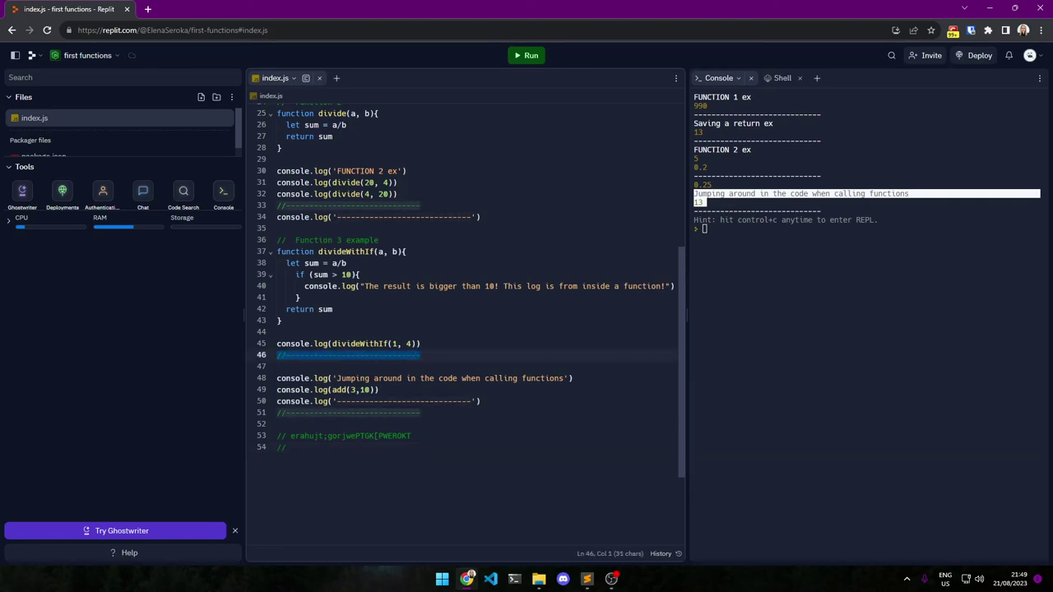
pyautogui.click(377, 240)
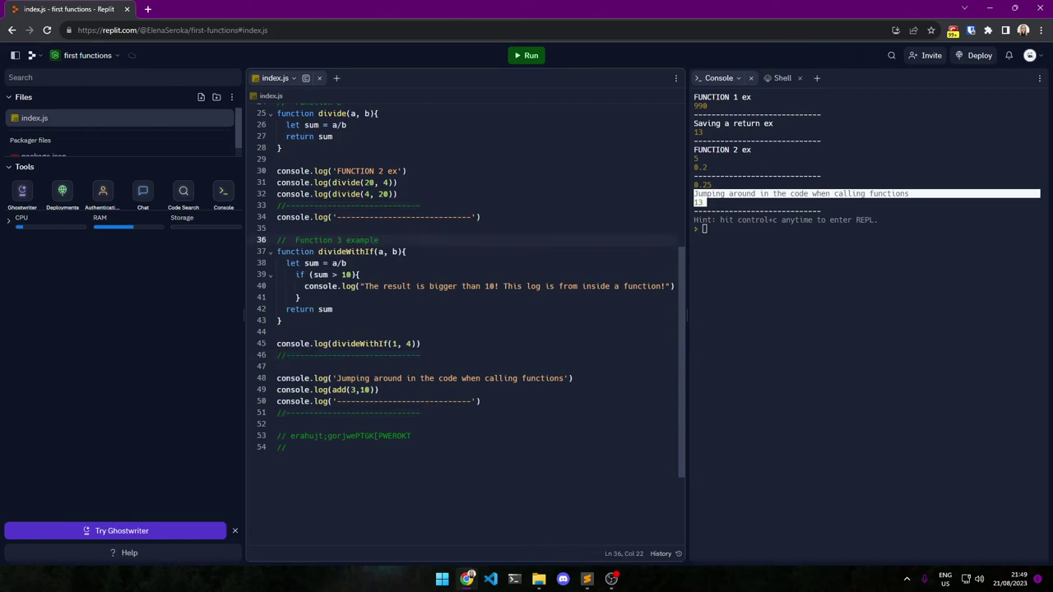
pyautogui.moveTo(290, 274); pyautogui.dragTo(301, 297)
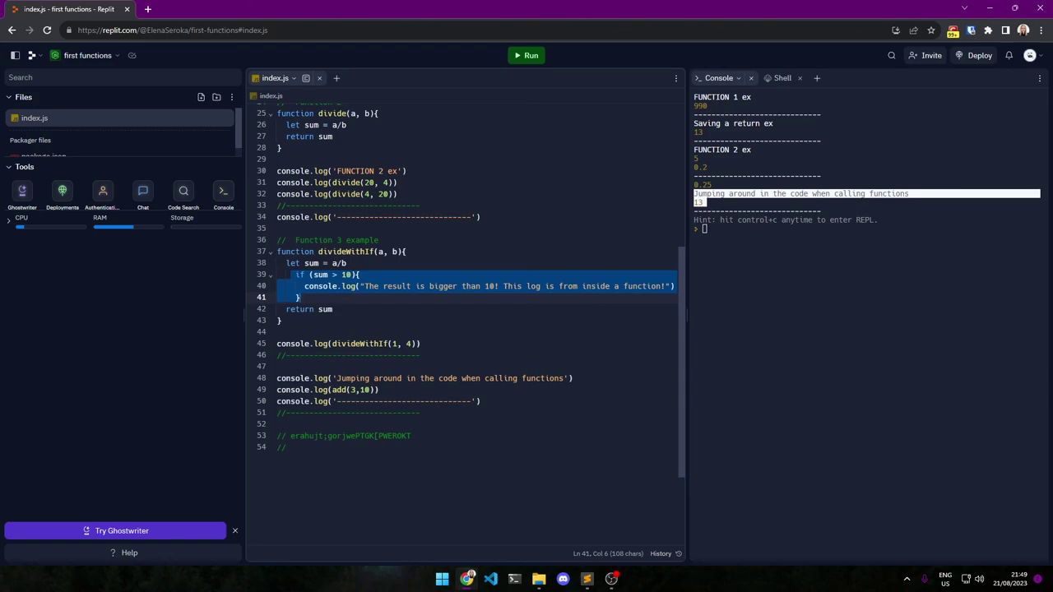
pyautogui.hotkey('ctrl', 'End')
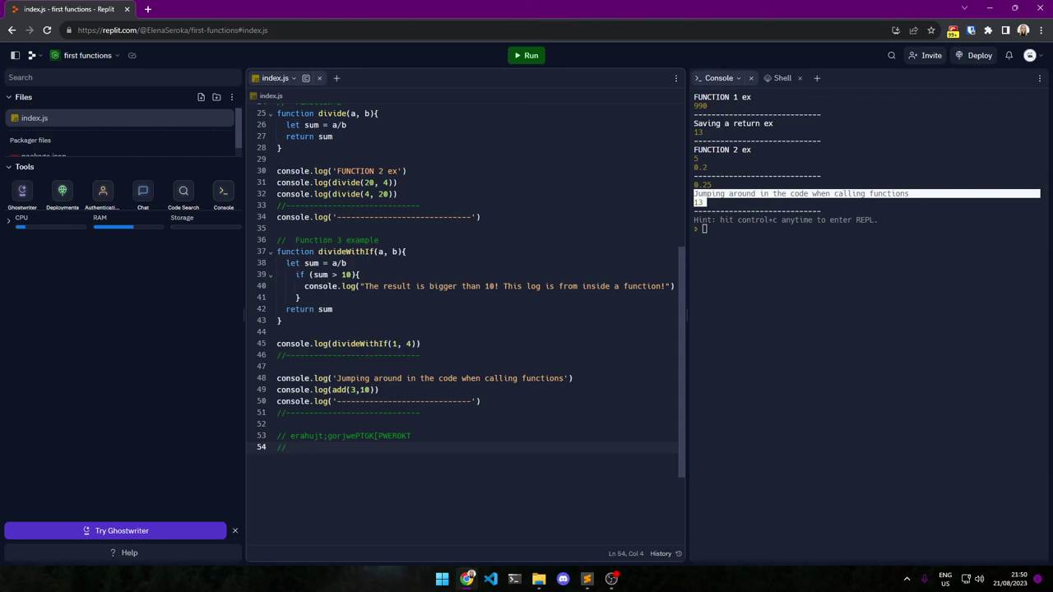
pyautogui.scroll(3, 465, 321)
pyautogui.scroll(2, 465, 321)
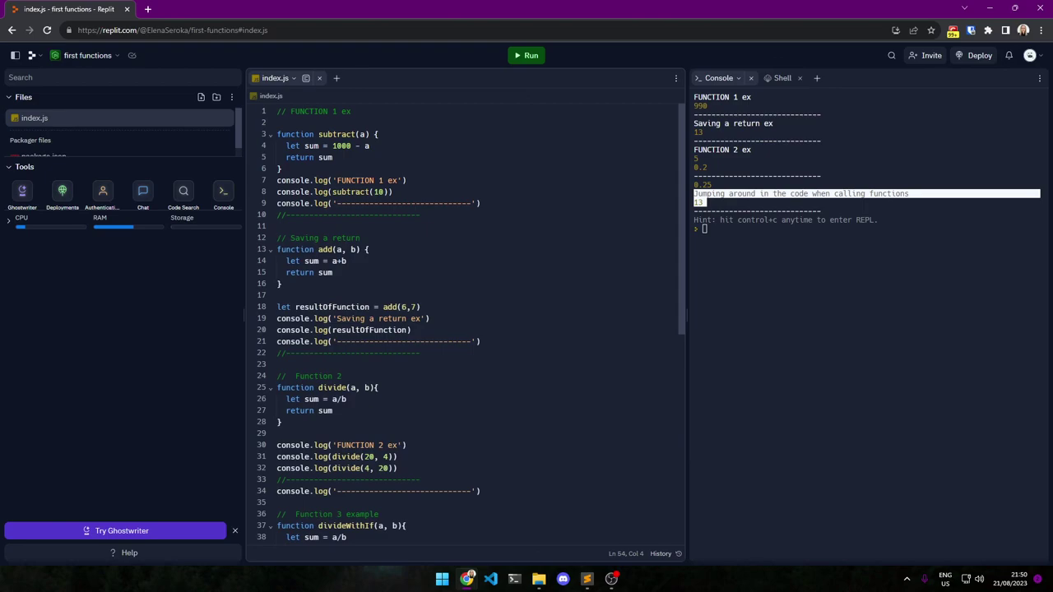
pyautogui.scroll(-1, 465, 321)
pyautogui.scroll(-3, 464, 321)
pyautogui.scroll(-2, 465, 321)
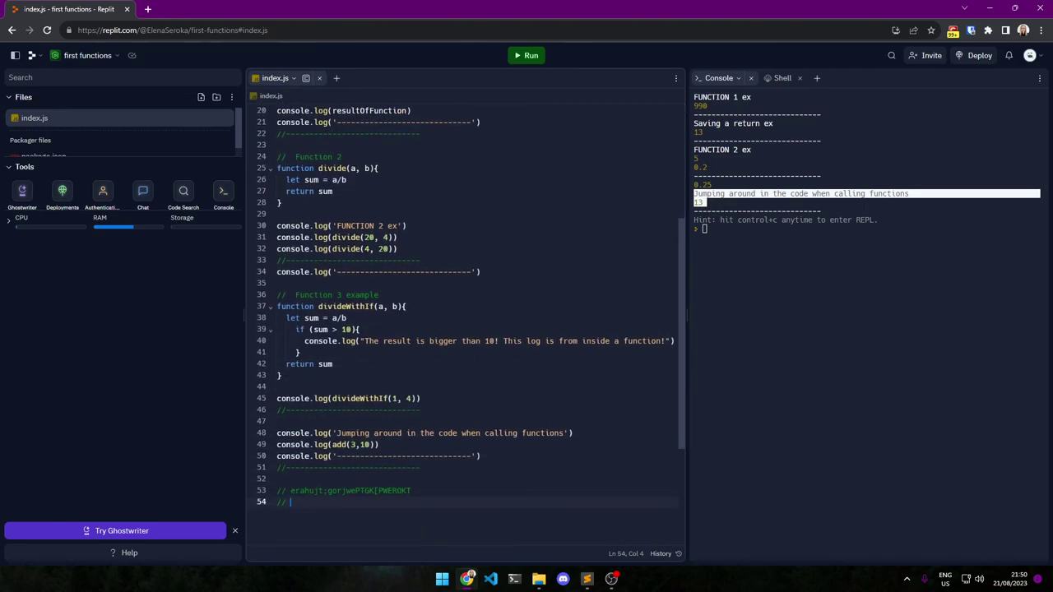
pyautogui.scroll(-3, 465, 321)
# - Select and delete the scratch comment lines 53–54
pyautogui.hotkey('shift', 'Up')
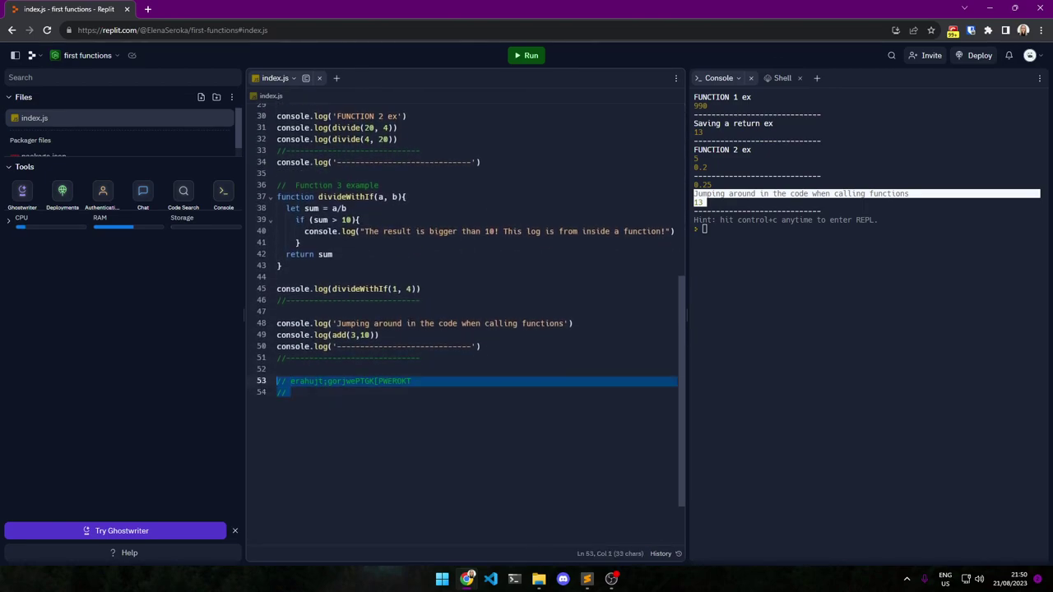
pyautogui.press('BackSpace')
pyautogui.press('BackSpace')
pyautogui.press('BackSpace')
pyautogui.press('BackSpace')
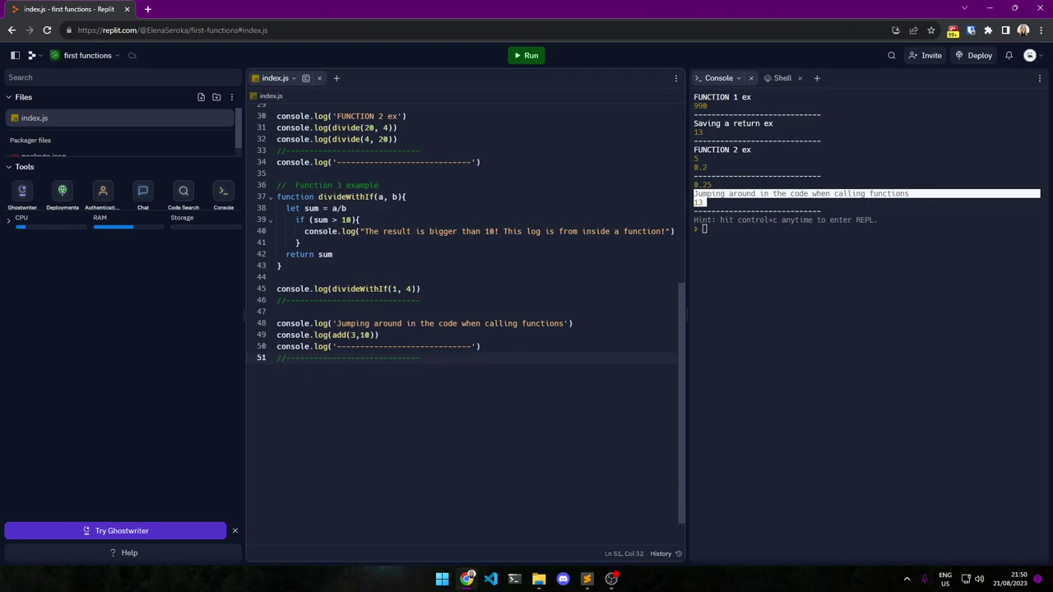
pyautogui.scroll(6, 465, 321)
pyautogui.scroll(-5, 465, 321)
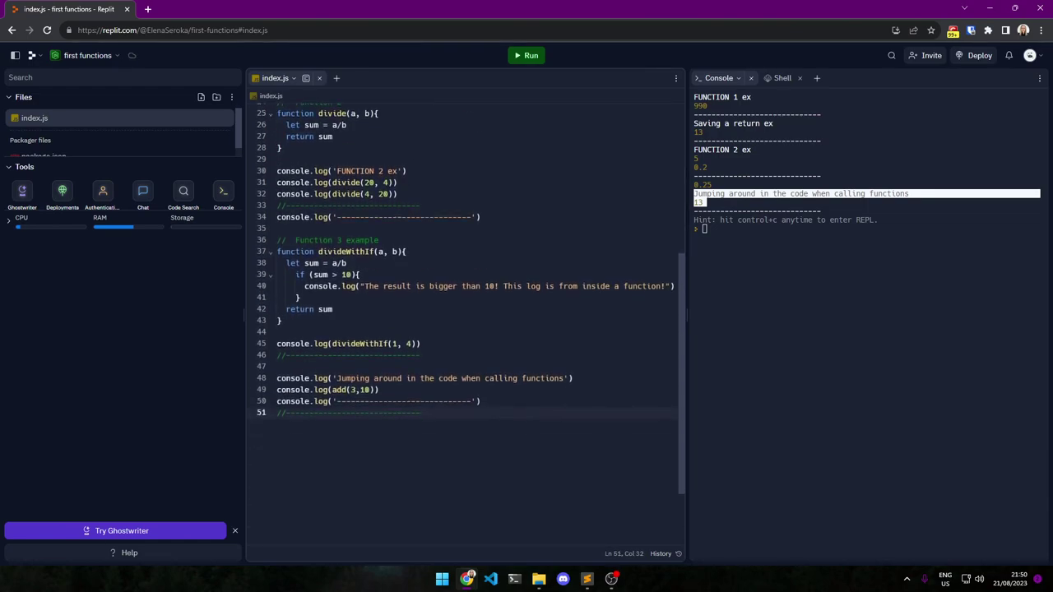
pyautogui.scroll(8, 465, 321)
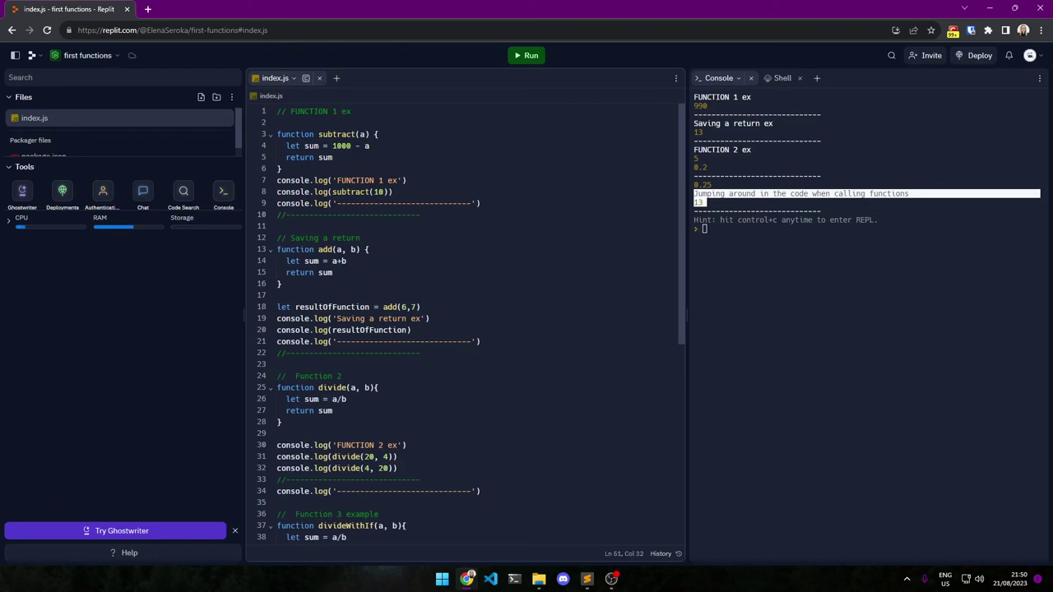